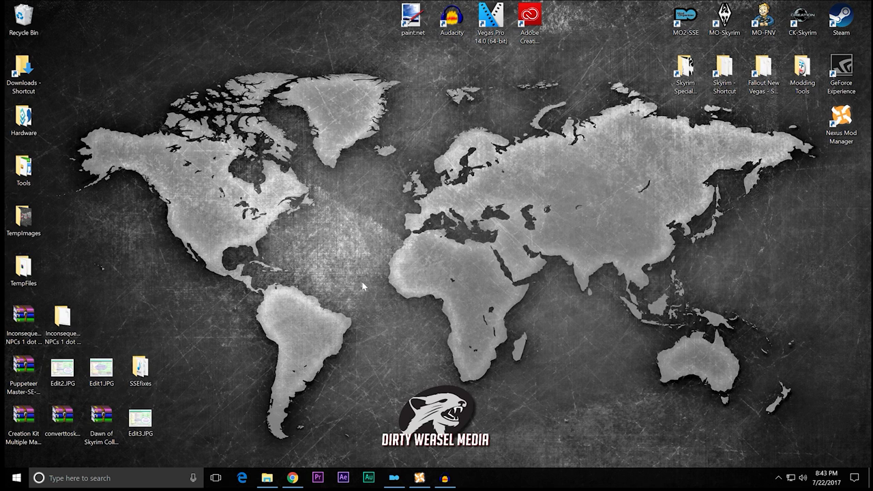
Step: Restore Chrome and move from the LOOT and SSEEdit Nexus pages to the Manual Cleaning guide, skimming it
click(293, 477)
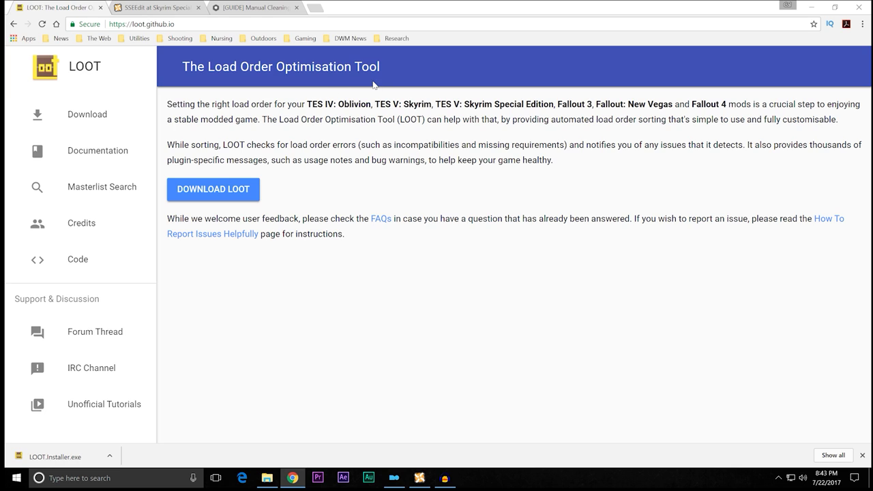
click(152, 8)
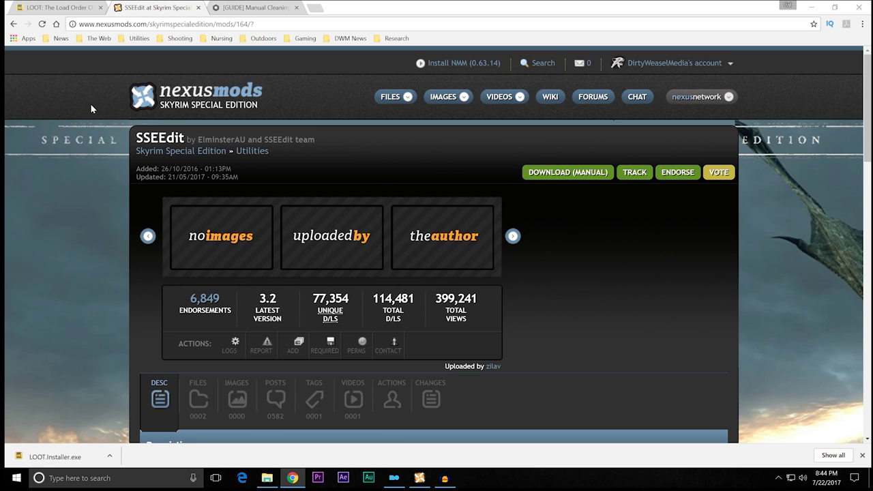
click(259, 13)
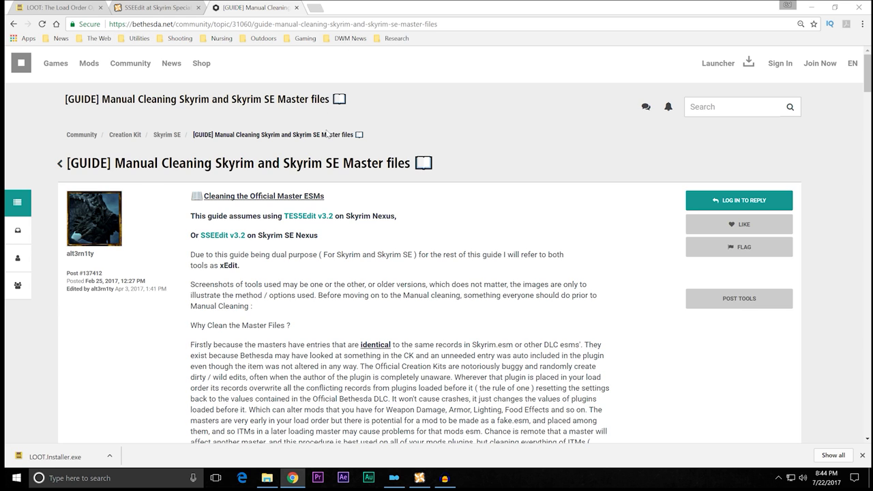
scroll(437, 268, down, 4)
scroll(435, 267, down, 3)
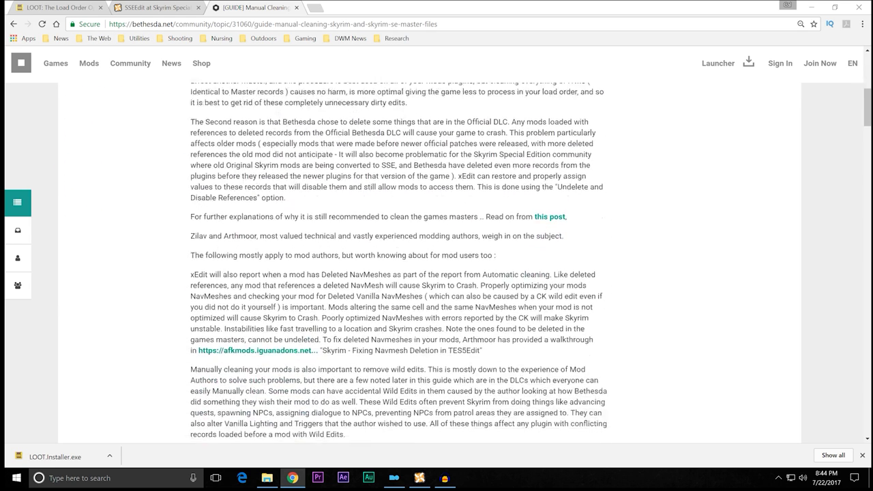
scroll(435, 267, up, 3)
scroll(434, 268, up, 3)
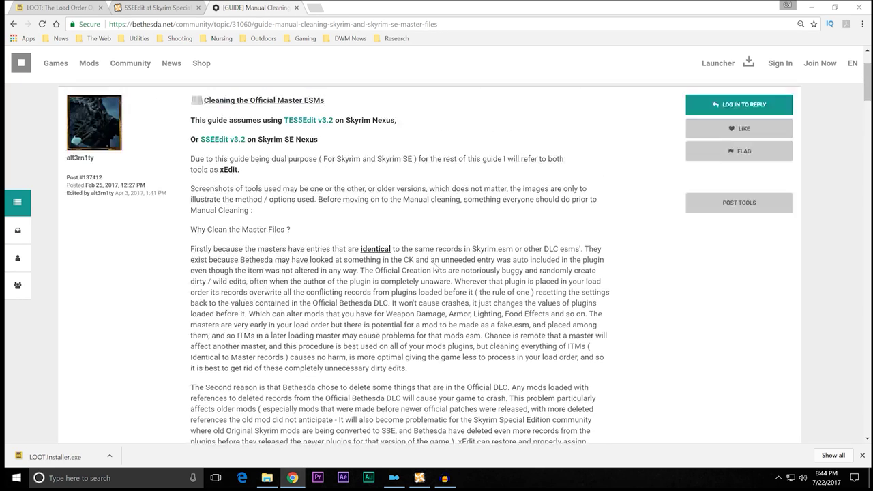
click(808, 9)
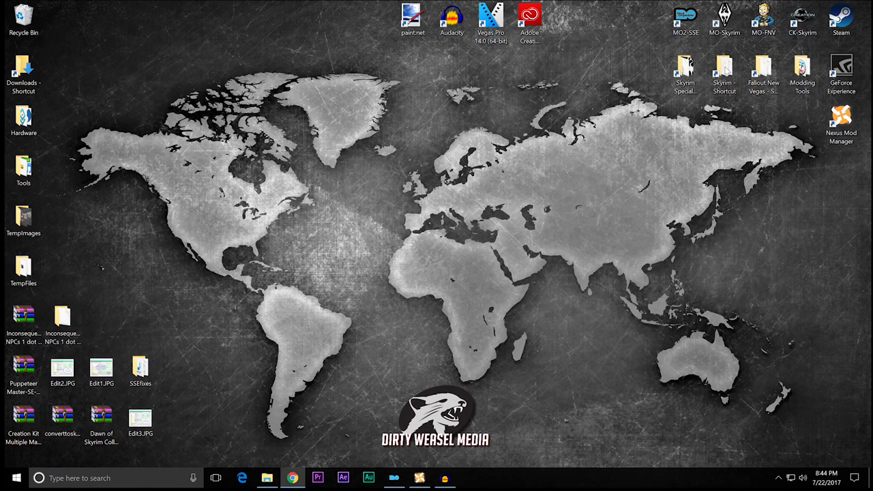
click(419, 478)
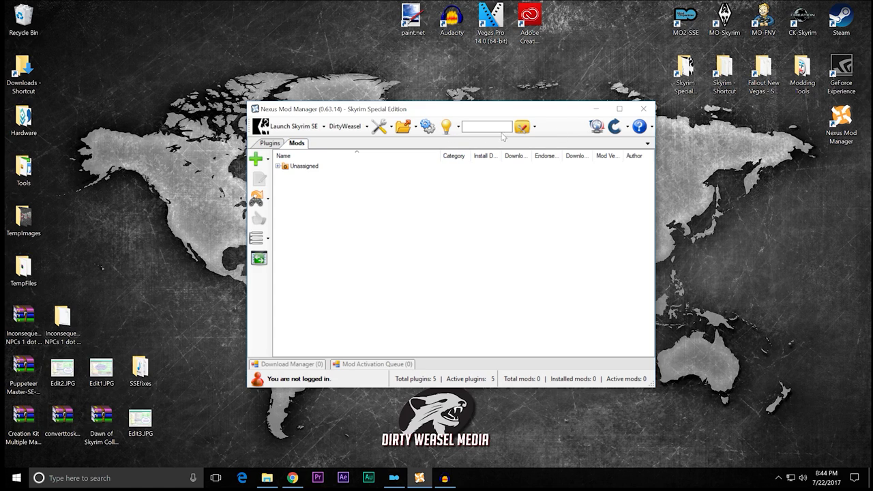
click(535, 131)
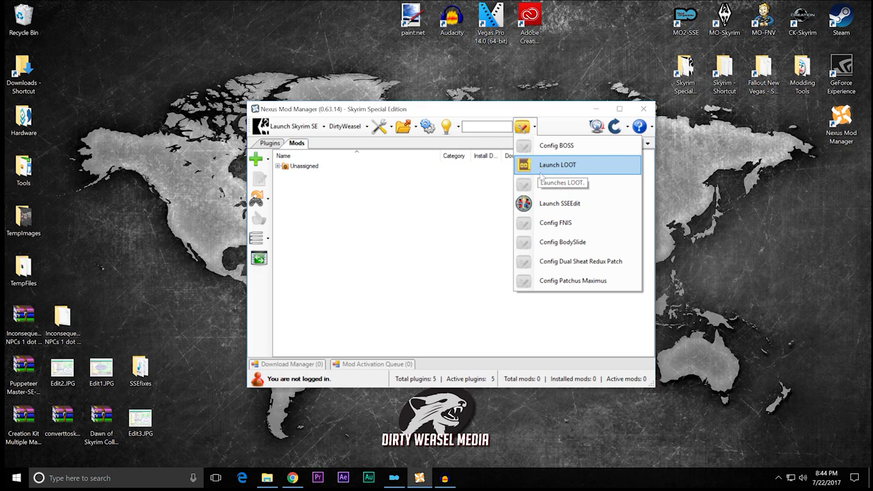
click(554, 114)
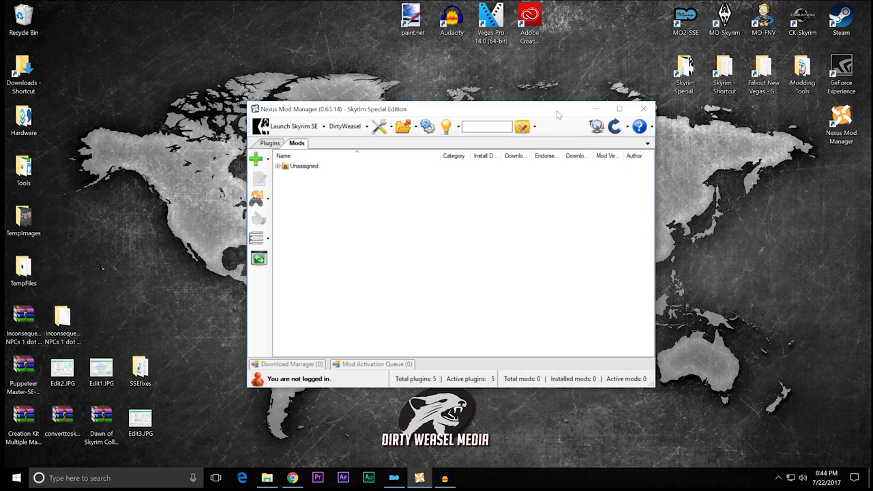
click(596, 108)
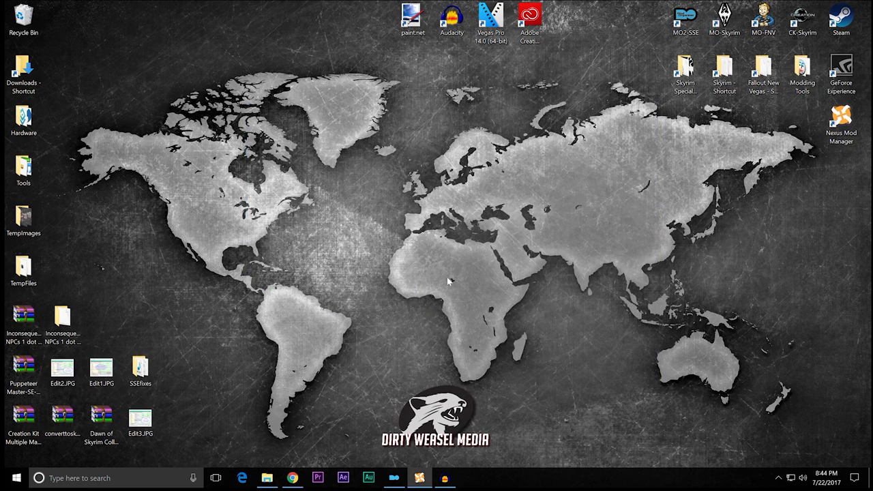
click(394, 478)
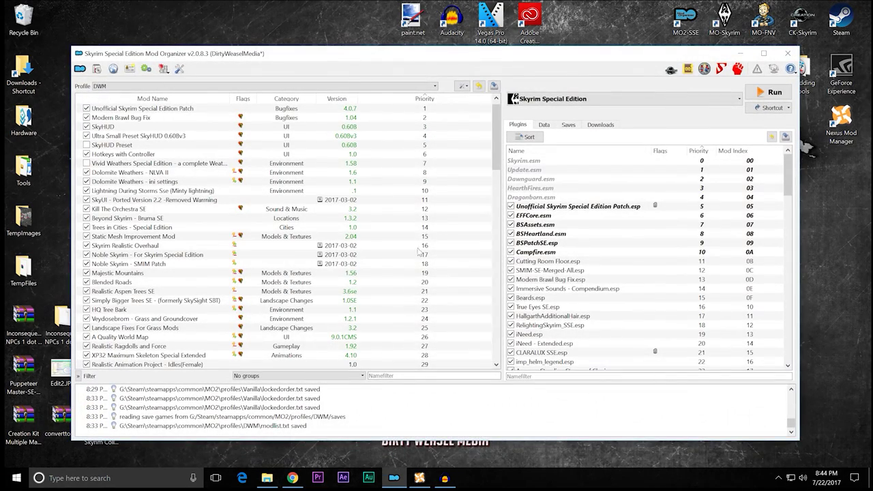
click(740, 54)
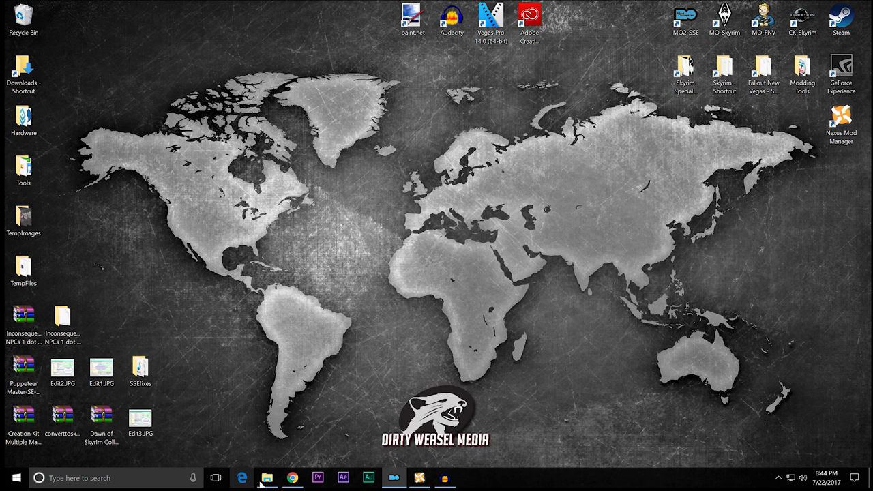
click(266, 478)
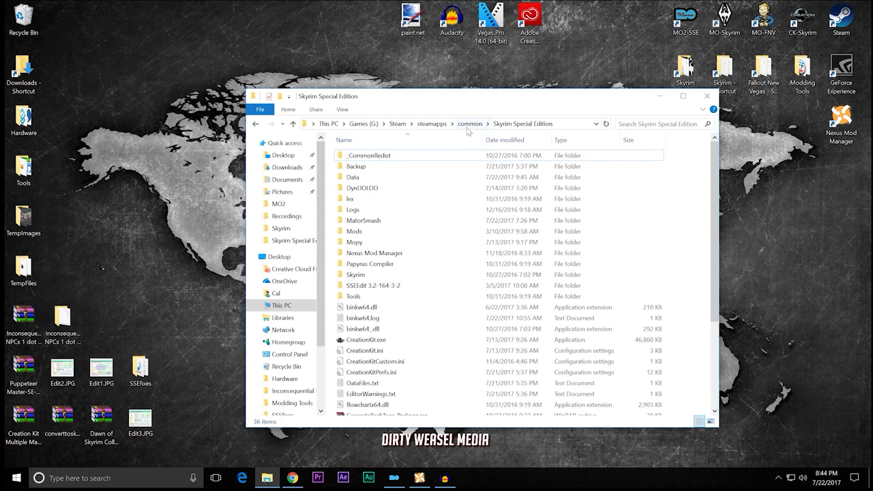
click(468, 124)
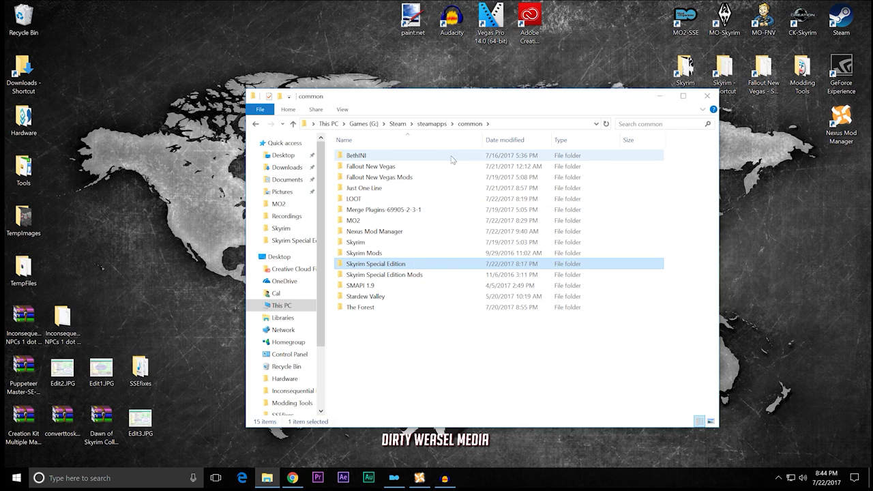
double_click(416, 269)
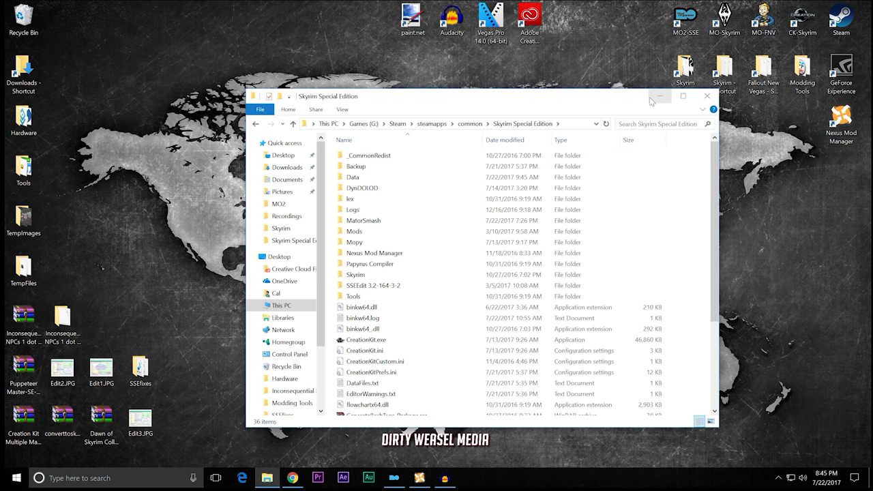
click(651, 102)
mouse_move(292, 477)
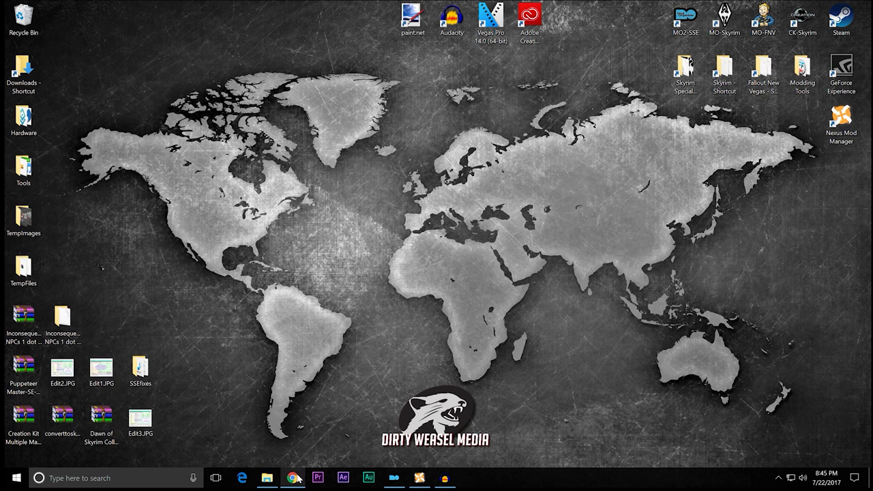
click(294, 477)
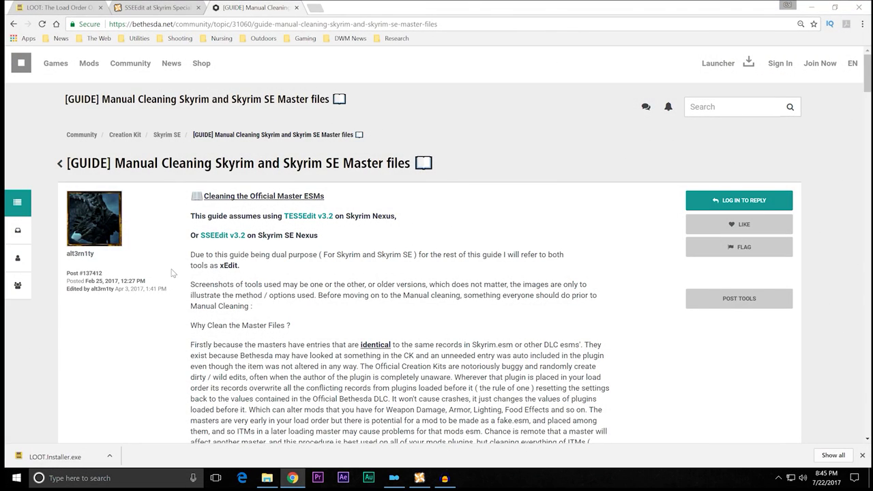
Step: Scroll through the Manual Cleaning Skyrim and Skyrim SE Master files guide and back to its title
scroll(172, 274, down, 2)
scroll(171, 273, down, 1)
scroll(171, 273, up, 1)
scroll(171, 273, down, 4)
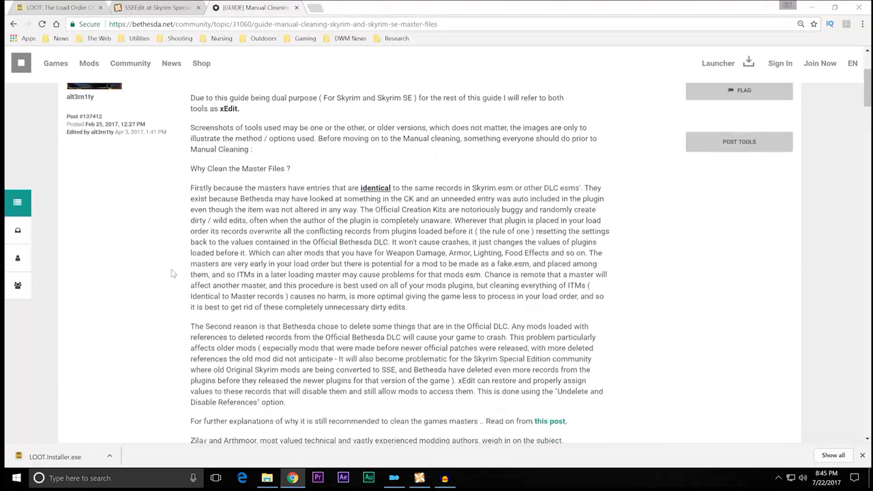
scroll(172, 274, down, 2)
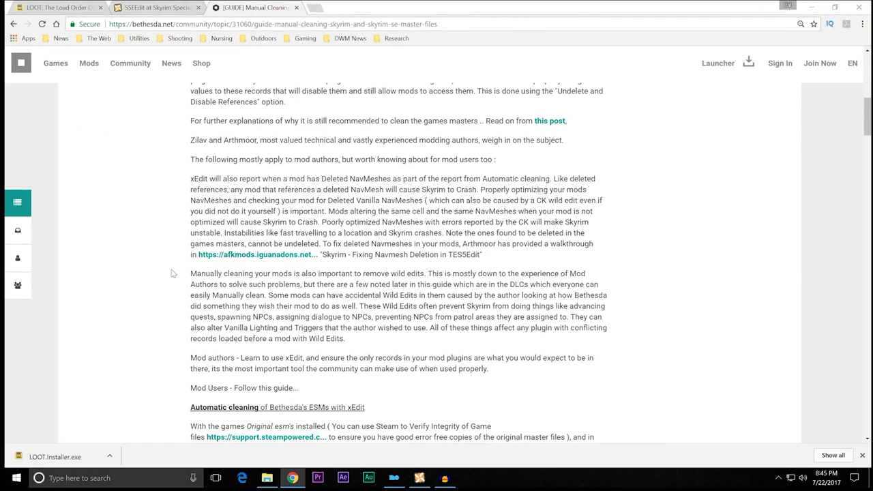
scroll(171, 273, down, 7)
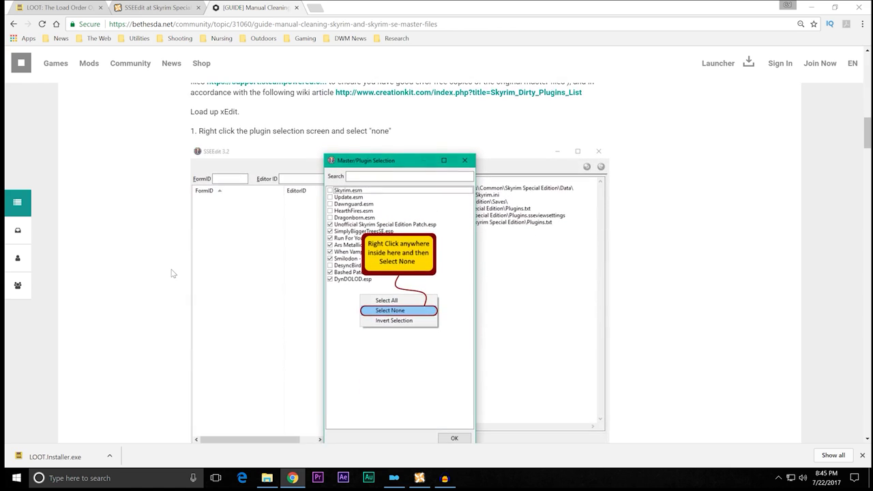
scroll(171, 274, down, 6)
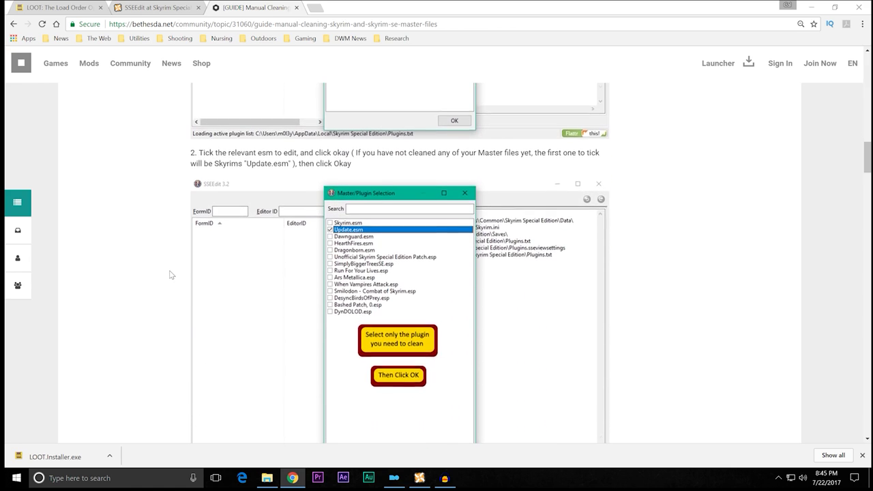
scroll(171, 275, down, 9)
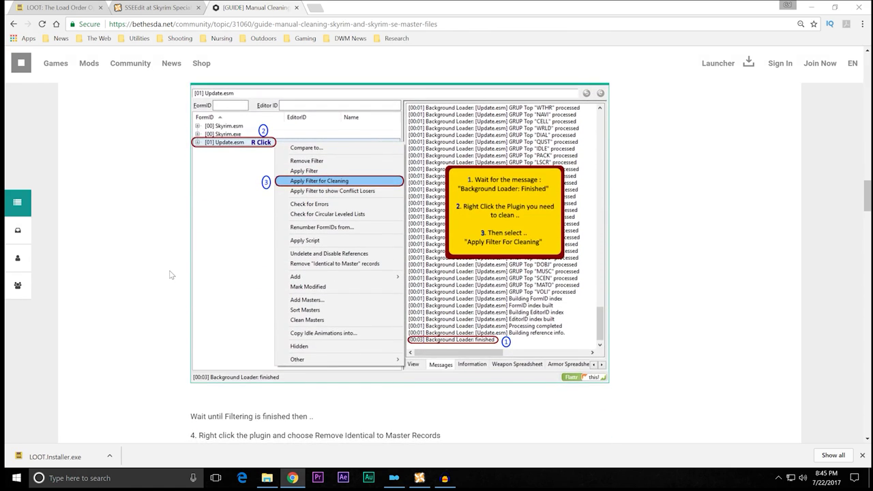
scroll(171, 274, down, 8)
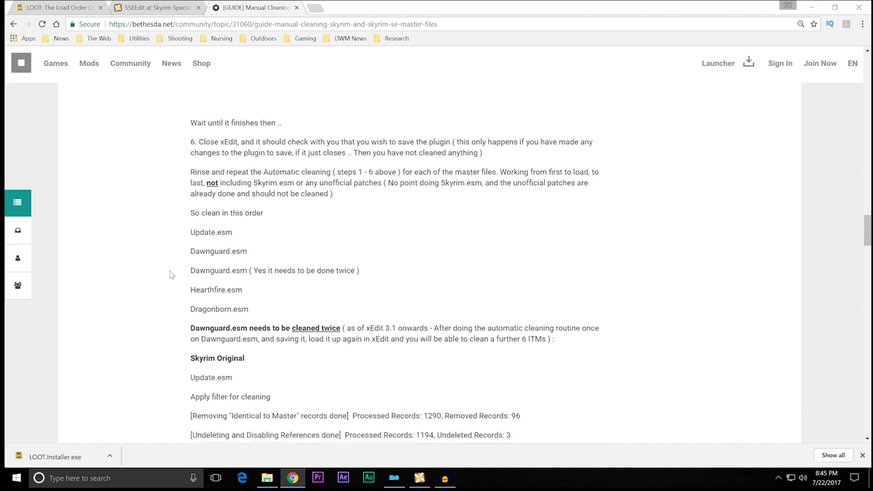
scroll(171, 275, down, 4)
scroll(171, 275, down, 15)
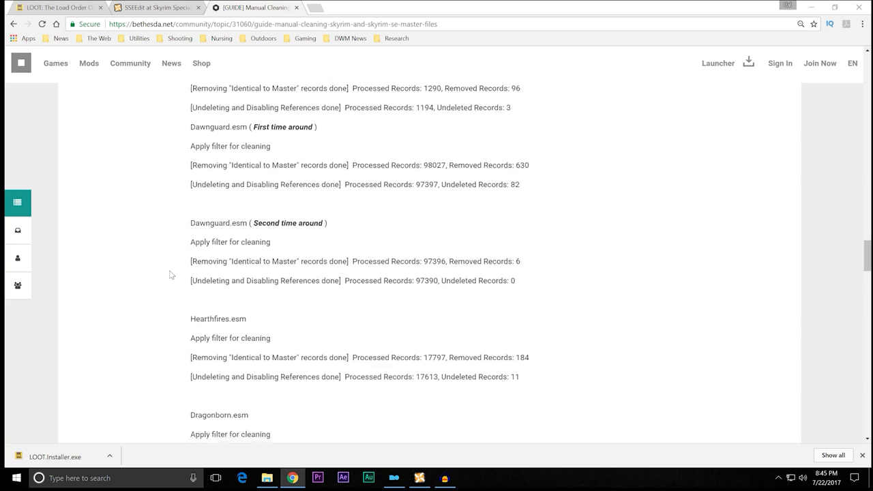
scroll(171, 275, down, 8)
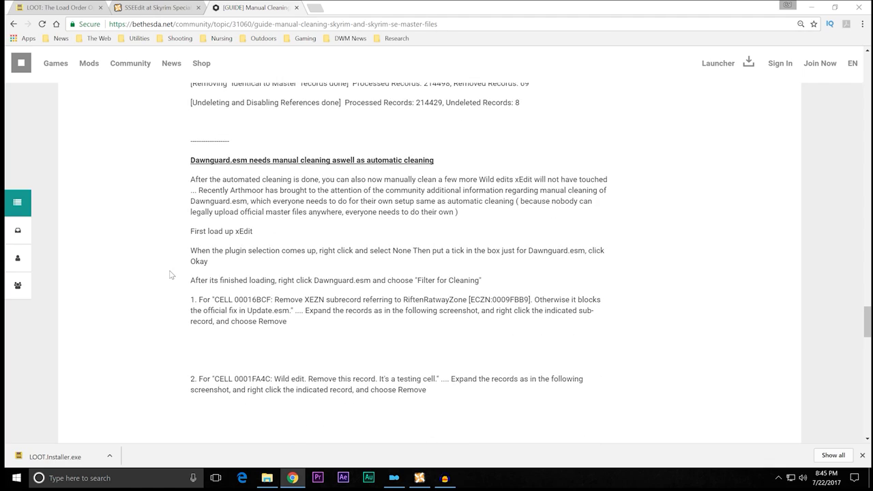
scroll(171, 275, down, 3)
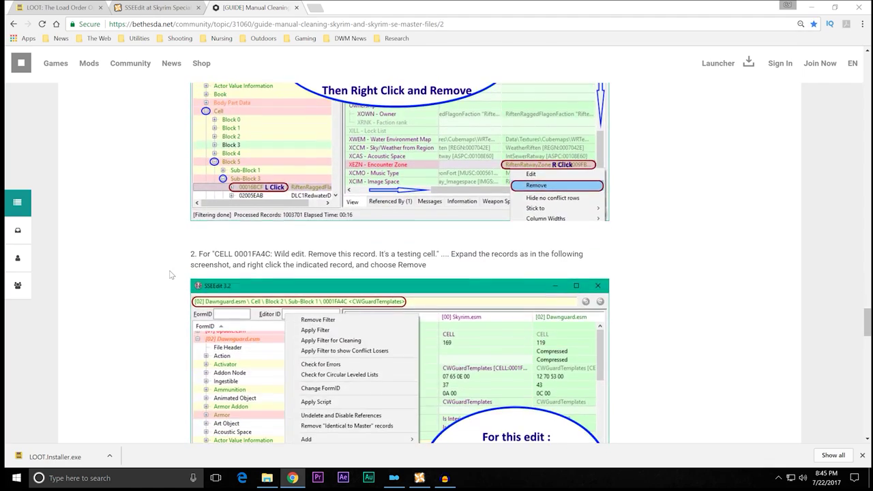
scroll(171, 274, up, 20)
scroll(171, 275, down, 15)
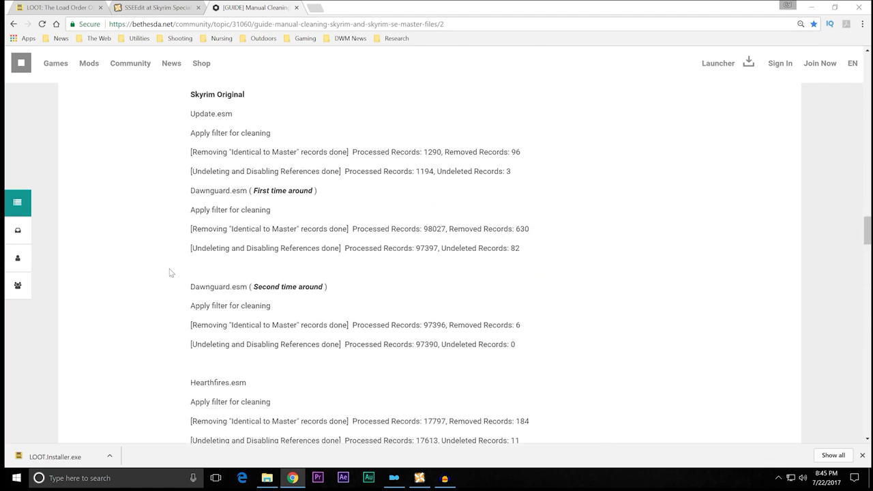
scroll(171, 268, up, 15)
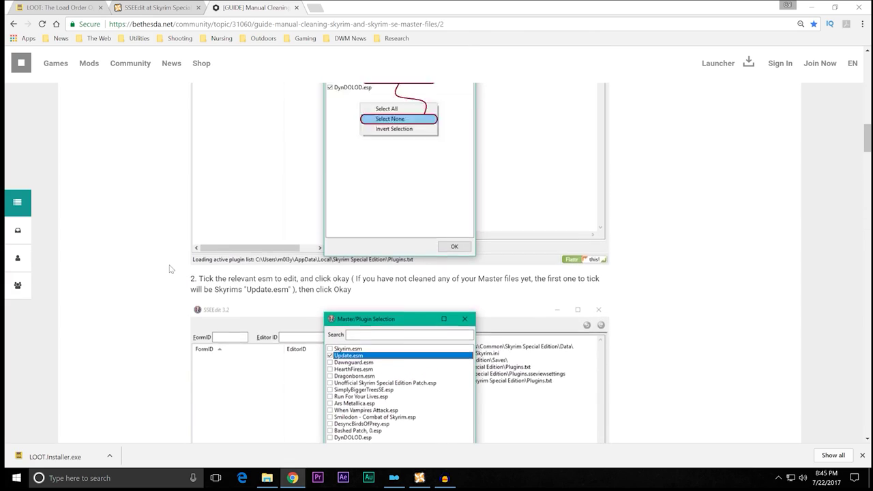
scroll(172, 268, up, 3)
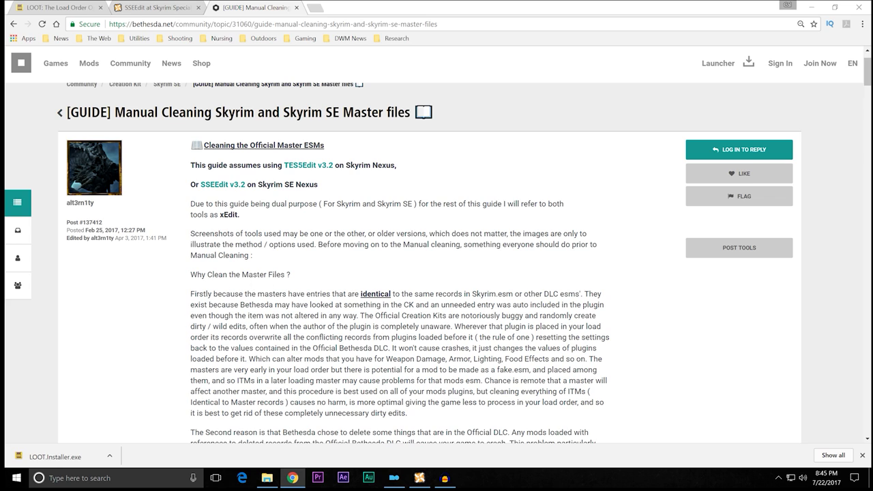
scroll(174, 300, down, 2)
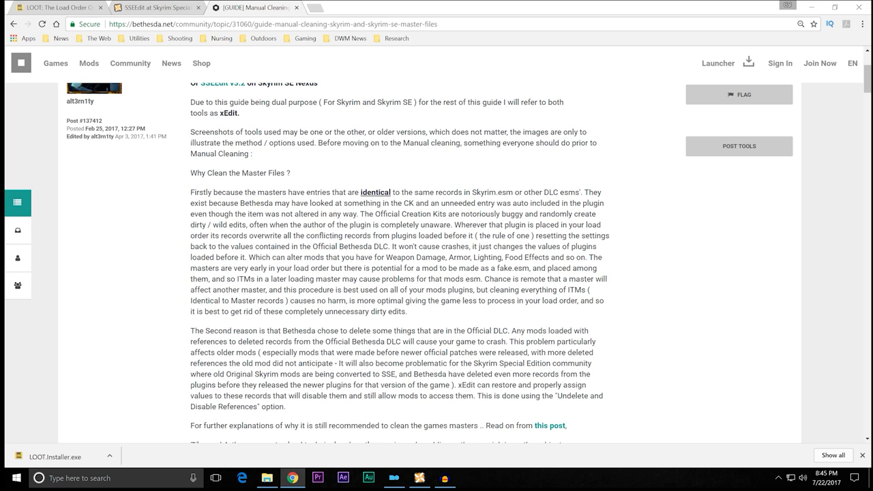
scroll(164, 239, down, 1)
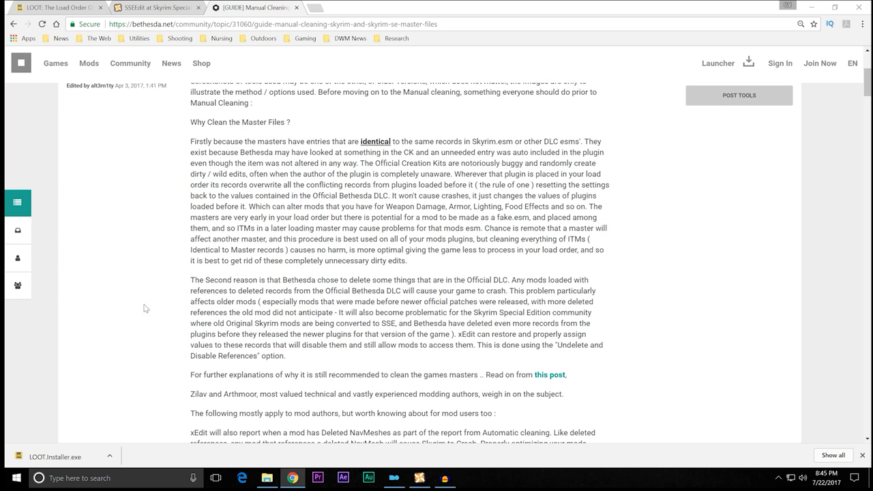
scroll(175, 270, up, 1)
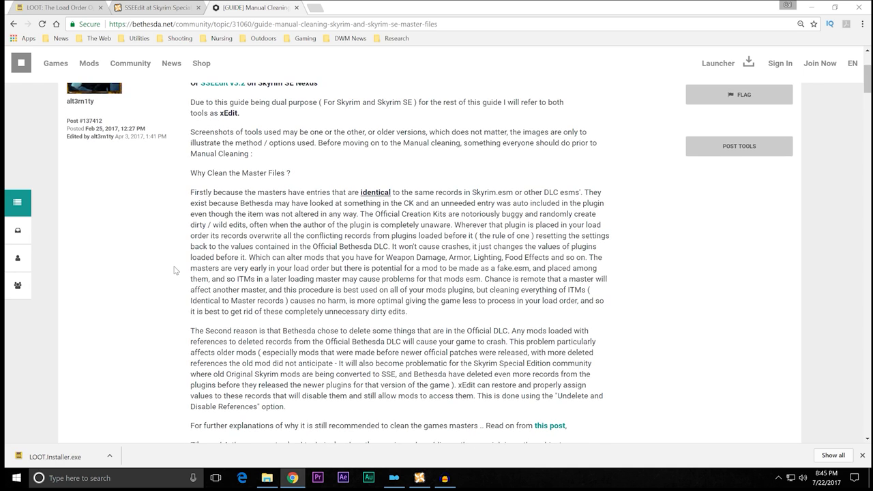
scroll(174, 270, down, 3)
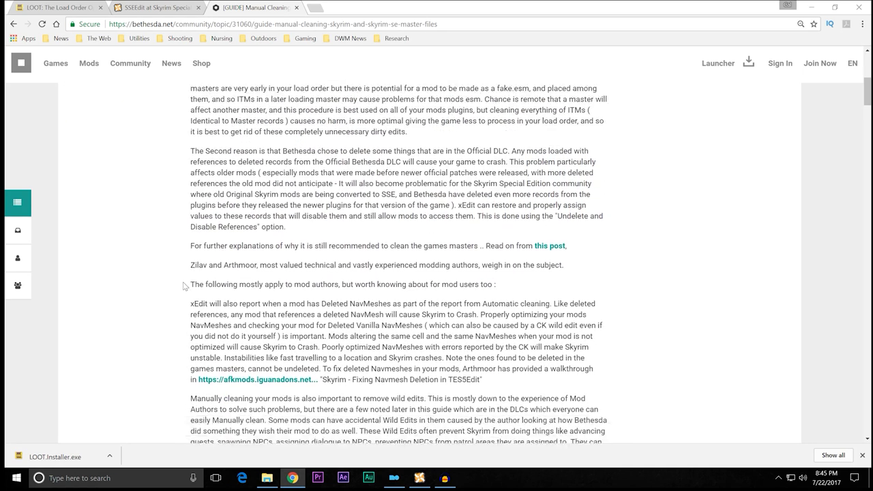
scroll(184, 285, down, 1)
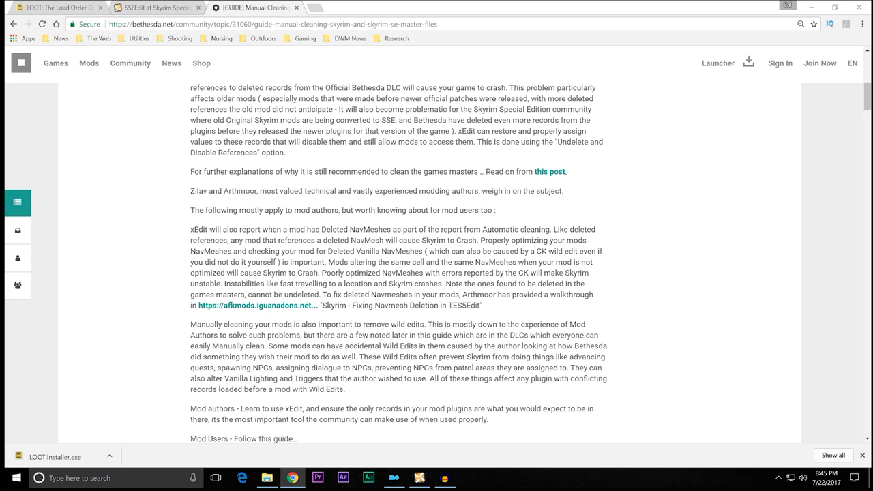
scroll(175, 250, up, 2)
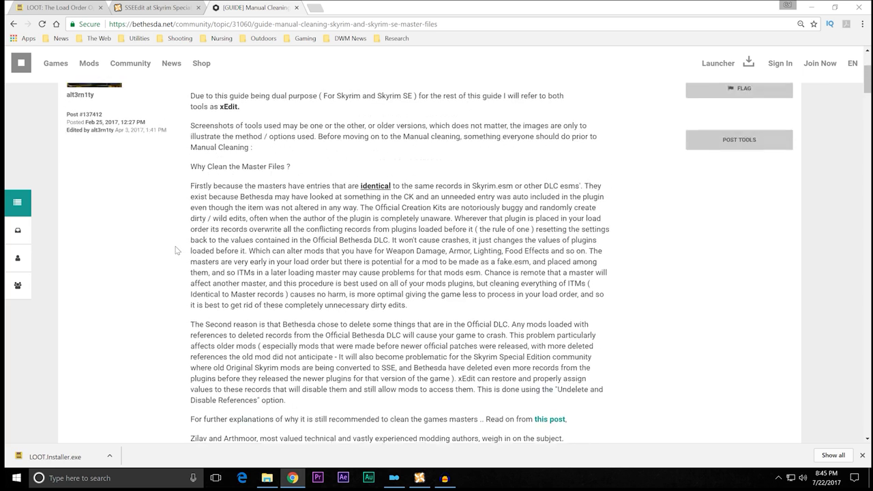
scroll(175, 250, up, 3)
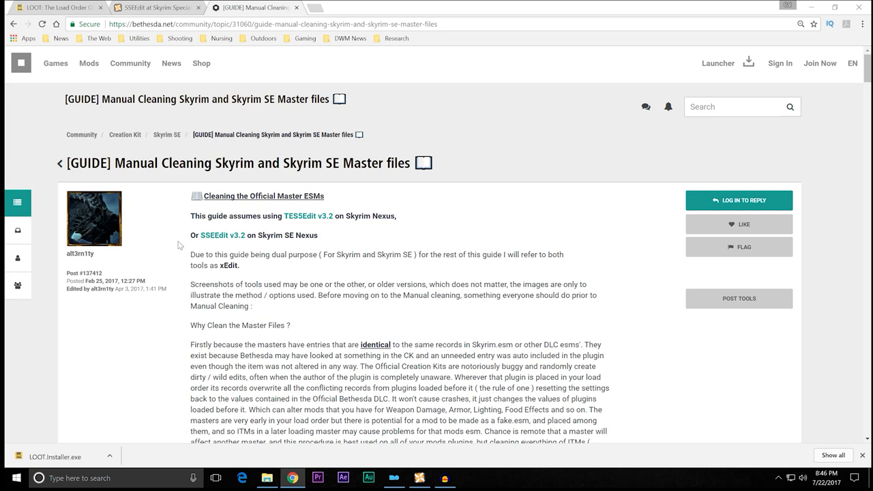
Step: Skim the manual cleaning guide once more
scroll(179, 246, down, 4)
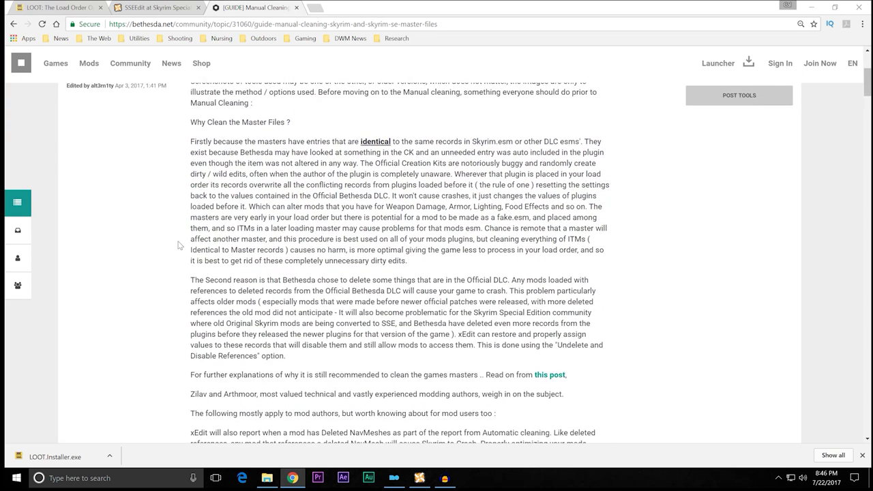
scroll(179, 246, up, 2)
scroll(179, 246, up, 2)
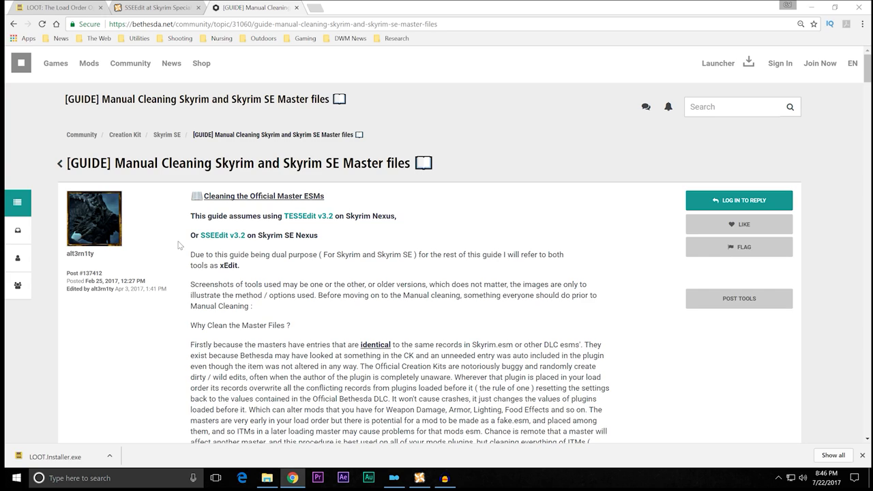
scroll(180, 244, down, 5)
scroll(176, 247, up, 5)
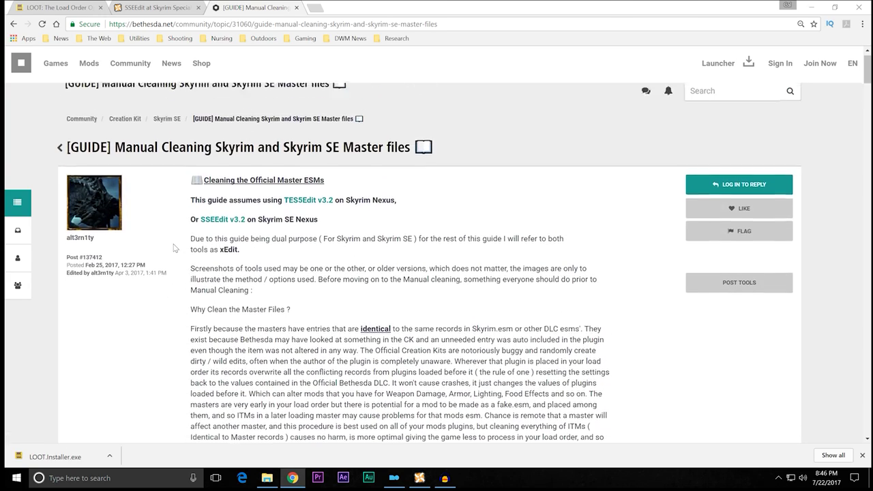
scroll(174, 248, up, 1)
scroll(174, 249, down, 10)
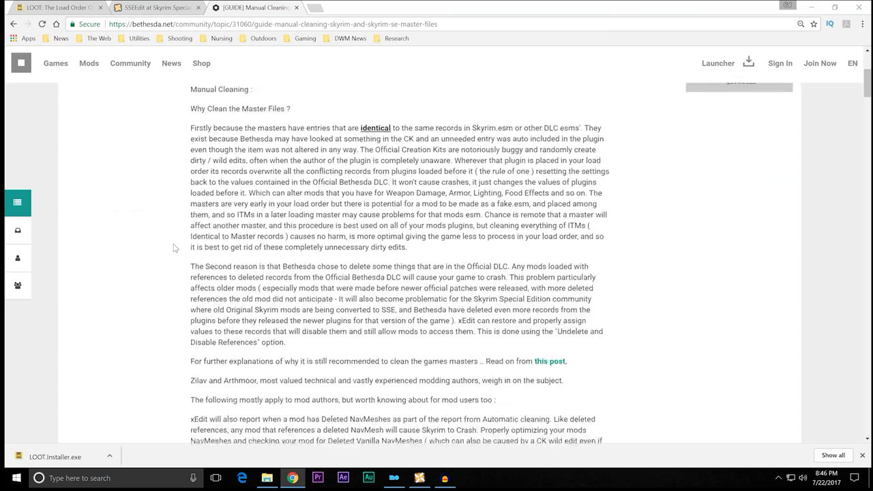
scroll(174, 249, down, 3)
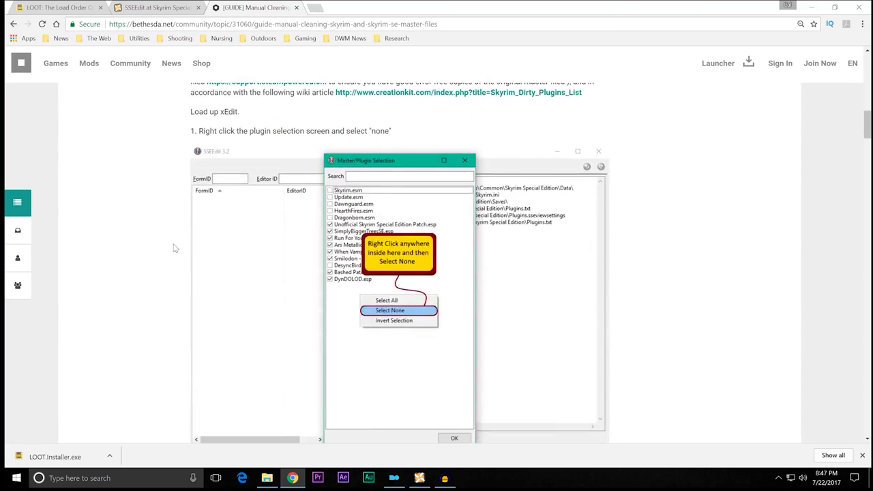
scroll(173, 248, up, 13)
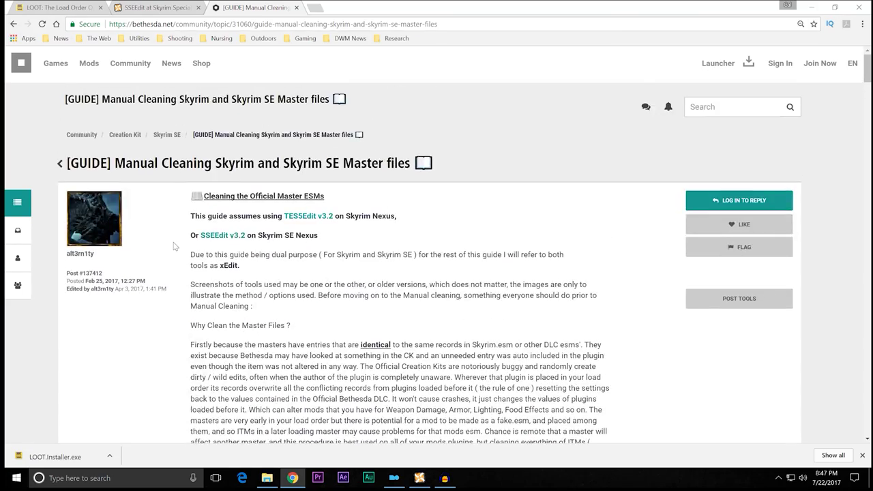
Step: Check the LOOT and SSEEdit Nexus pages, return to the guide, and minimize Chrome to reveal the Skyrim folder
click(56, 9)
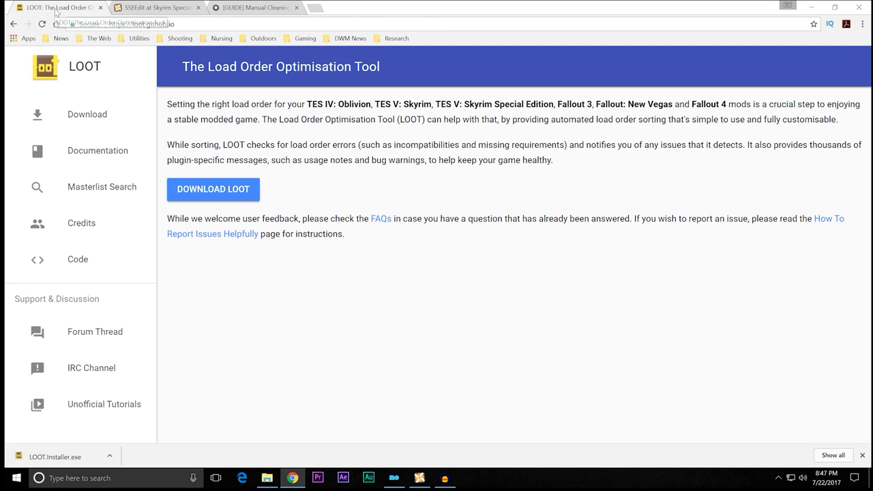
click(140, 10)
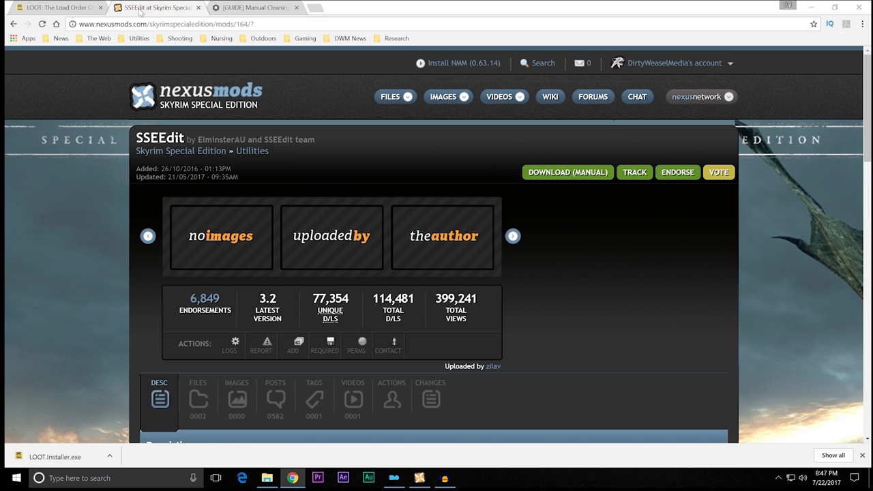
click(238, 10)
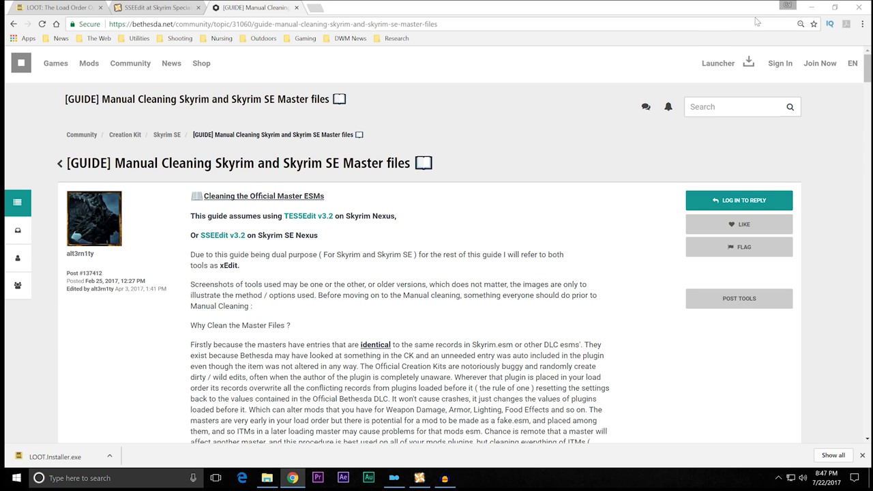
click(810, 7)
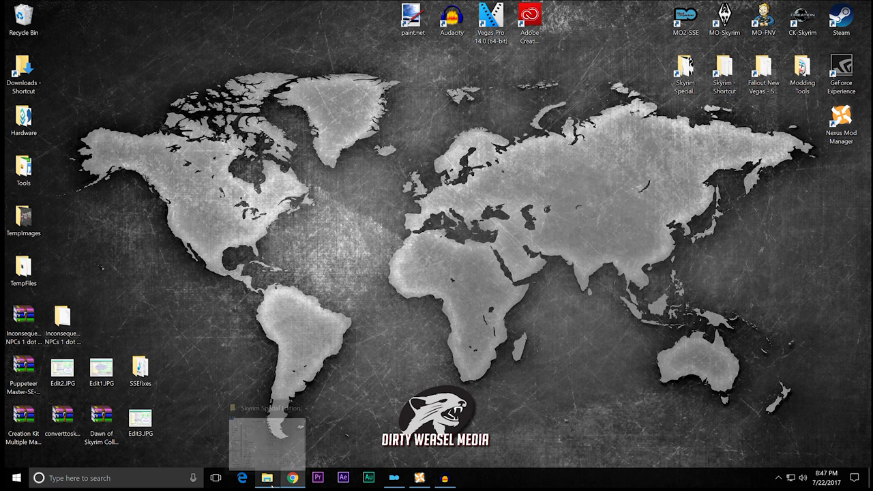
click(272, 486)
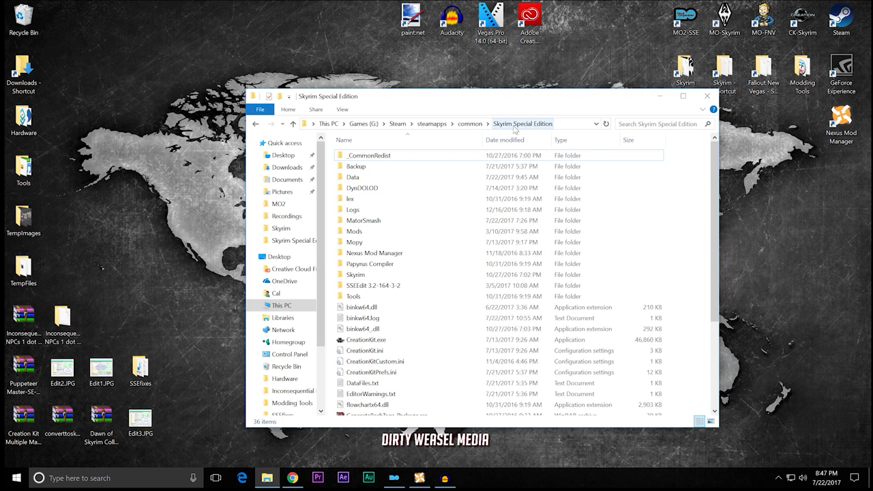
Step: Browse the Skyrim Special Edition folder's file list and select binkw64.dll
scroll(431, 304, down, 4)
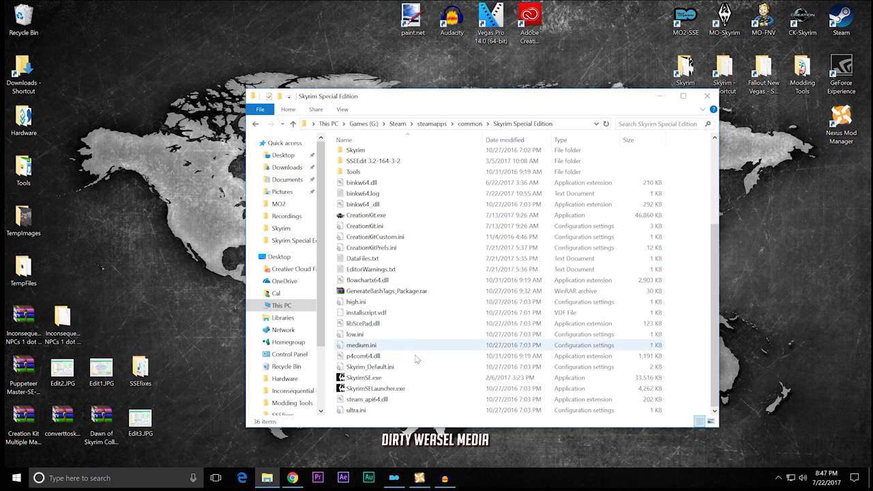
scroll(420, 339, up, 4)
double_click(419, 339)
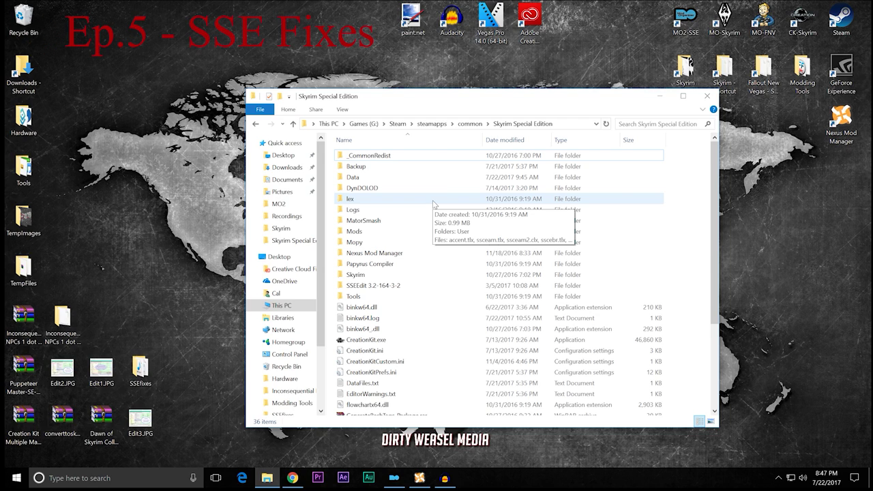
click(403, 308)
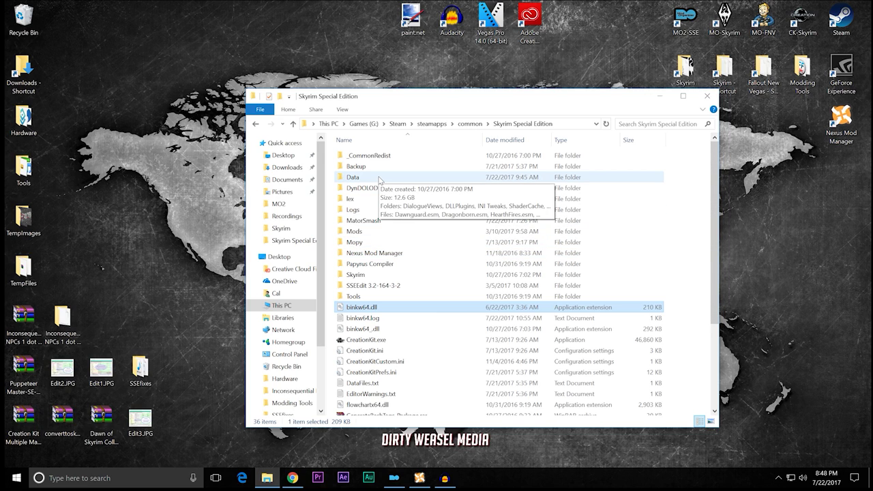
Step: Open the Data folder and locate Dawnguard.esm, Dragonborn.esm, HearthFires.esm and Update.esm
double_click(368, 177)
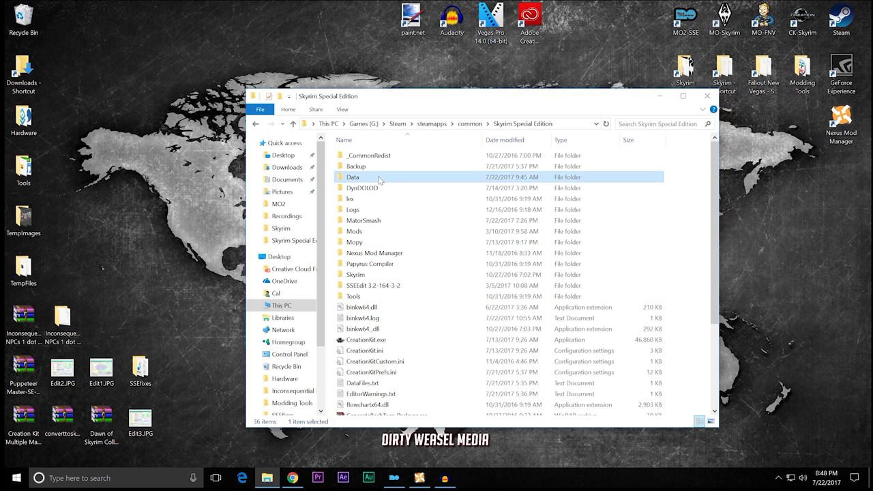
scroll(418, 198, down, 2)
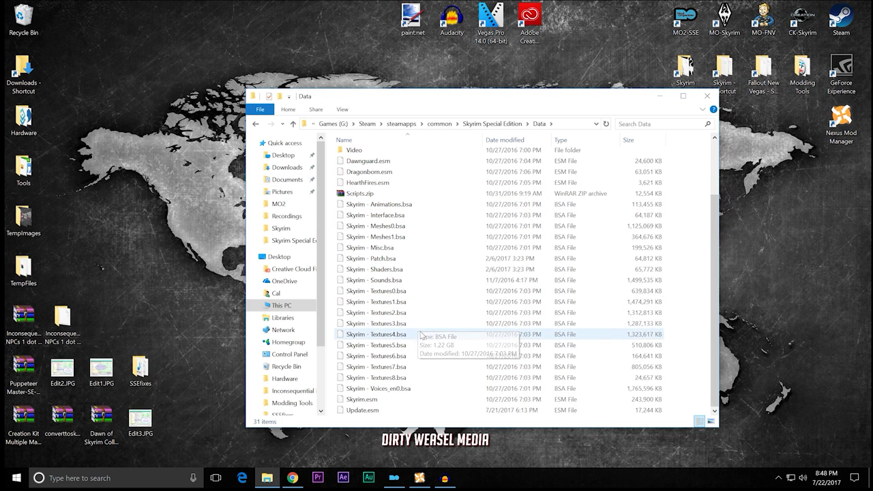
scroll(428, 316, up, 2)
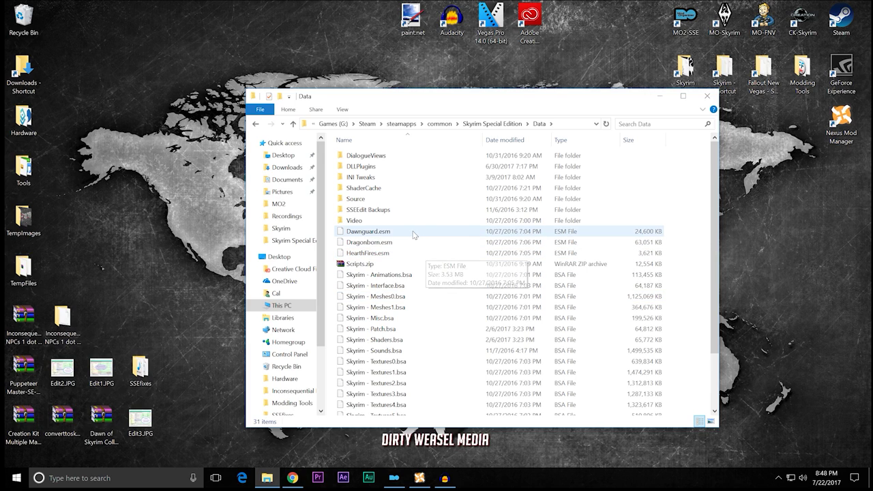
click(358, 232)
click(412, 246)
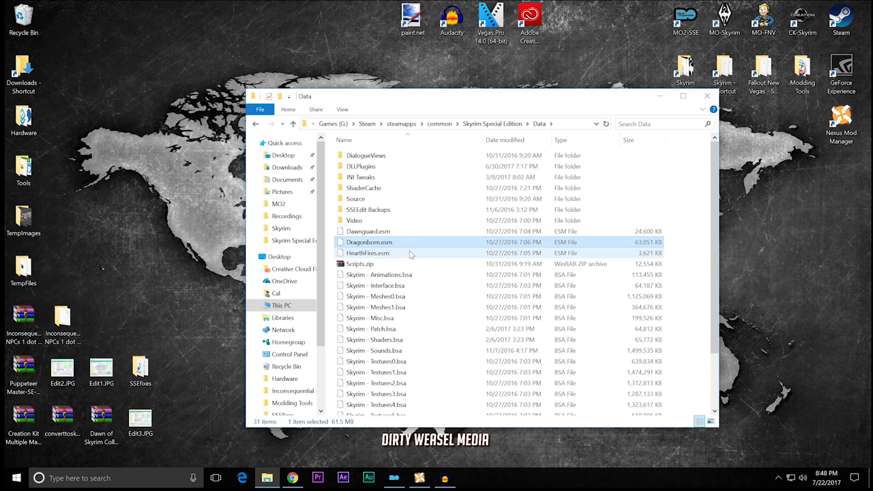
click(412, 255)
scroll(434, 266, down, 2)
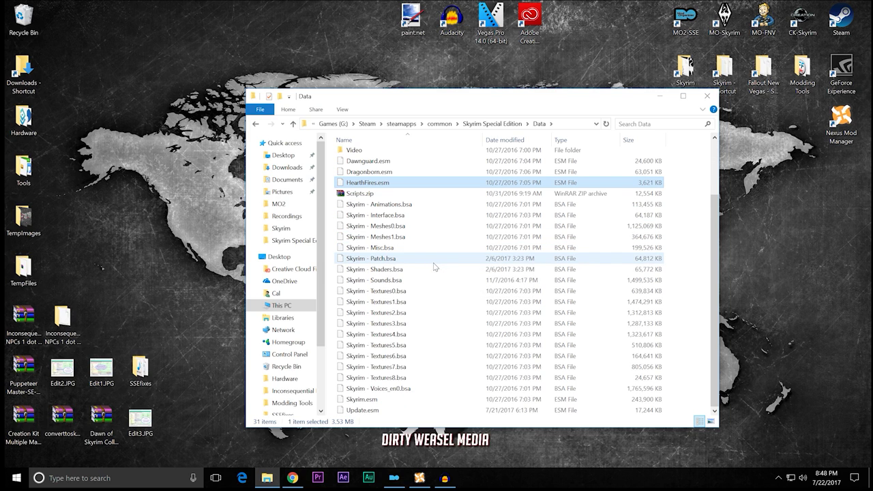
click(399, 411)
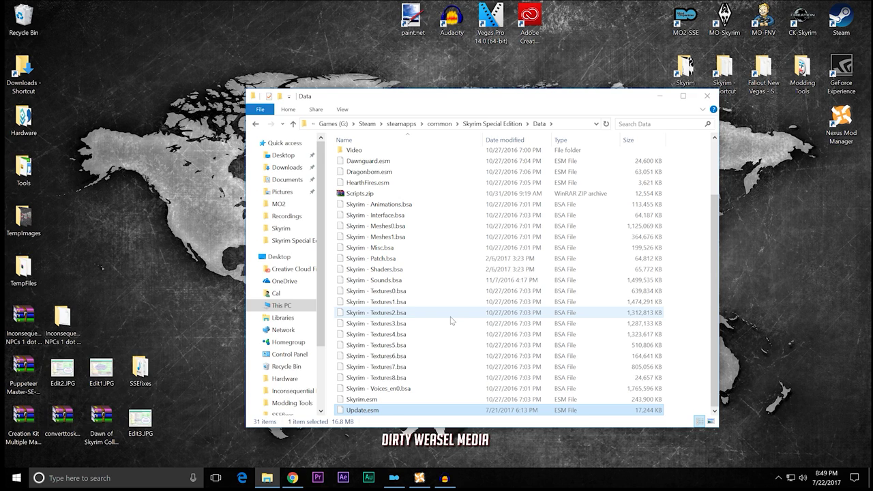
click(407, 410)
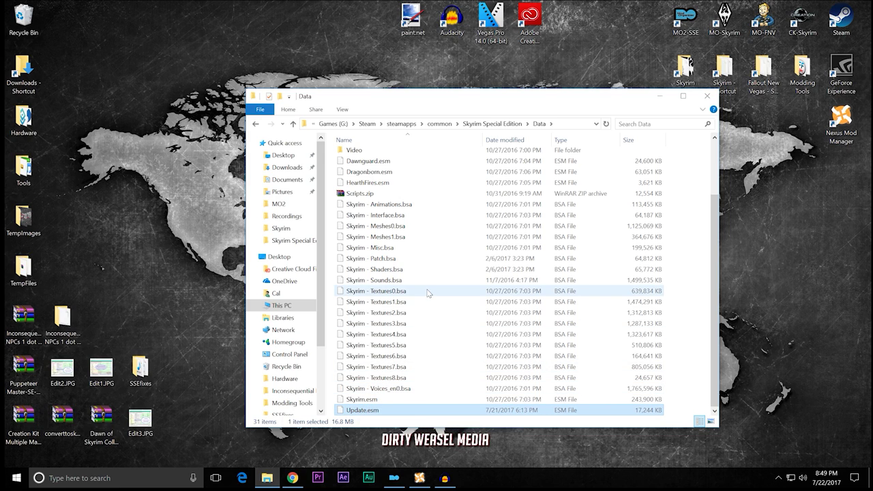
Step: Copy the four master ESMs and paste '- Copy' duplicates back into Data
ctrl+click(404, 162)
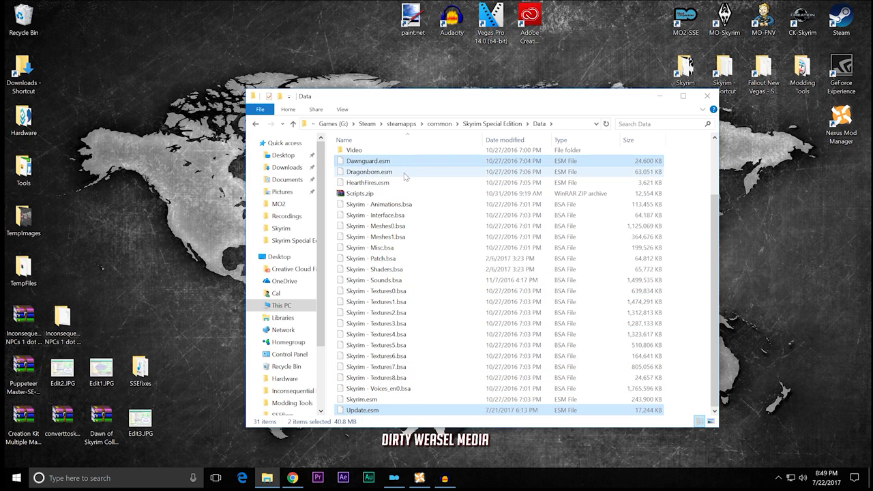
ctrl+click(403, 172)
ctrl+click(402, 182)
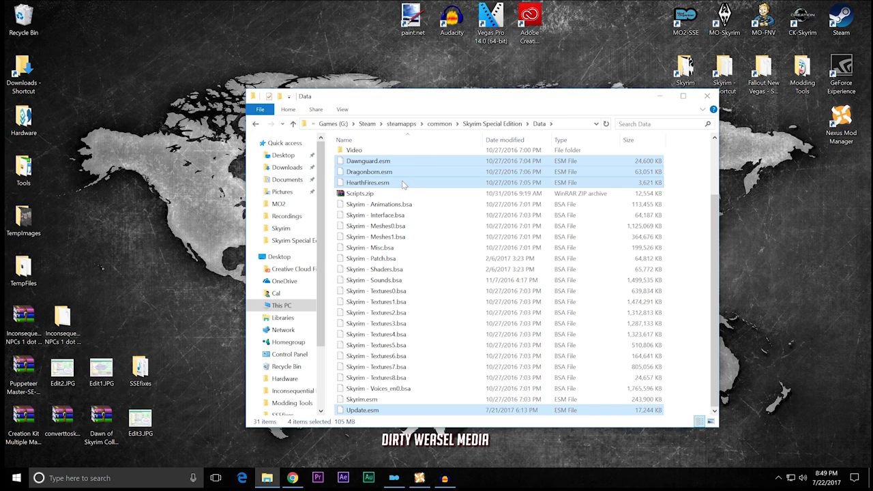
right_click(402, 184)
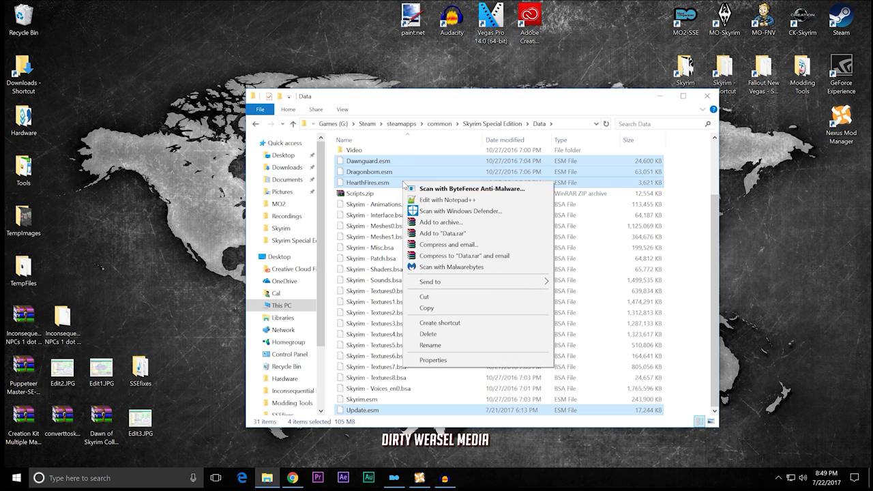
click(434, 308)
click(694, 259)
right_click(693, 260)
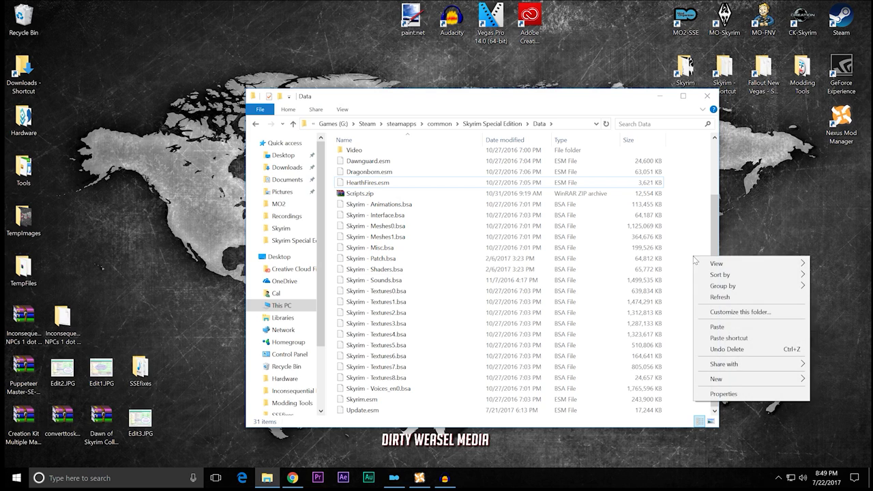
click(713, 327)
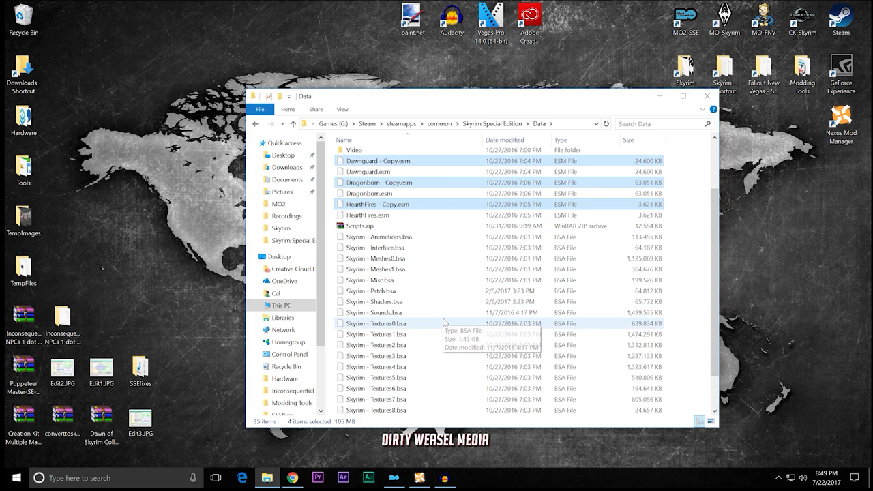
scroll(443, 322, down, 2)
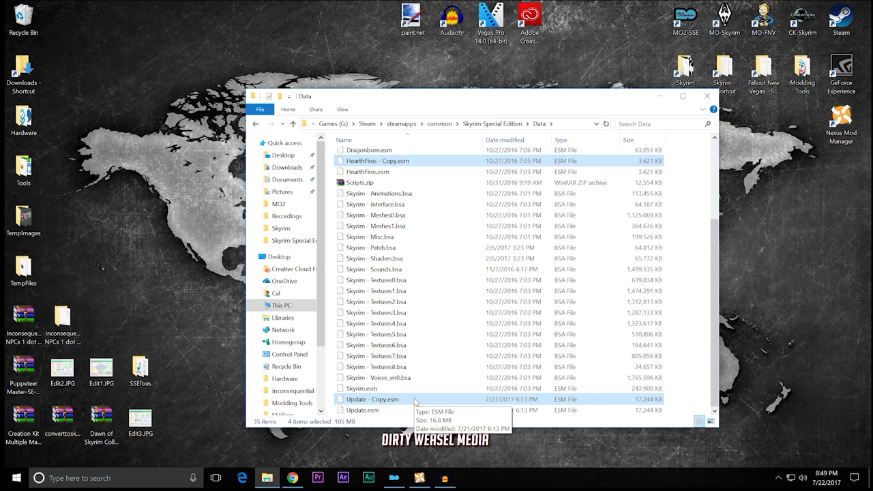
Step: Rename 'Update - Copy.esm' to Update.esm_backup and accept the extension-change warning
click(415, 400)
right_click(415, 400)
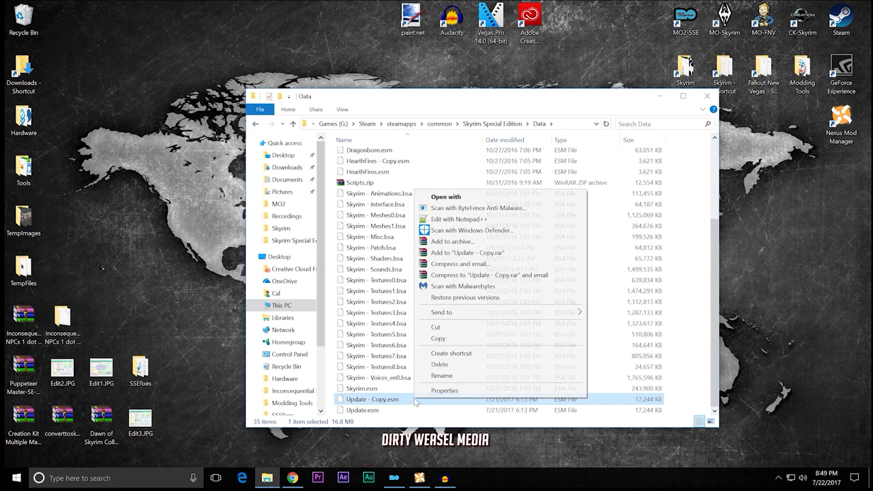
click(441, 375)
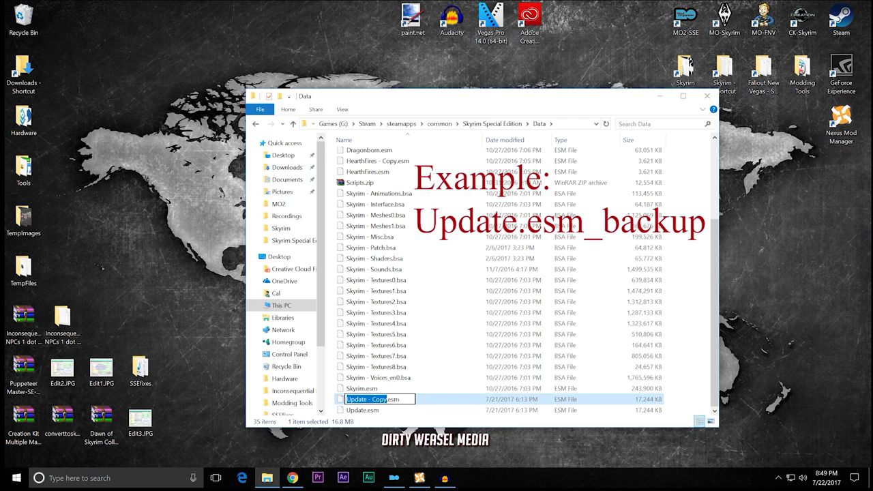
click(399, 399)
key(BackSpace)
key(BackSpace)
key(BackSpace)
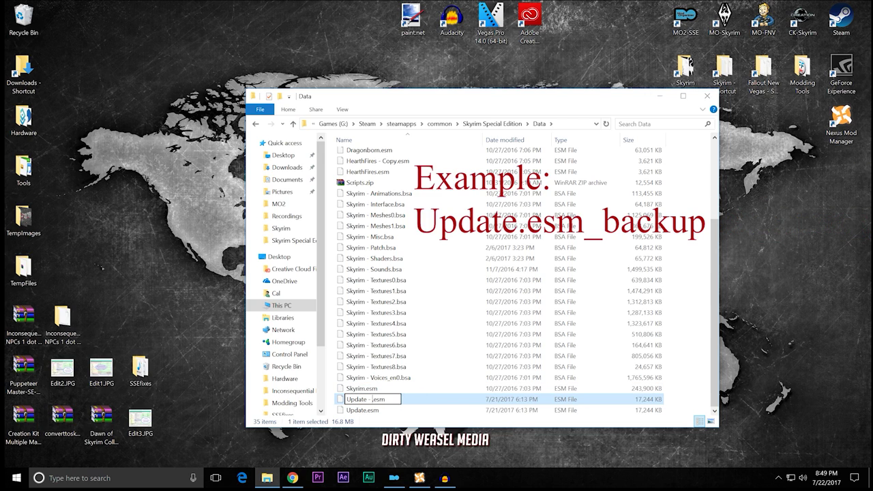
key(BackSpace)
text(_back)
text(up)
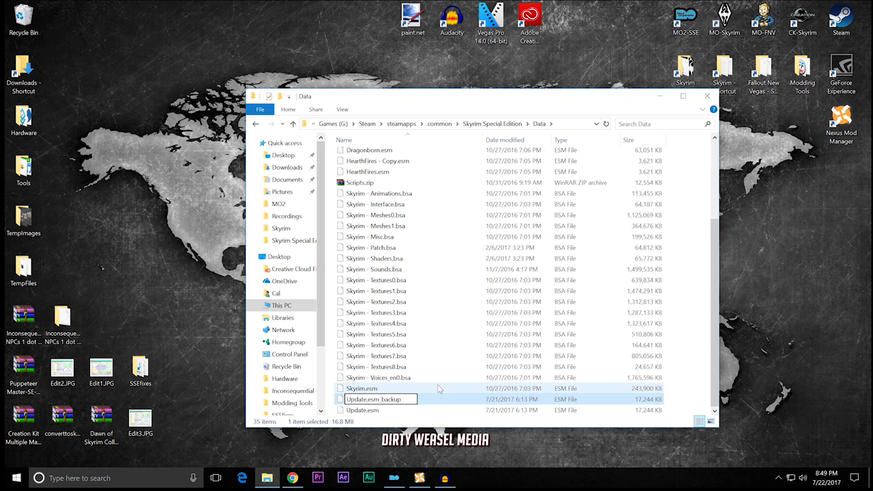
key(Return)
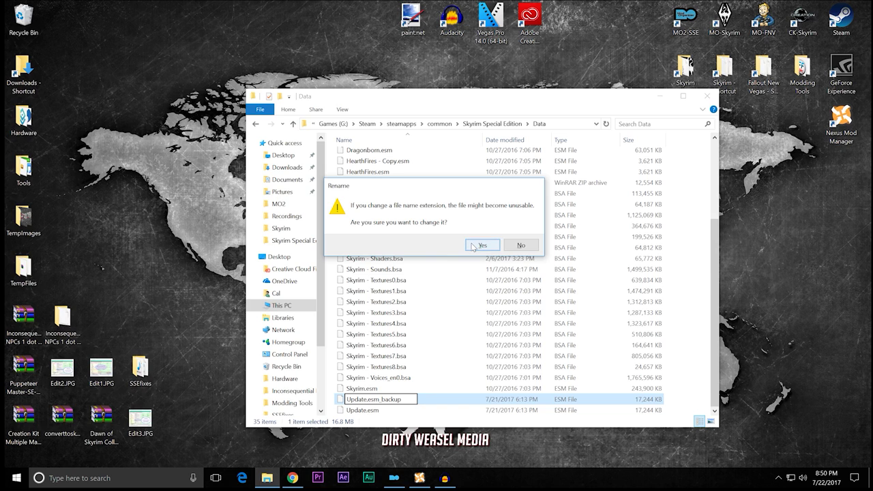
click(474, 247)
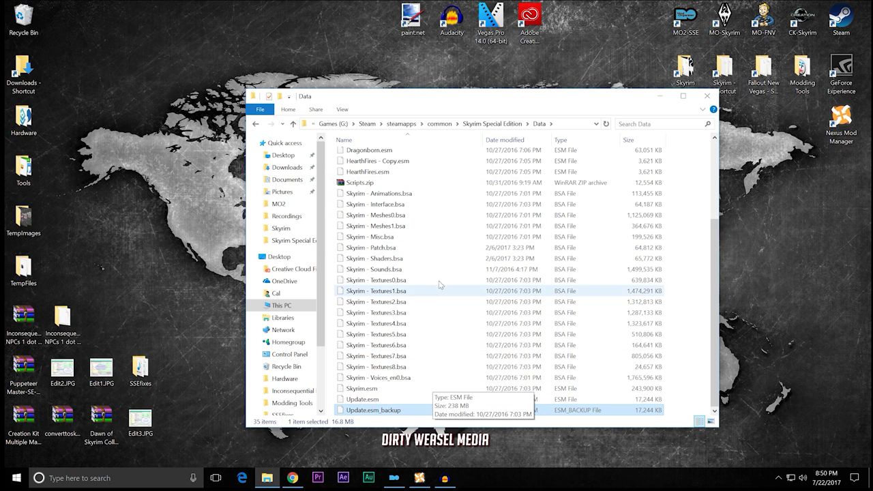
Step: Rename the Dragonborn copy with F2 so it ends in Dragonborn.esm_backup
scroll(440, 282, up, 2)
scroll(440, 282, up, 1)
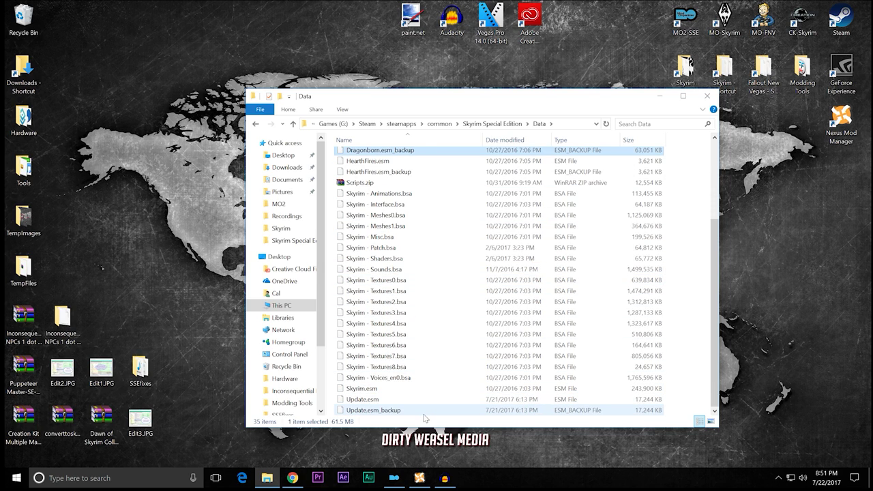
mouse_move(366, 416)
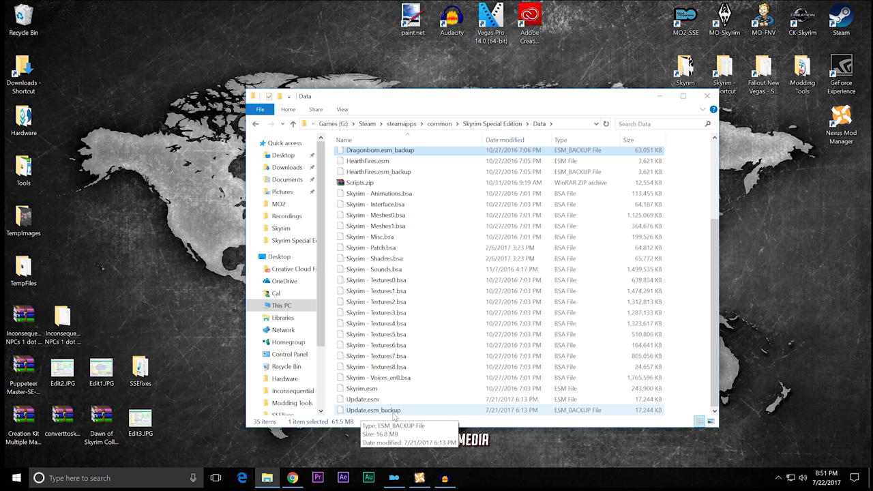
scroll(442, 296, up, 4)
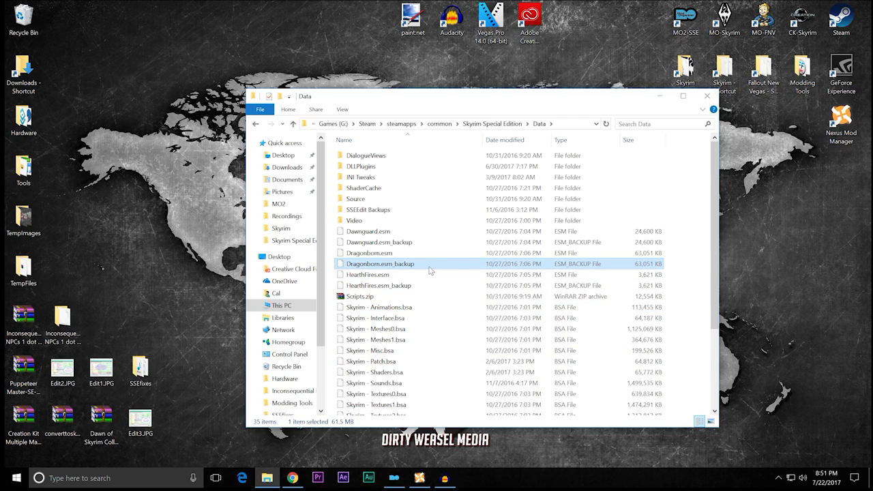
key(F2)
key(End)
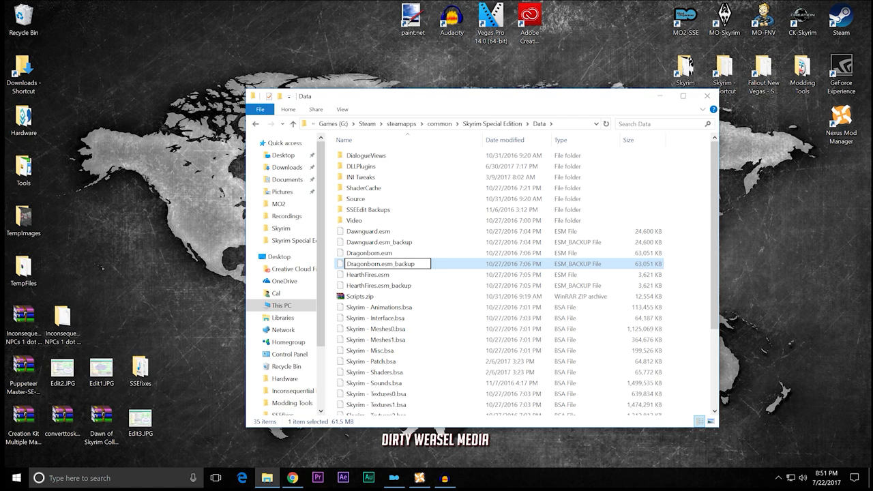
key(BackSpace)
key(BackSpace)
key(BackSpace)
text(_)
text(bac)
key(BackSpace)
text(ckup)
key(Return)
Step: Select HearthFires.esm_backup, review the Data list, and return to the Skyrim Special Edition folder
click(428, 285)
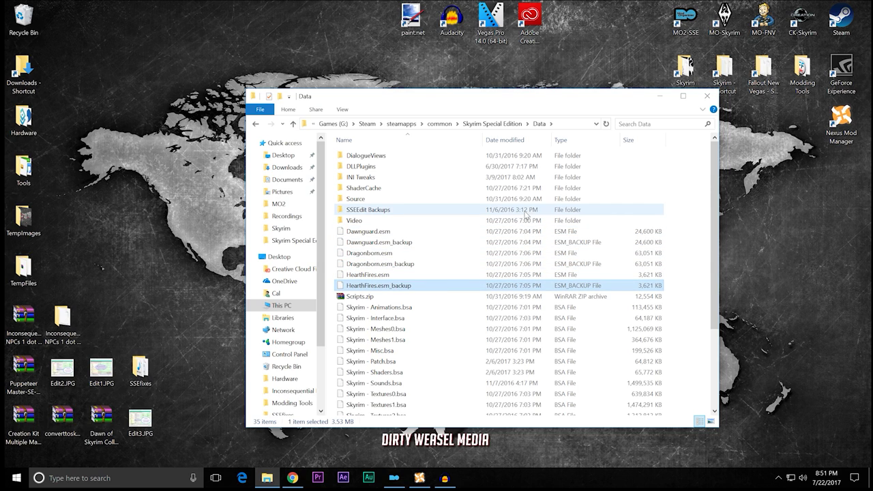
scroll(427, 242, down, 2)
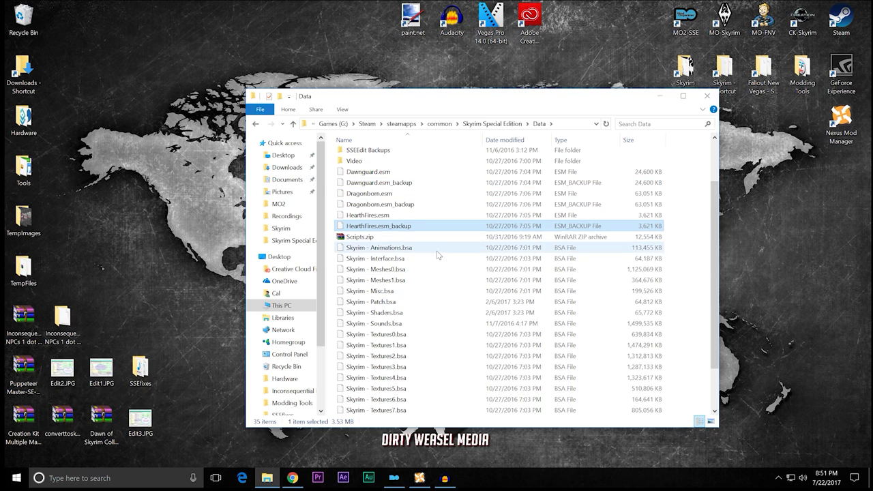
scroll(443, 276, down, 2)
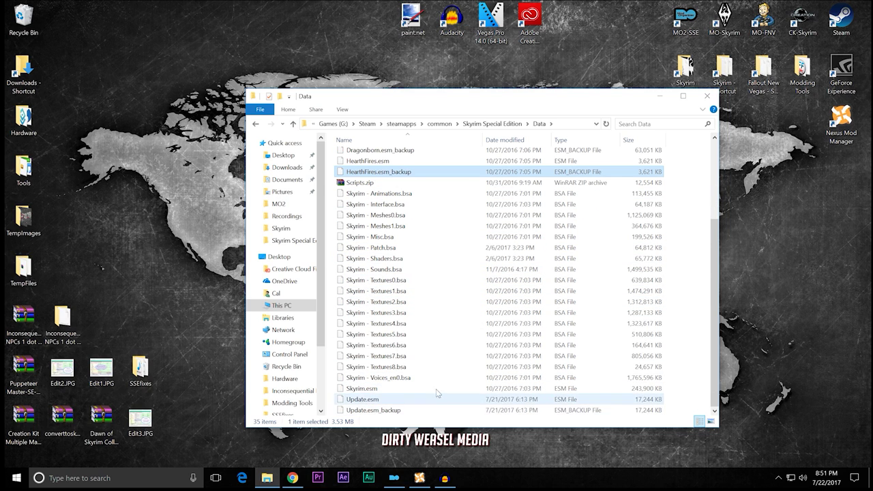
scroll(444, 293, up, 3)
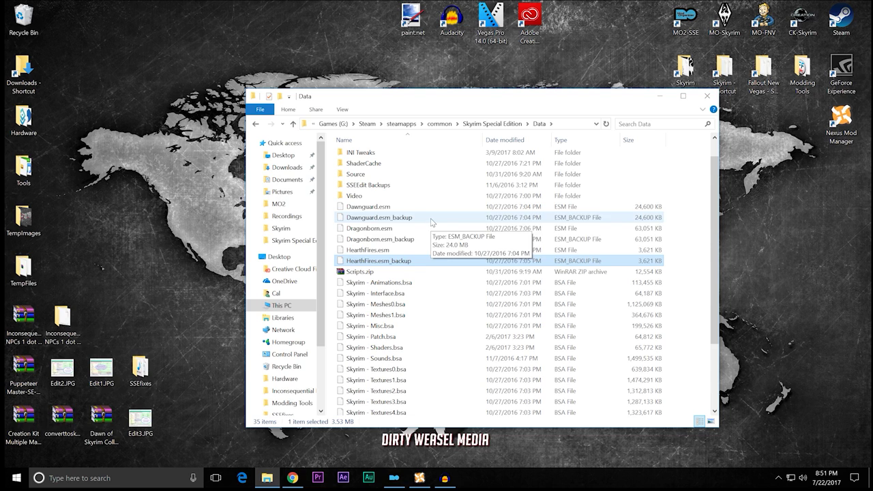
scroll(432, 305, down, 3)
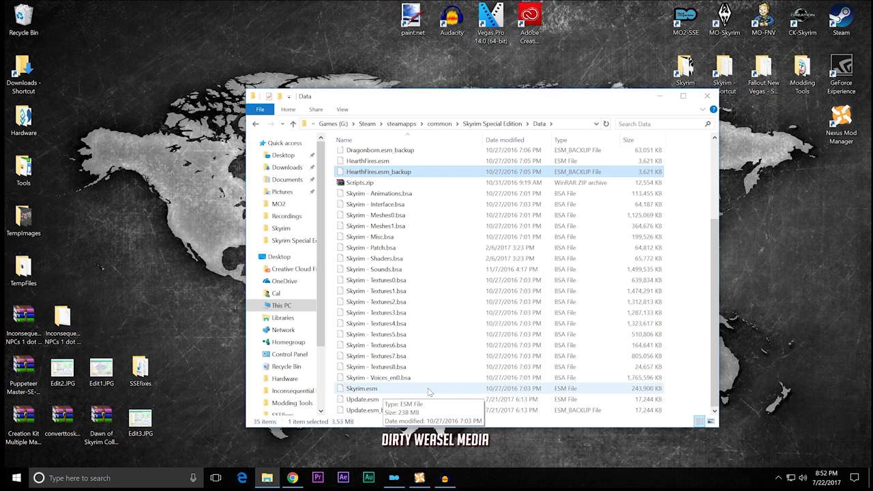
scroll(443, 244, up, 4)
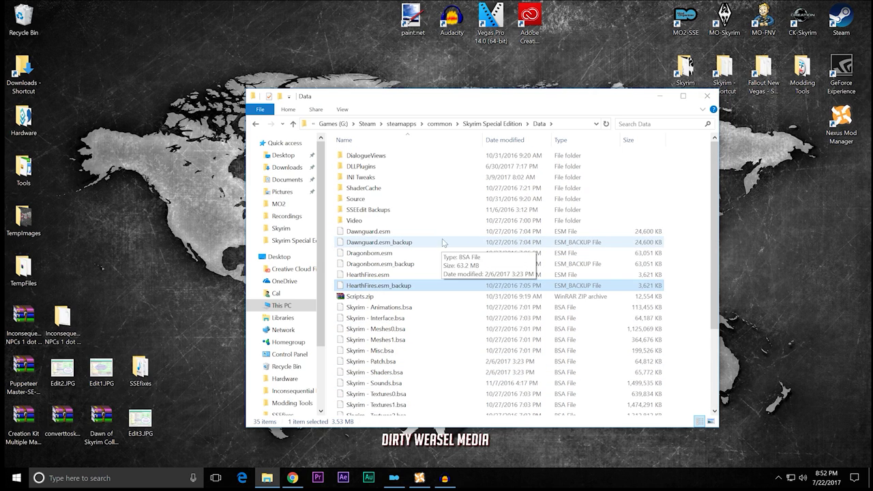
click(485, 123)
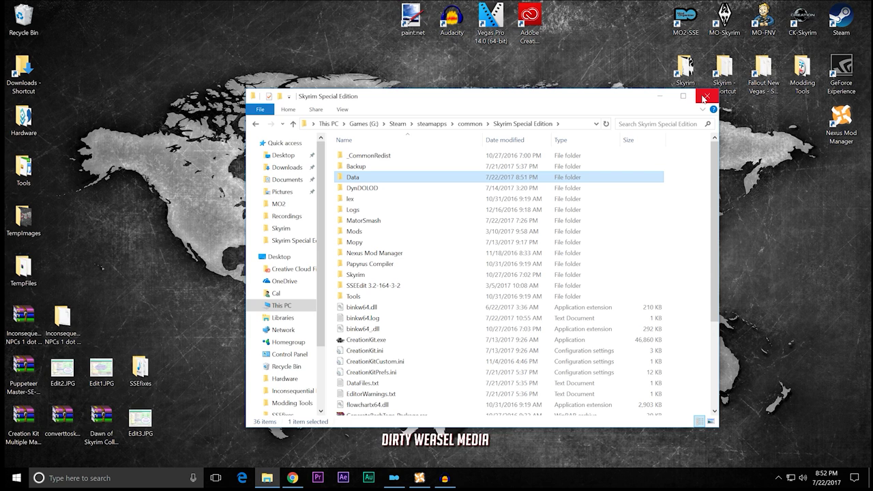
Step: Close the folder window and launch LOOT from Nexus Mod Manager's supported tools
click(704, 99)
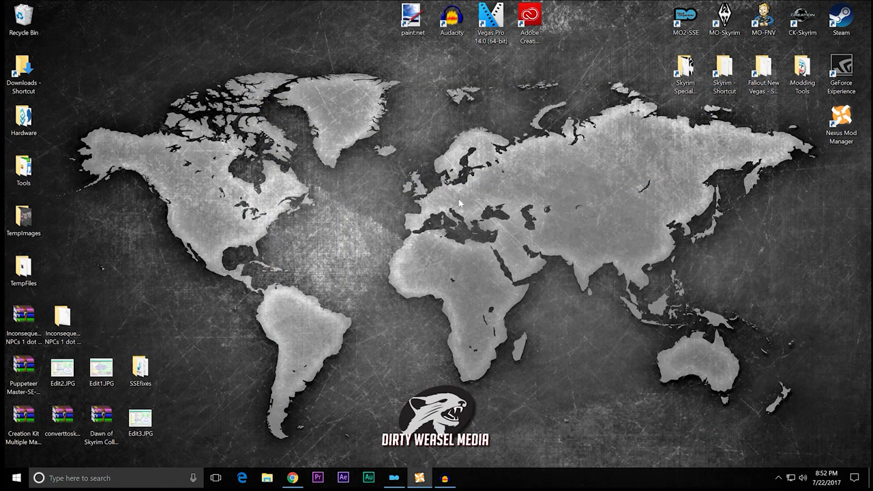
click(419, 477)
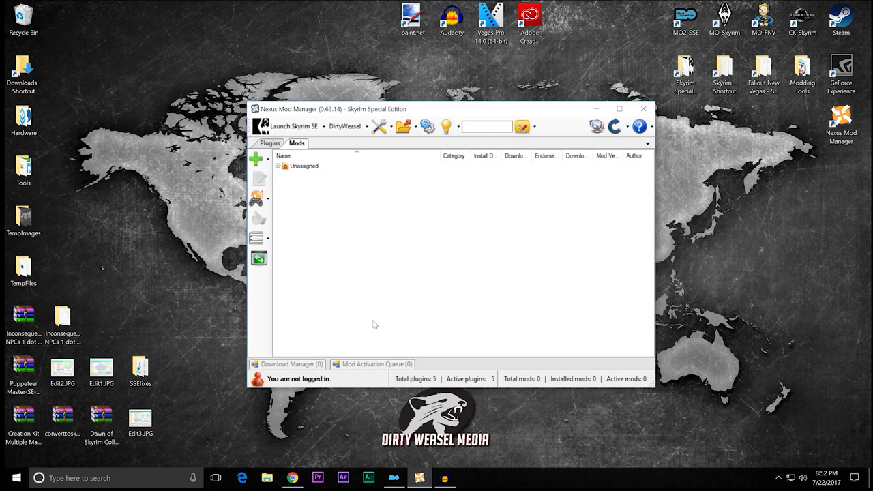
click(530, 130)
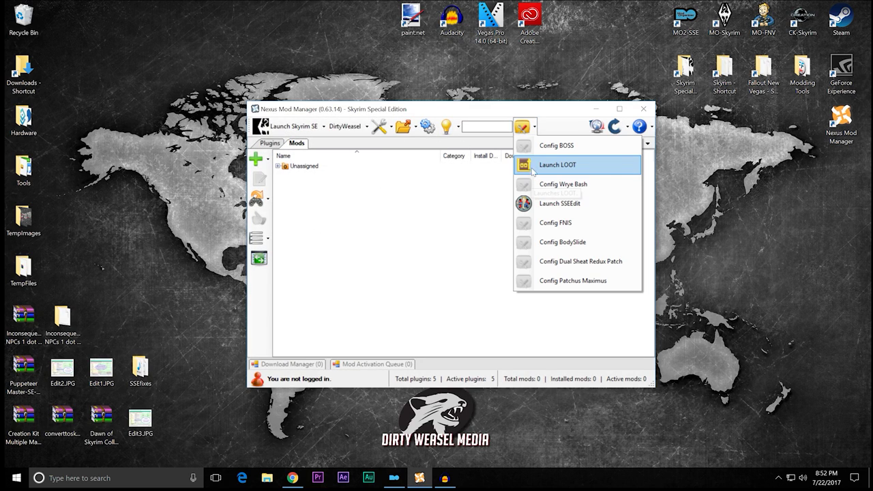
click(535, 166)
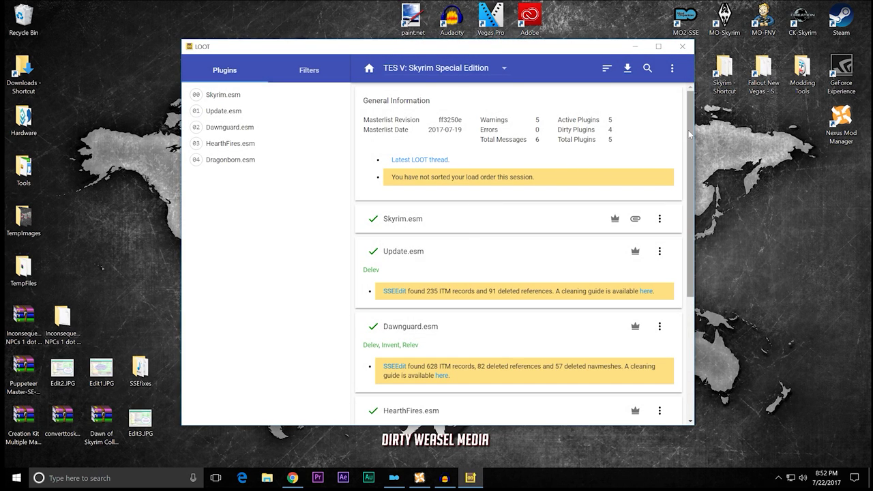
Step: Scroll through LOOT's plugin cards to see which masters still report ITM records
mouse_move(692, 129)
mouse_down()
mouse_move(693, 239)
mouse_move(694, 227)
mouse_up()
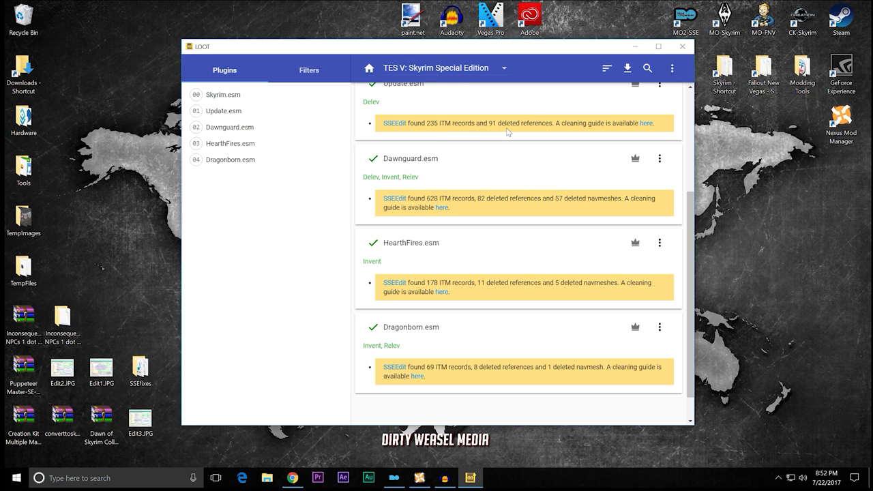
scroll(496, 161, up, 1)
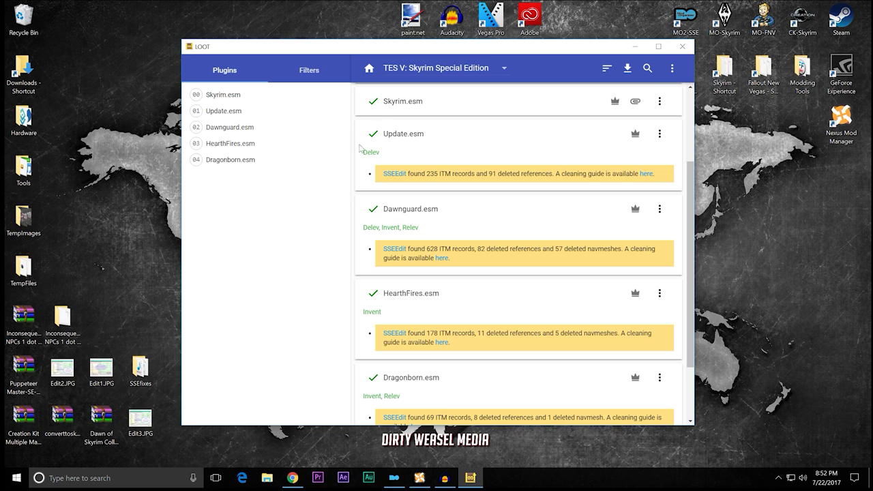
scroll(455, 144, down, 2)
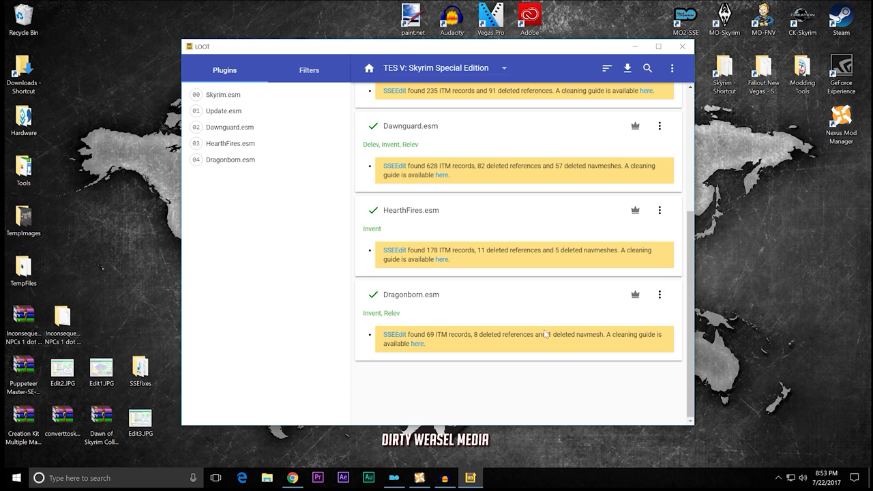
scroll(487, 302, up, 2)
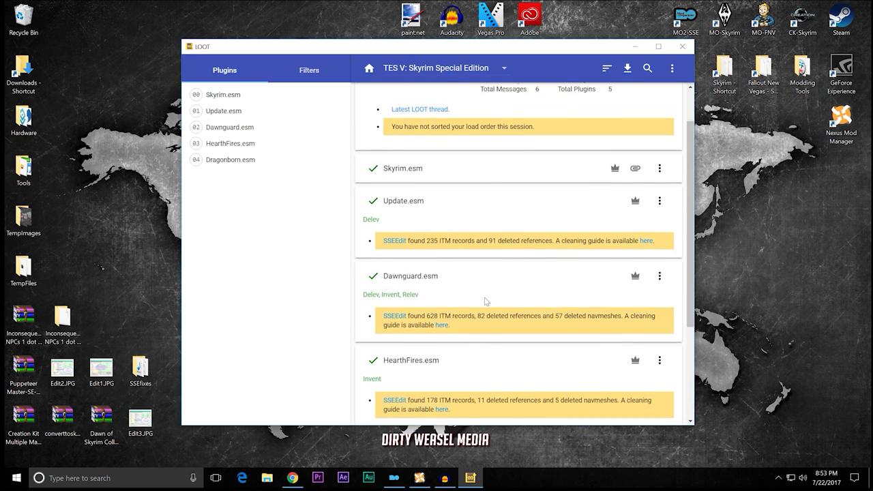
click(681, 48)
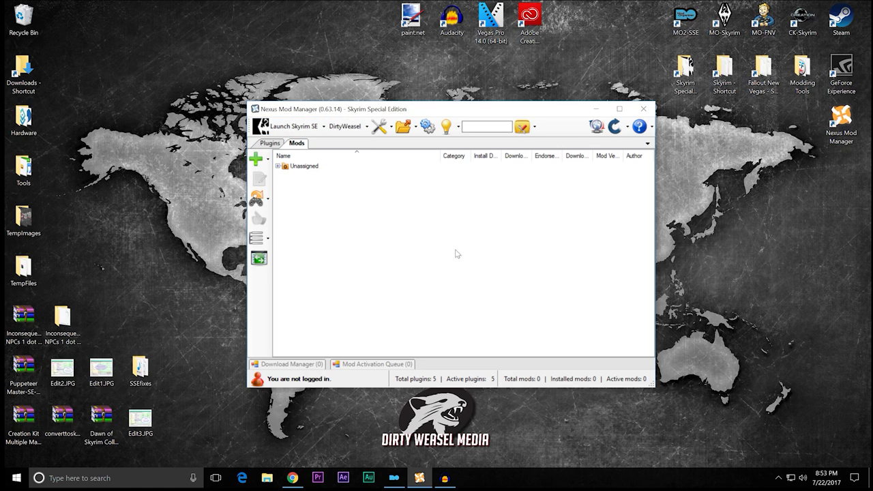
click(534, 127)
click(566, 205)
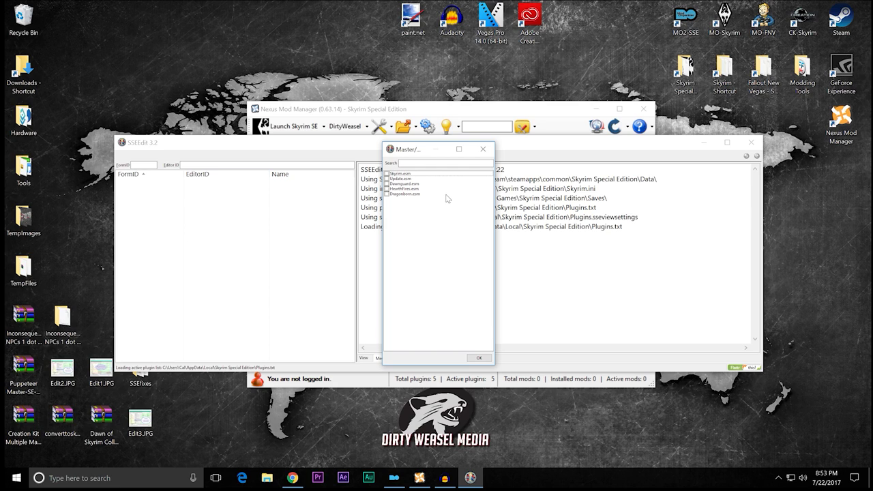
right_click(447, 198)
click(470, 208)
key(Return)
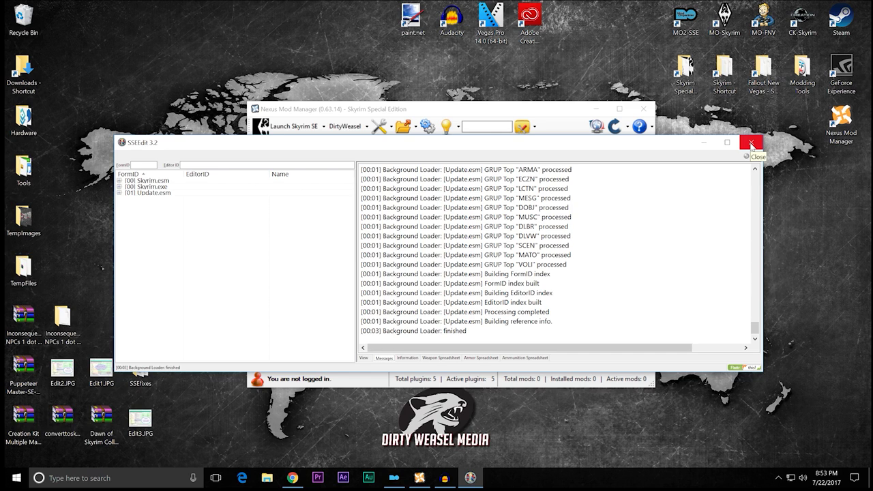
click(751, 145)
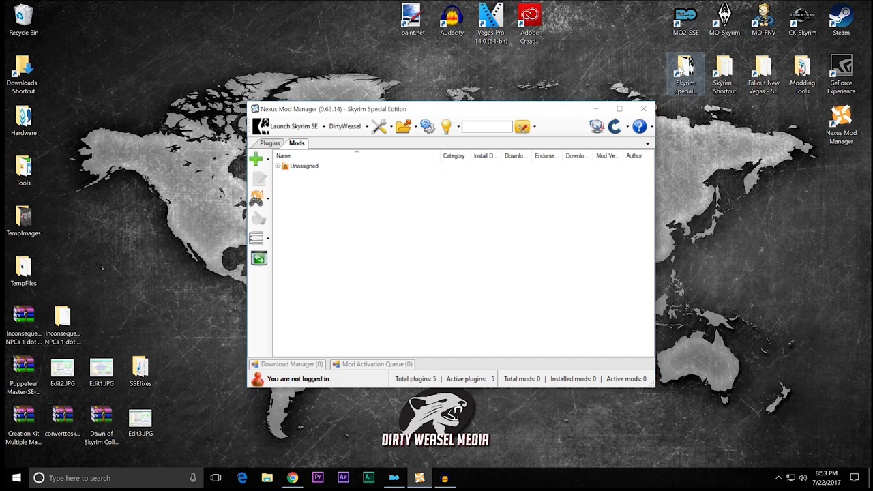
double_click(668, 72)
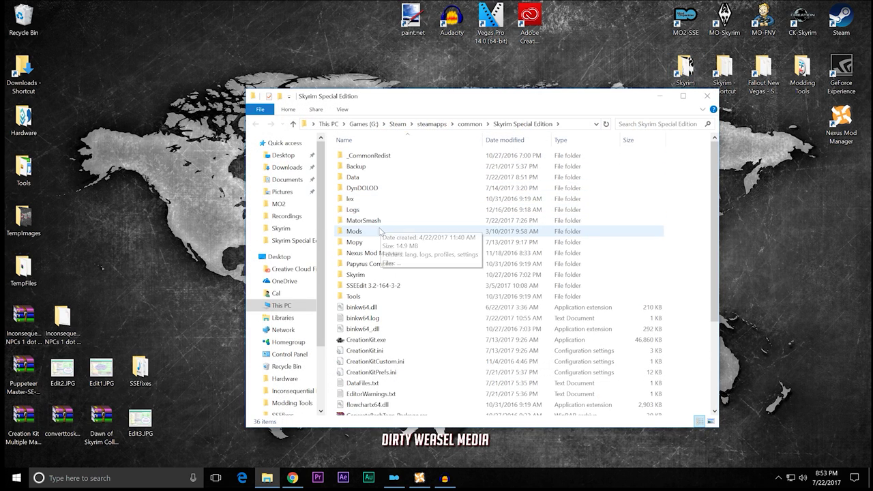
double_click(385, 179)
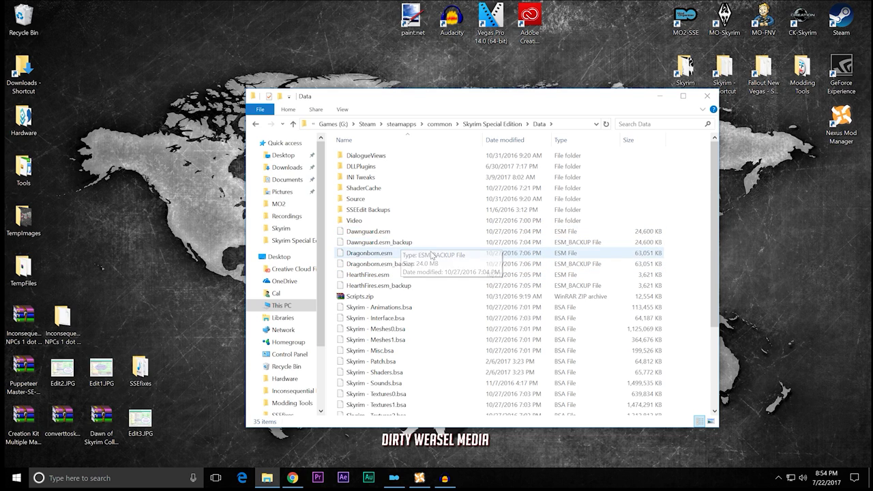
scroll(392, 242, down, 4)
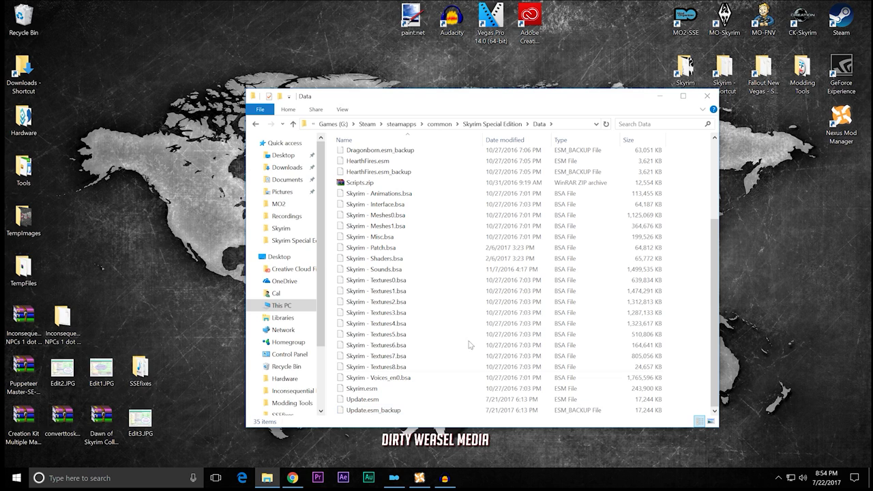
click(714, 99)
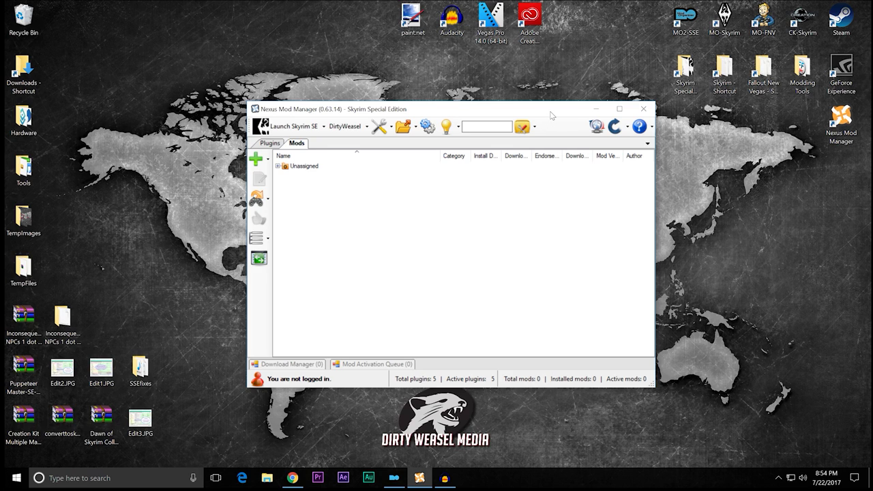
Step: Close Nexus Mod Manager and restore Mod Organizer from the taskbar
click(641, 109)
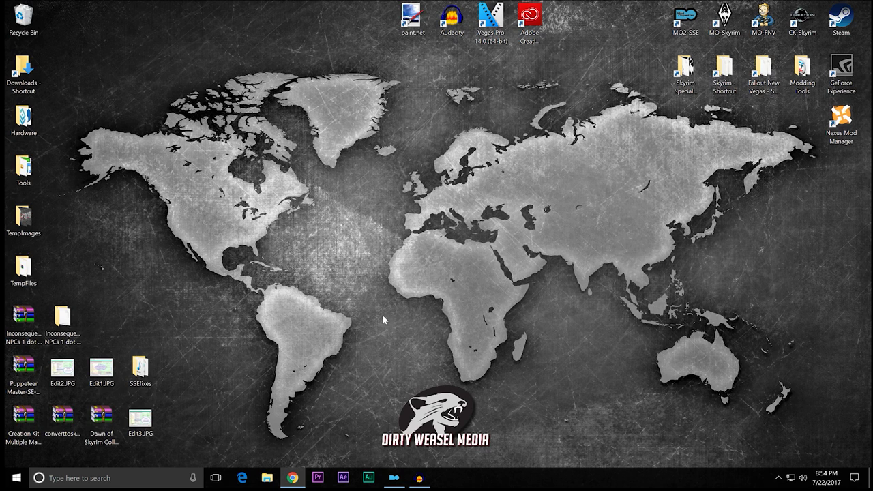
click(394, 478)
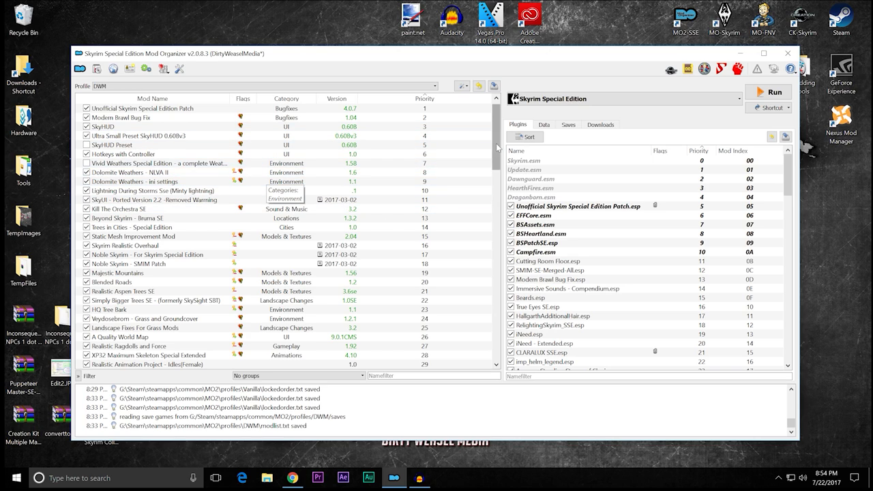
Step: Switch Mod Organizer 2 from the DWM profile to the Vanilla profile
mouse_move(498, 146)
mouse_down()
mouse_move(498, 273)
mouse_move(495, 121)
mouse_up()
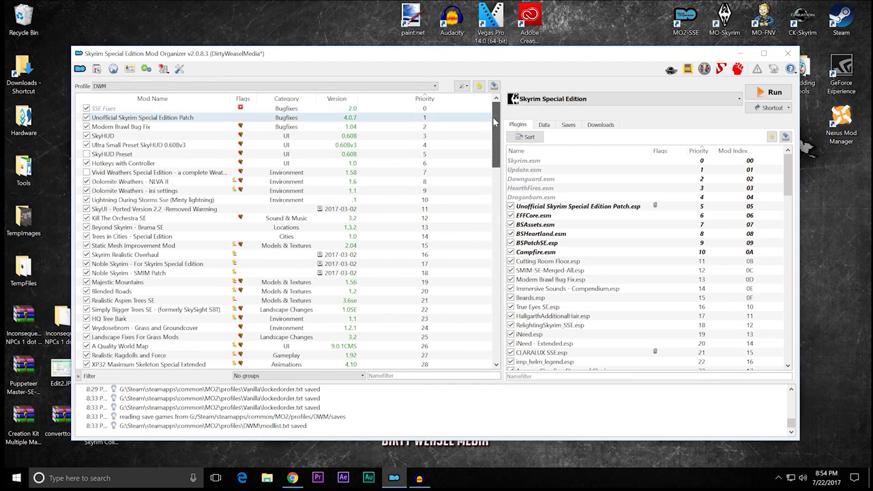
mouse_move(788, 169)
mouse_down()
mouse_move(791, 335)
mouse_move(802, 223)
mouse_move(790, 160)
mouse_up()
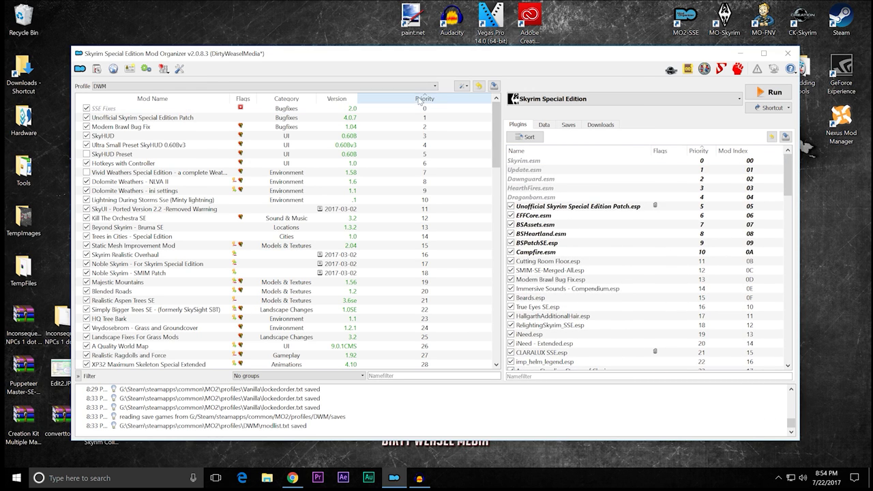
click(431, 86)
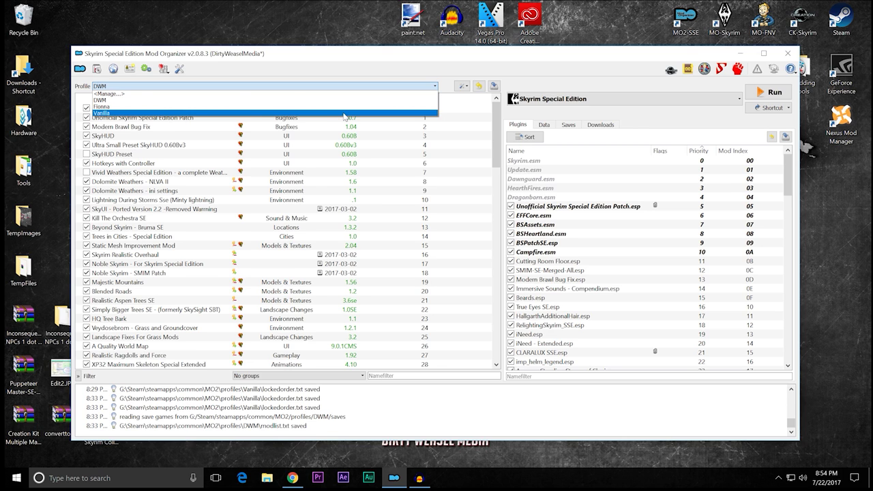
click(345, 113)
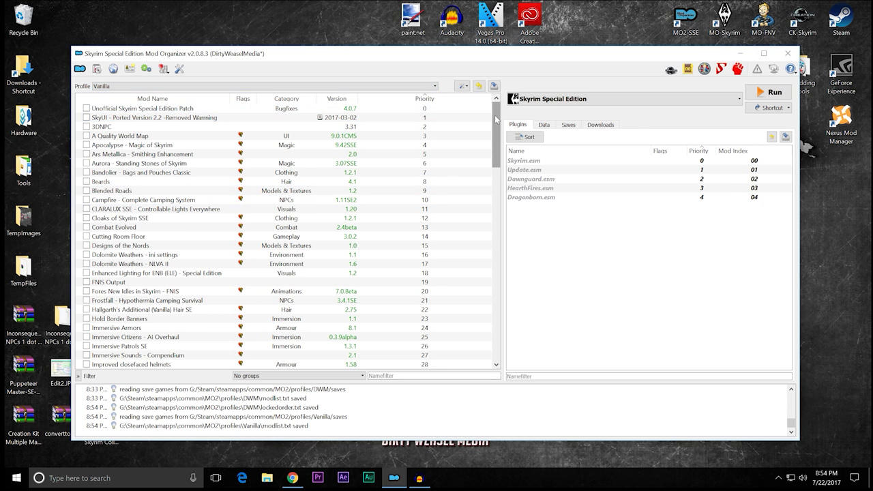
mouse_move(495, 119)
mouse_down()
mouse_move(498, 315)
mouse_move(495, 139)
mouse_up()
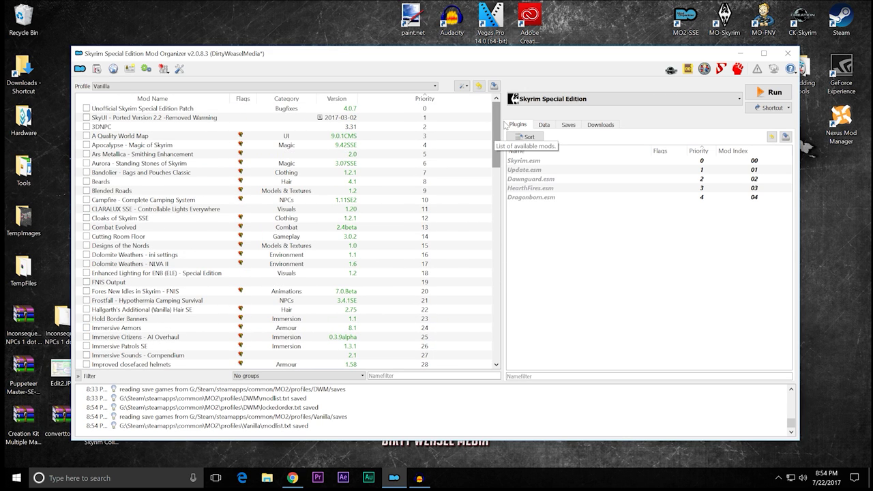
click(688, 72)
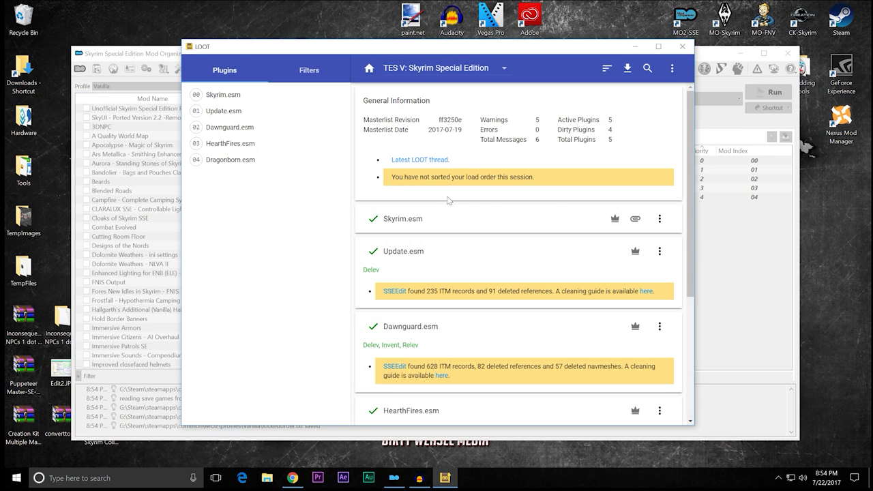
mouse_move(691, 148)
mouse_down()
mouse_move(670, 281)
mouse_move(662, 206)
mouse_up()
scroll(661, 206, up, 3)
scroll(681, 271, down, 5)
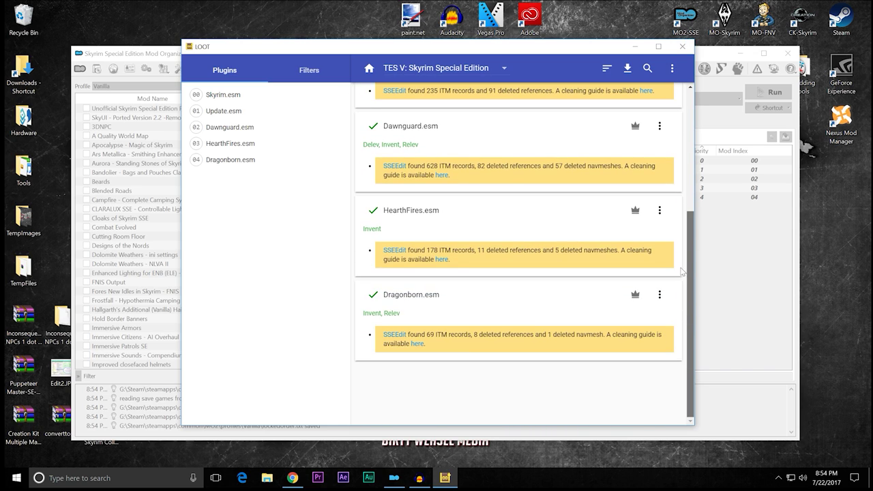
scroll(681, 272, up, 5)
click(682, 46)
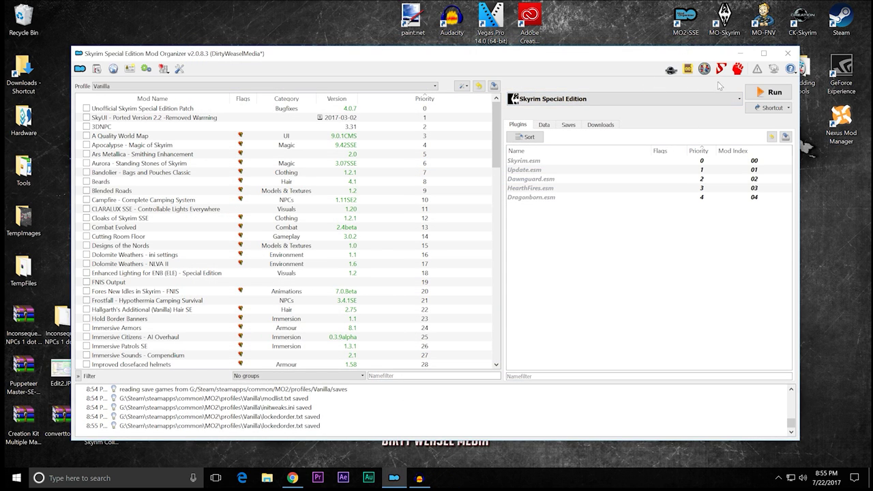
Step: Launch SSEEdit from Mod Organizer 2's toolbar for the Vanilla profile
click(721, 100)
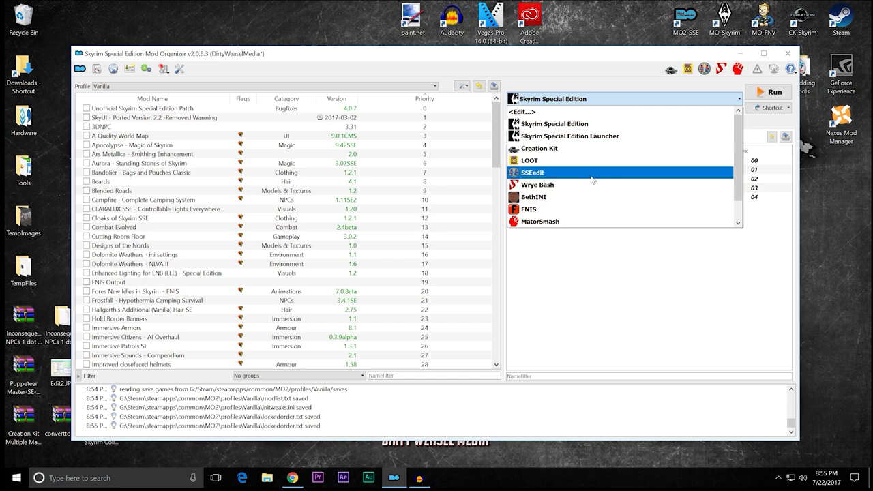
click(647, 98)
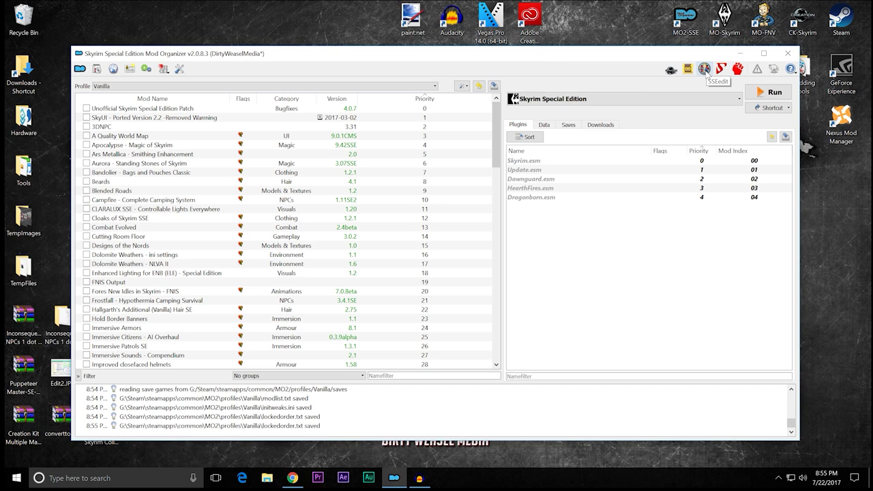
click(706, 71)
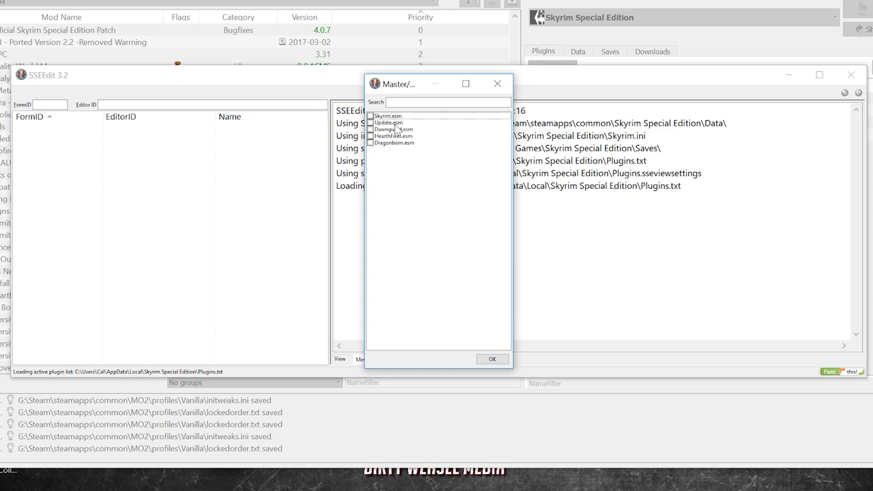
Step: Load only Update.esm, with Skyrim.esm, in SSEEdit's master selection list
double_click(396, 124)
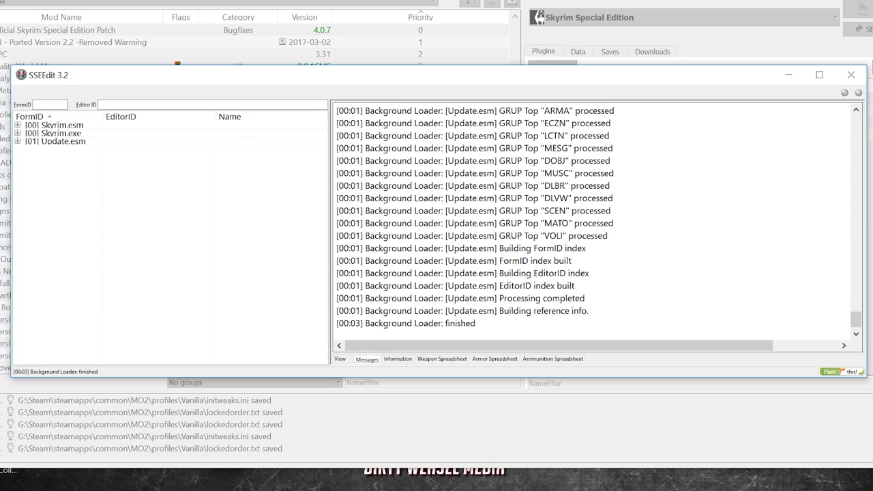
Step: Apply Filter for Cleaning to Update.esm, processing 905892 records
right_click(77, 147)
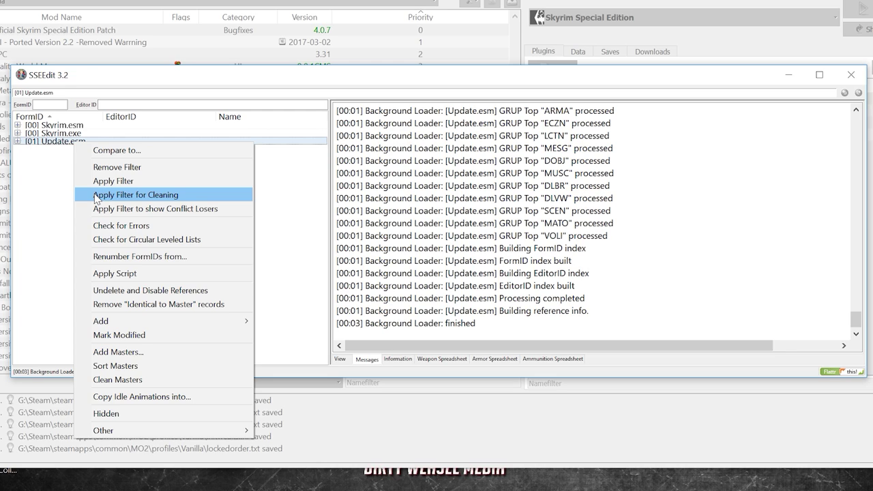
click(96, 195)
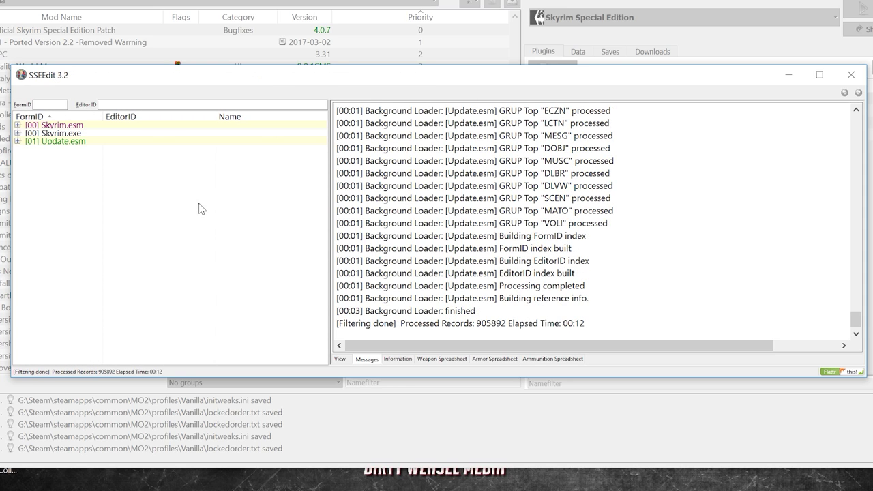
right_click(78, 143)
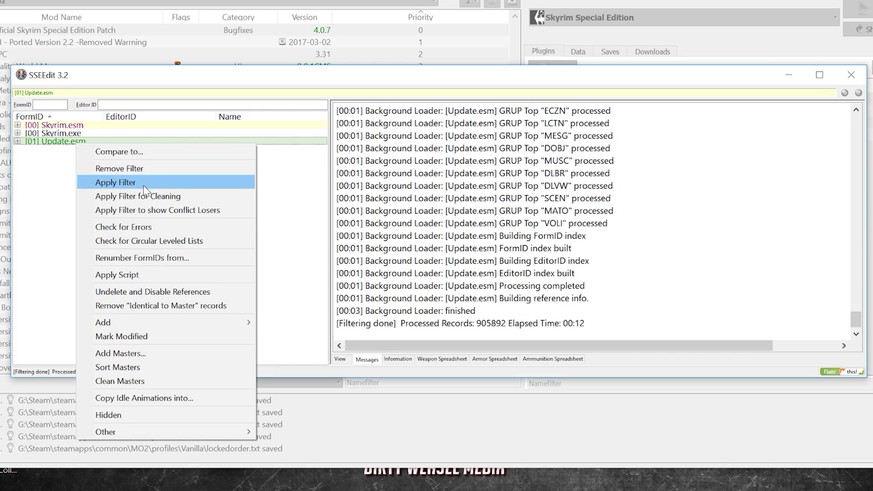
Step: Remove Update.esm's Identical to Master records, confirming the master-file edit
click(161, 306)
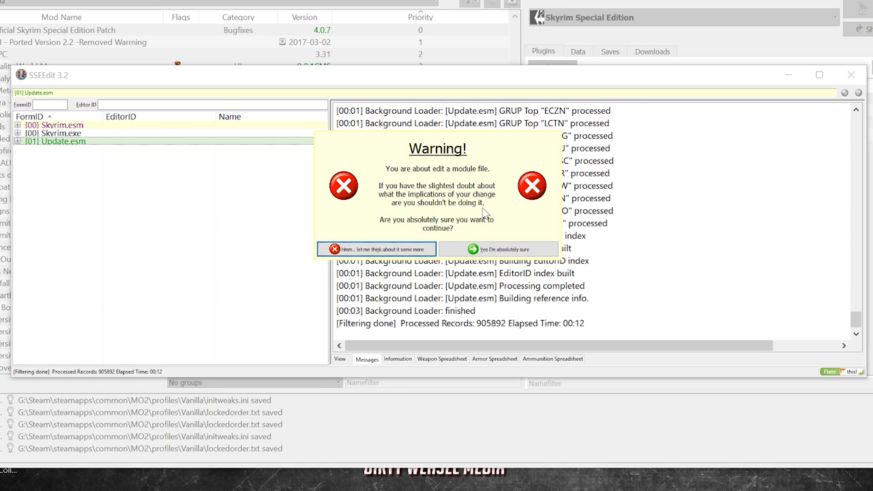
click(513, 250)
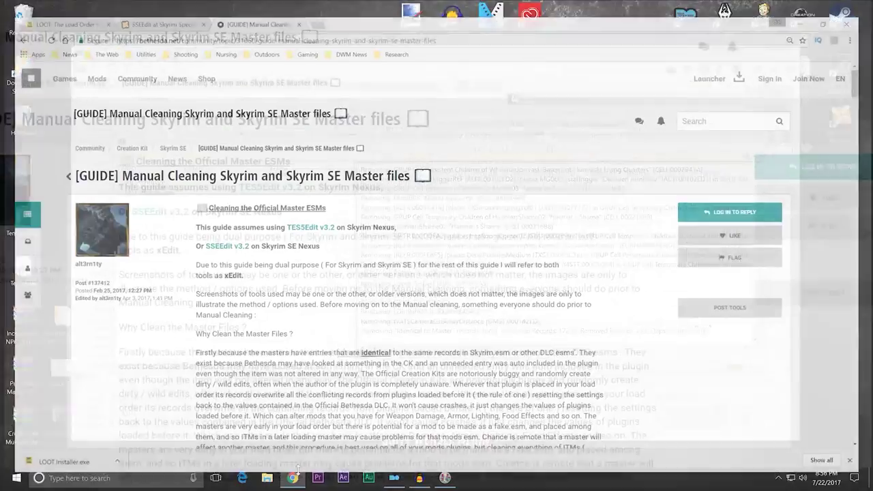
Step: Scroll through the Bethesda cleaning guide in Chrome, then minimize it to reveal SSEEdit
scroll(341, 280, down, 15)
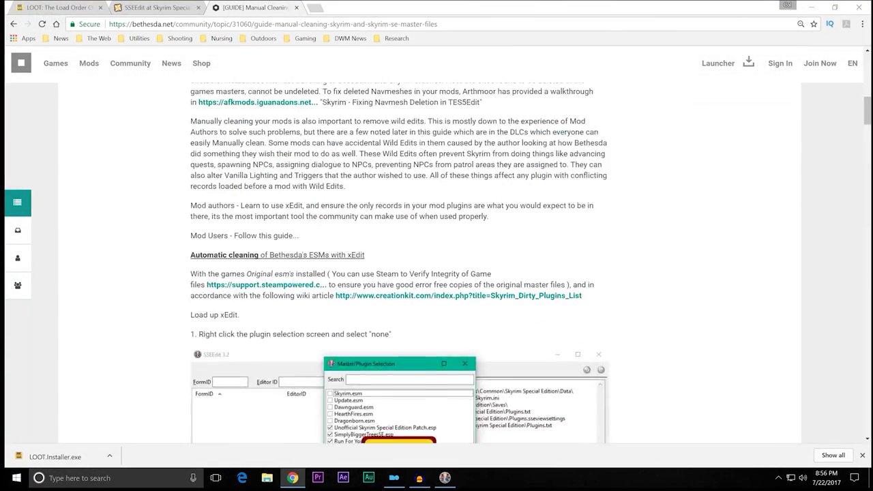
scroll(342, 279, down, 10)
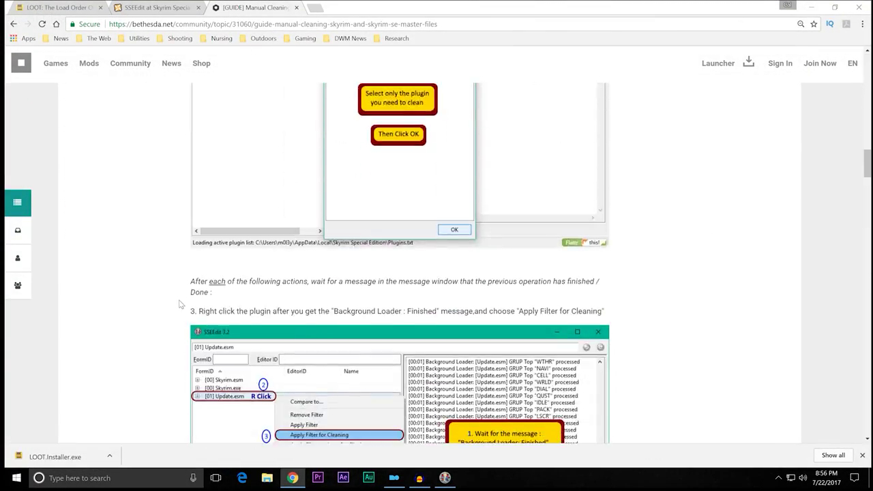
scroll(172, 305, down, 10)
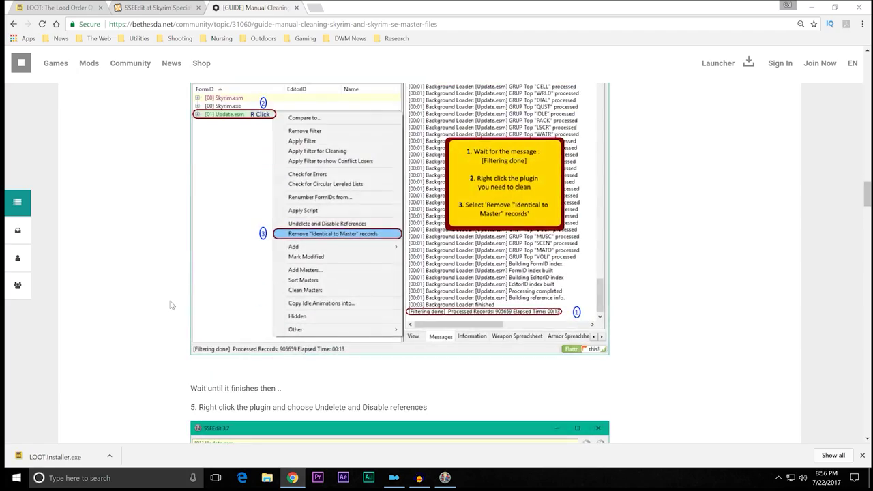
scroll(171, 305, up, 15)
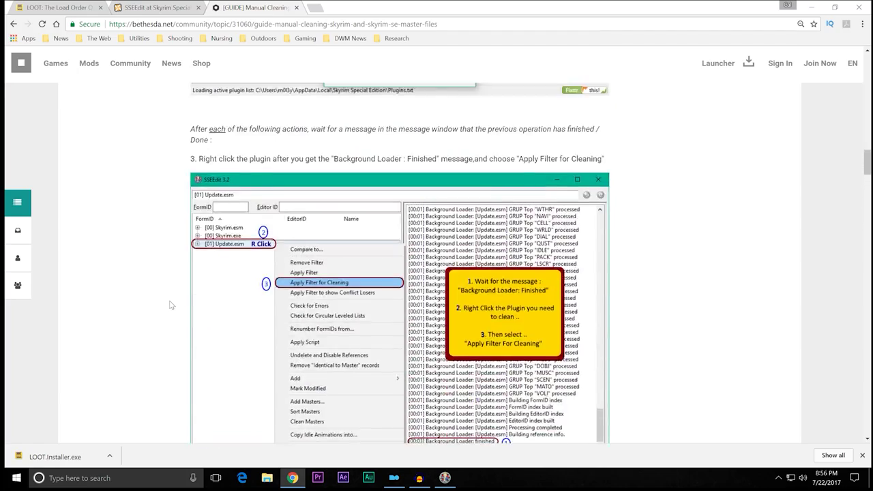
scroll(171, 305, up, 15)
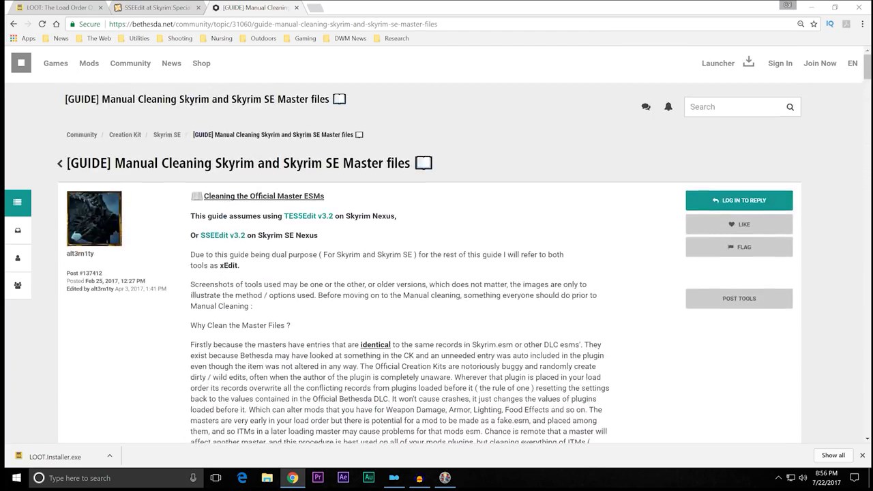
click(812, 7)
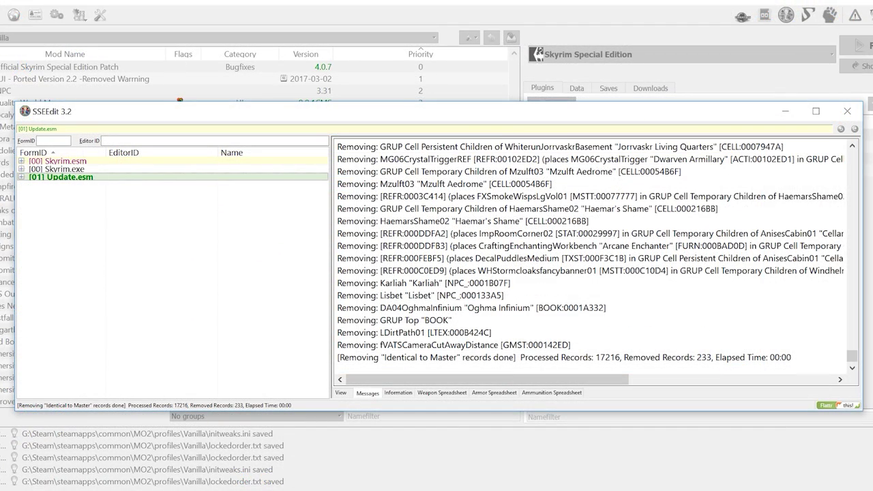
Step: Undelete and disable Update.esm's 91 deleted references, then close SSEEdit to reach the save prompt
right_click(96, 183)
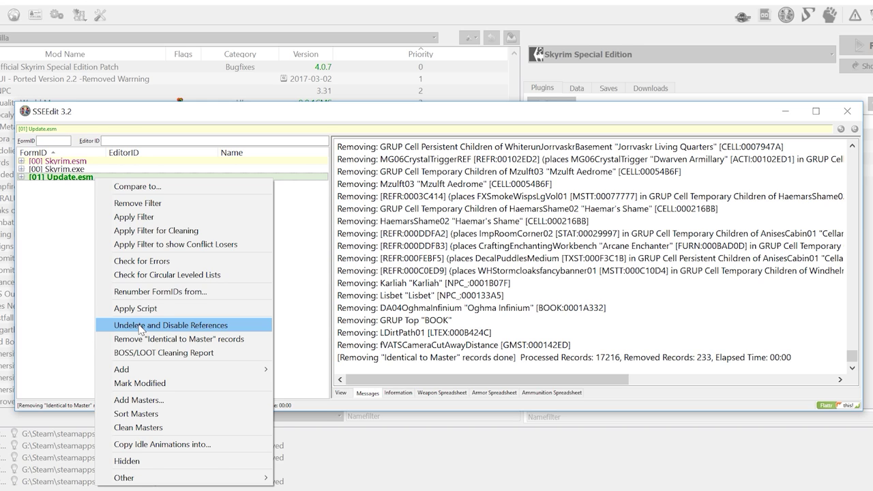
click(140, 327)
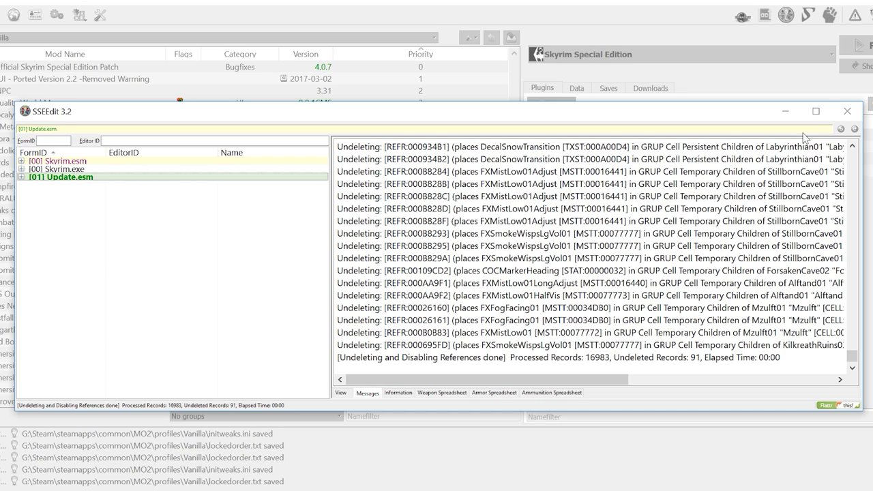
click(846, 111)
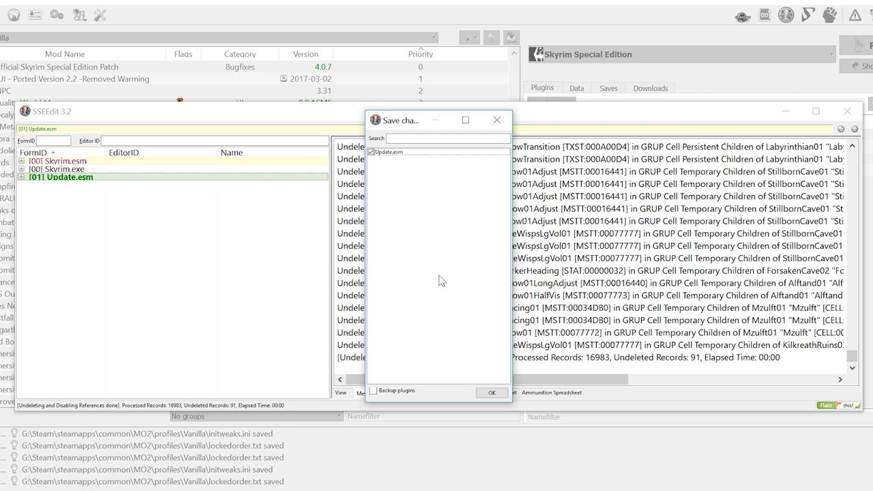
Step: Save Update.esm with Backup plugins left unchecked
click(492, 394)
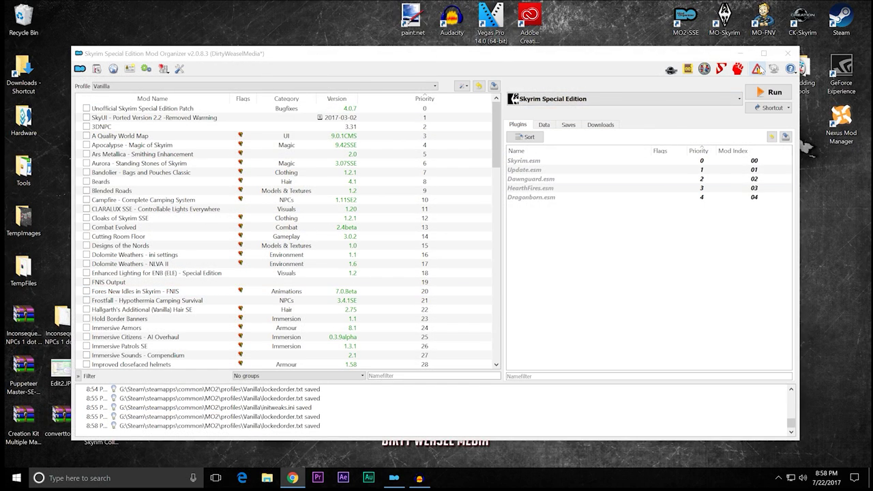
Step: Verify the 16.6 MB Update.esm is in MO2's Overwrite, then move the MO2 window aside
click(758, 69)
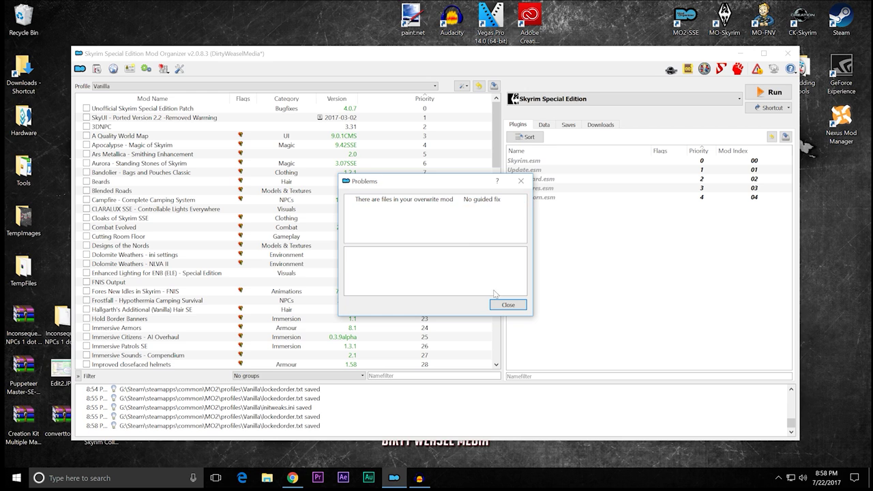
click(506, 305)
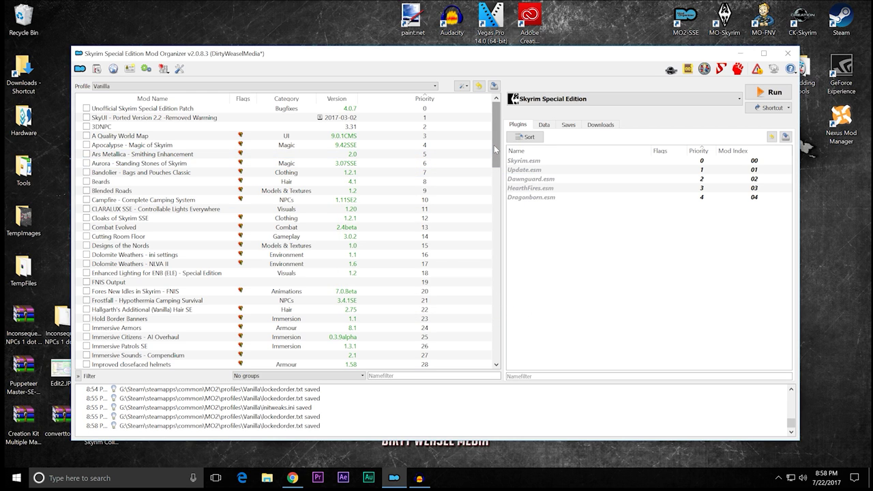
scroll(175, 355, down, 20)
double_click(175, 366)
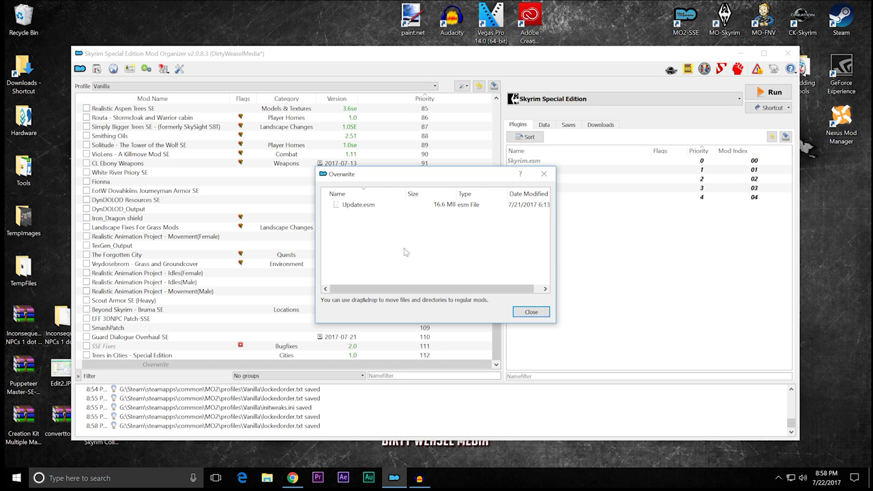
click(521, 312)
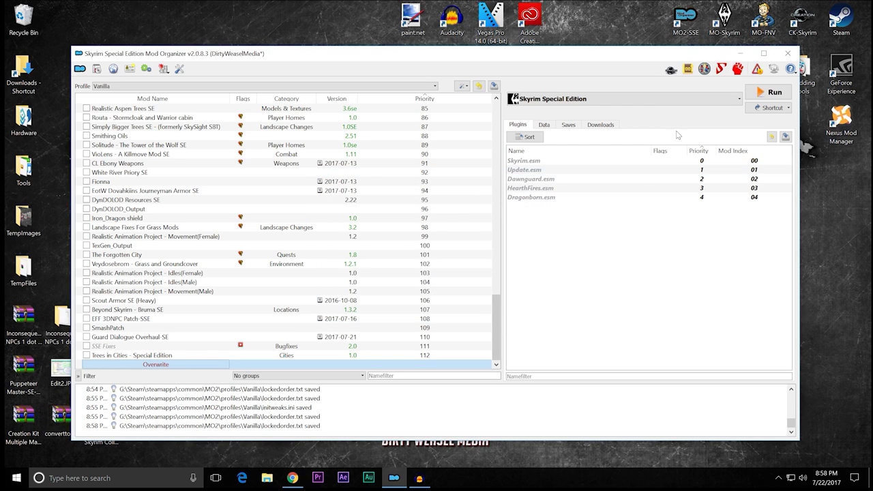
drag(630, 64, 641, 116)
Step: Open the Skyrim Special Edition Data folder from the desktop shortcut
double_click(684, 71)
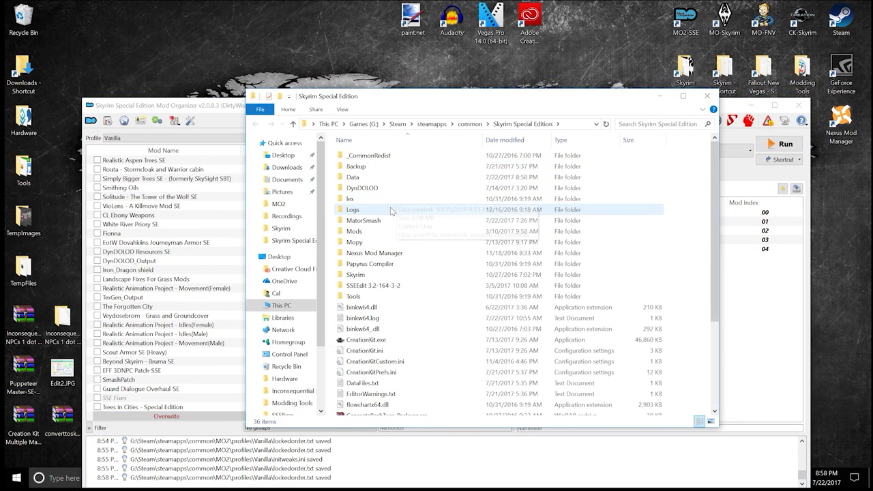
double_click(392, 179)
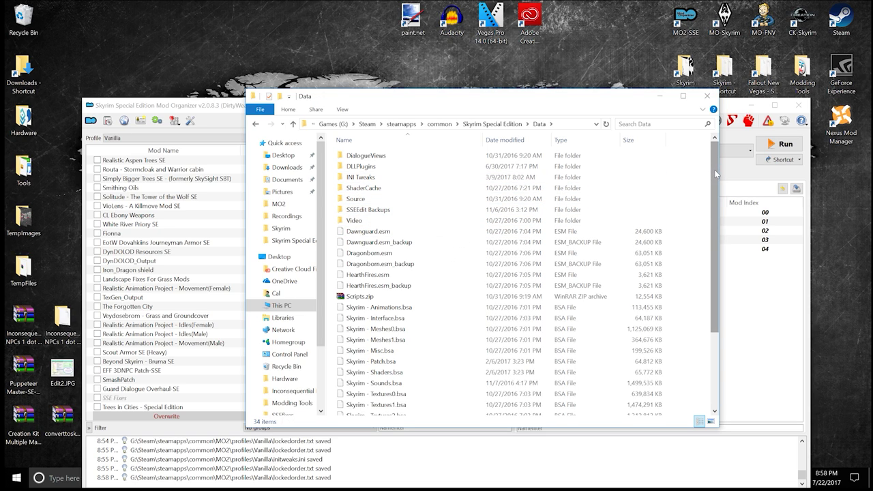
drag(715, 174, 715, 249)
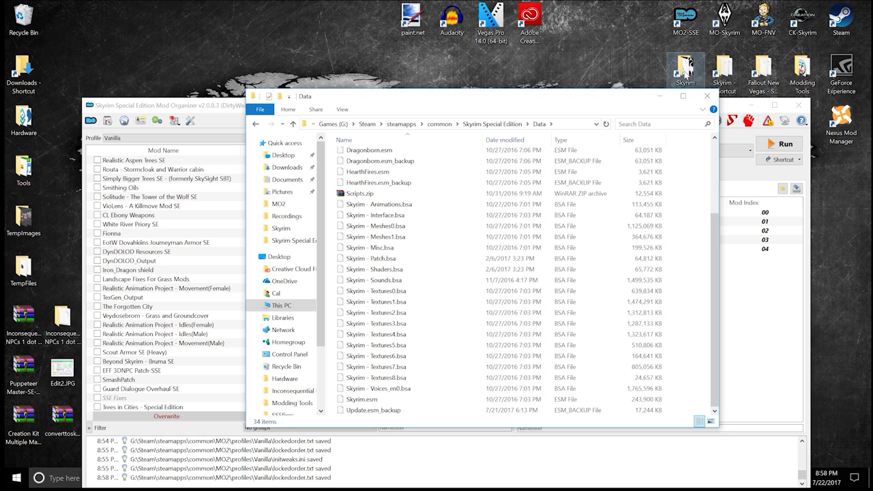
Step: Open a second window on the Steam common folder, snapped to the left half
double_click(685, 68)
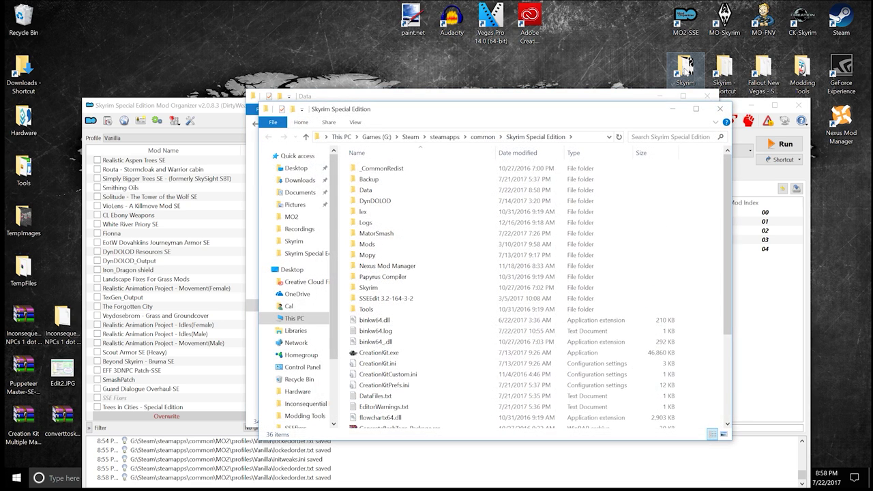
click(484, 137)
mouse_move(503, 110)
mouse_down()
mouse_move(306, 142)
mouse_move(0, 109)
mouse_up()
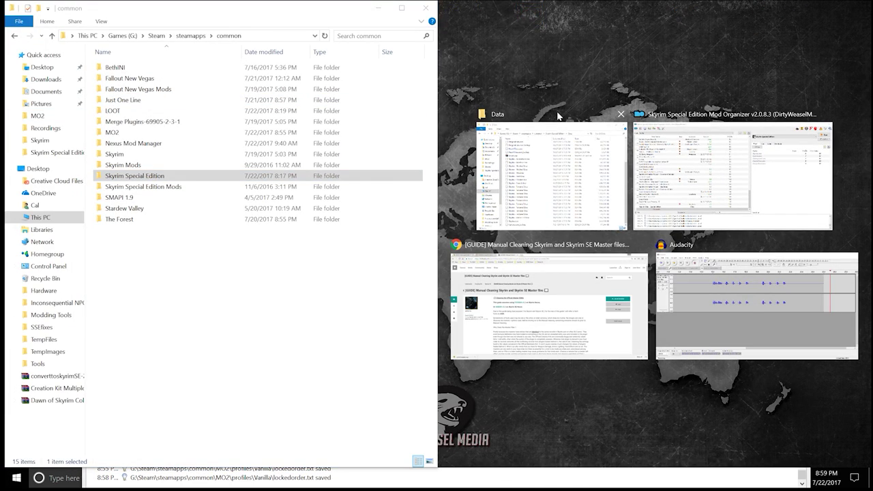
Step: Place the Data window on the right and browse the left window to MO2\overwrite
click(558, 117)
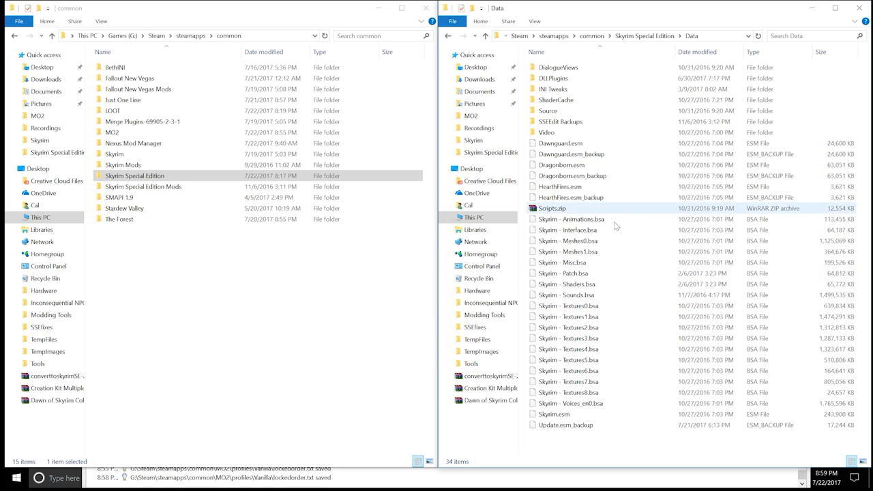
click(225, 37)
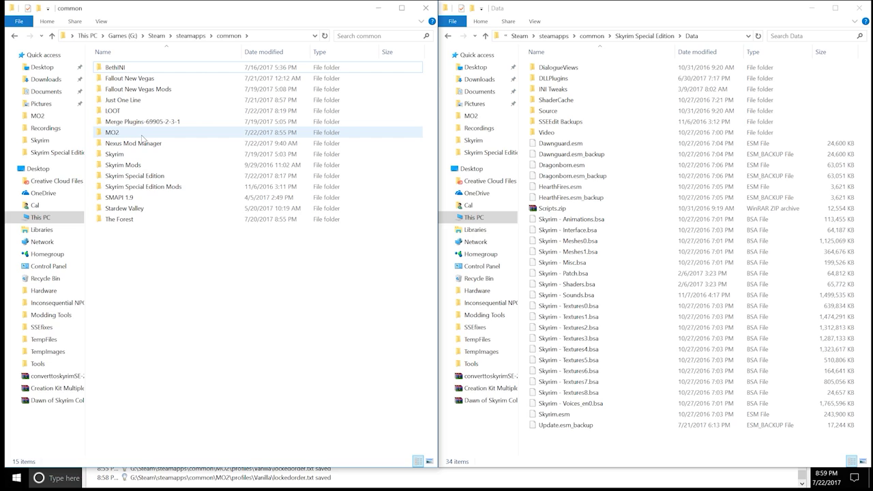
mouse_move(142, 138)
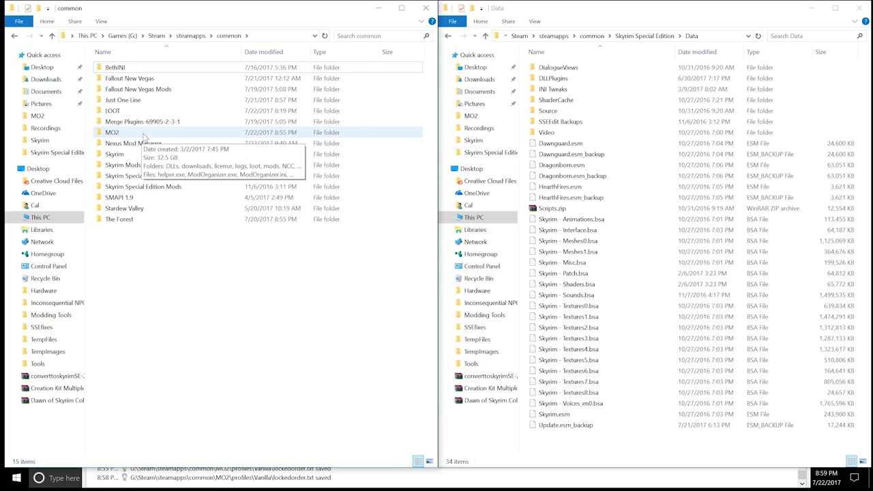
double_click(143, 134)
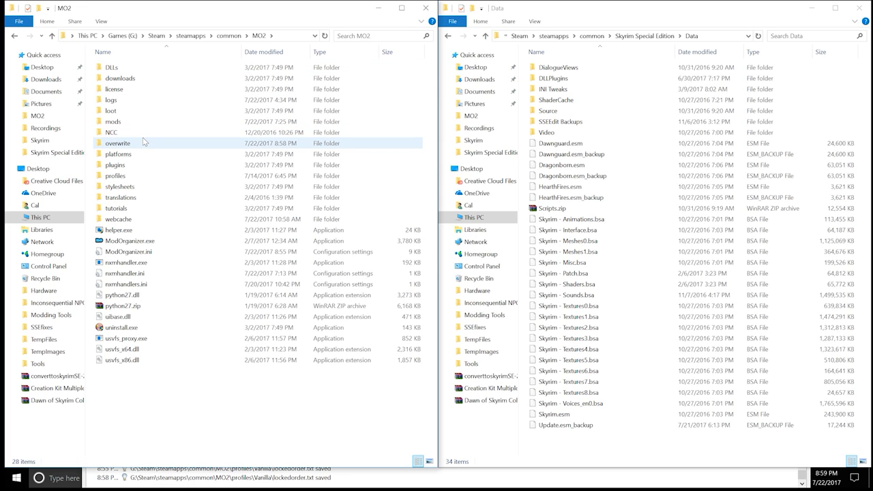
double_click(144, 142)
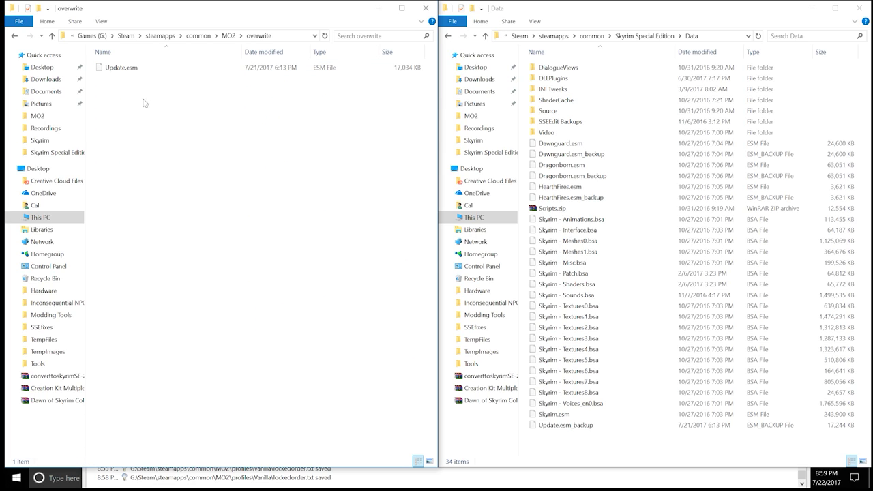
Step: Move Update.esm from the overwrite folder into the Data folder
click(136, 75)
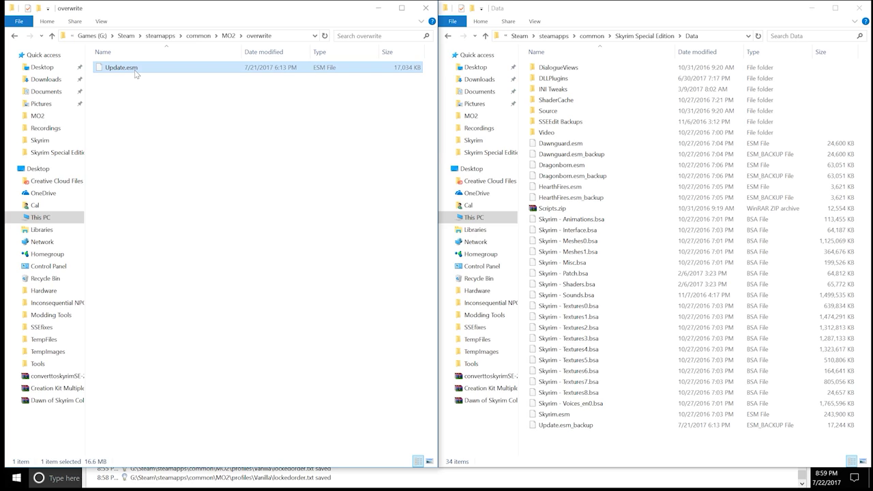
right_click(136, 73)
click(110, 88)
mouse_move(122, 71)
mouse_down()
mouse_move(148, 94)
mouse_move(144, 81)
mouse_move(244, 133)
mouse_move(733, 123)
mouse_move(841, 103)
mouse_move(859, 111)
mouse_move(856, 163)
mouse_move(815, 196)
mouse_move(778, 197)
mouse_move(828, 184)
mouse_move(862, 195)
mouse_up()
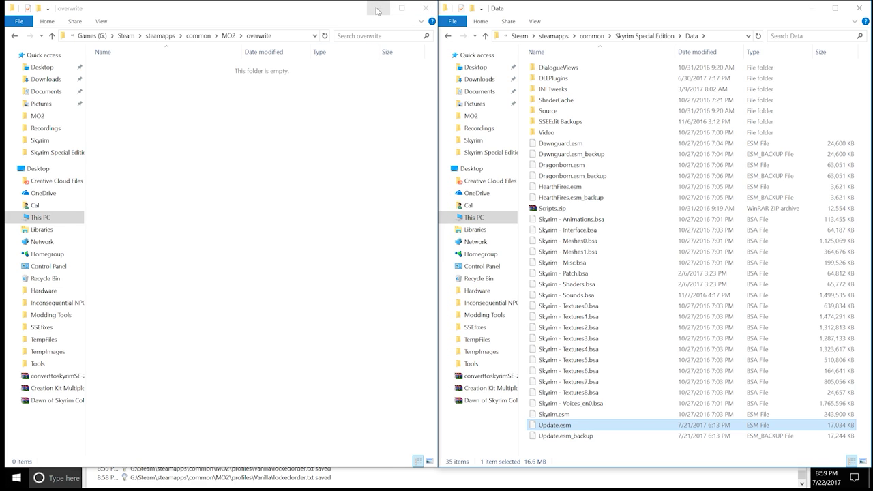
Step: Close the Explorer windows and confirm MO2's Overwrite is now empty
click(379, 8)
click(811, 10)
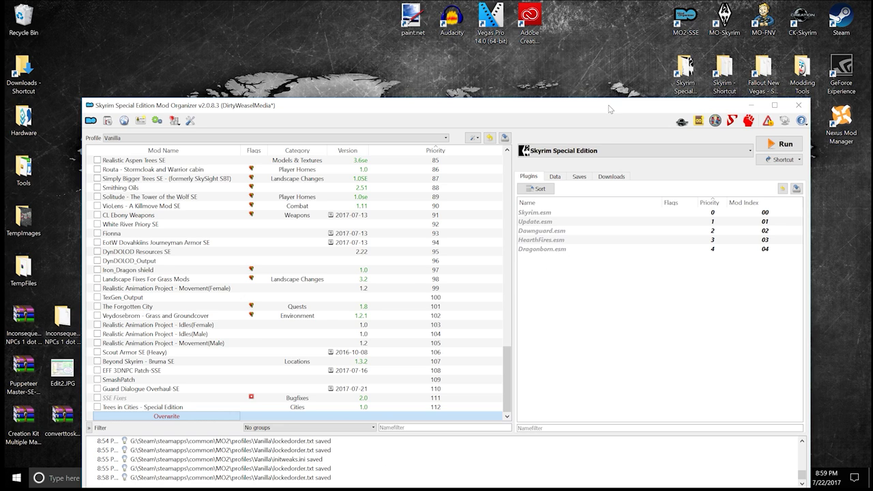
double_click(228, 416)
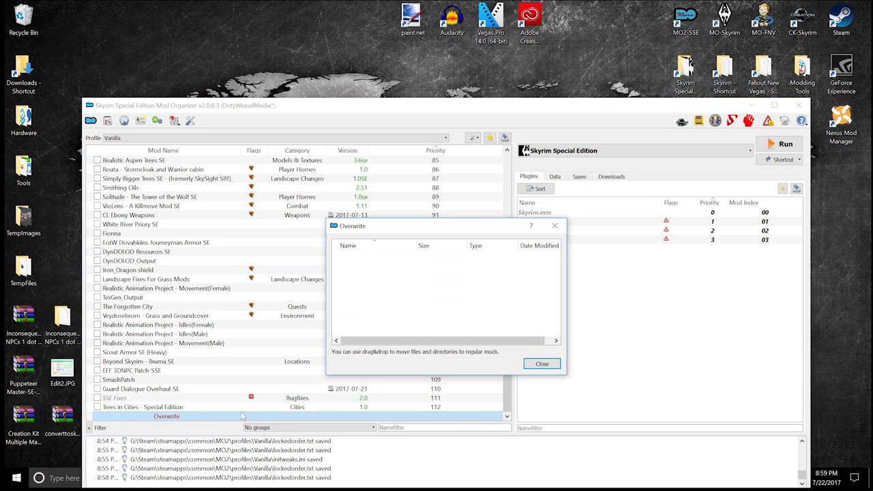
click(539, 365)
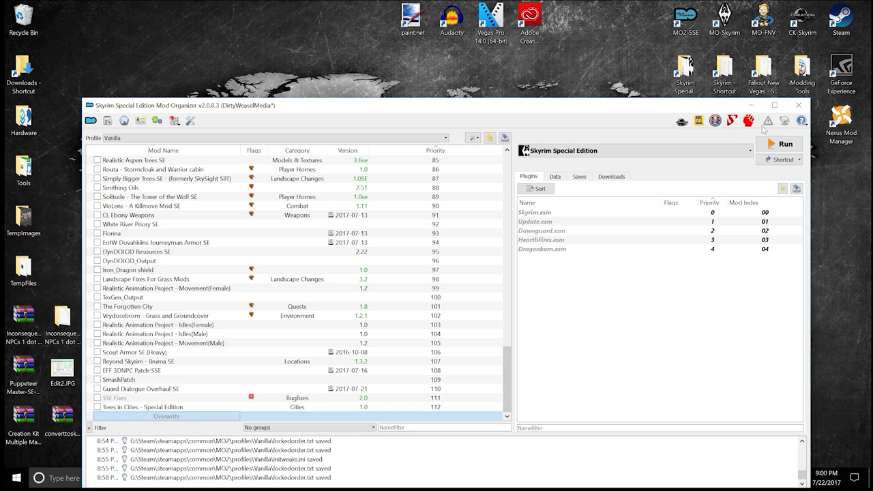
Step: Decline the crash diagnostic file and relaunch Mod Organizer 2 with the Portable instance
click(699, 122)
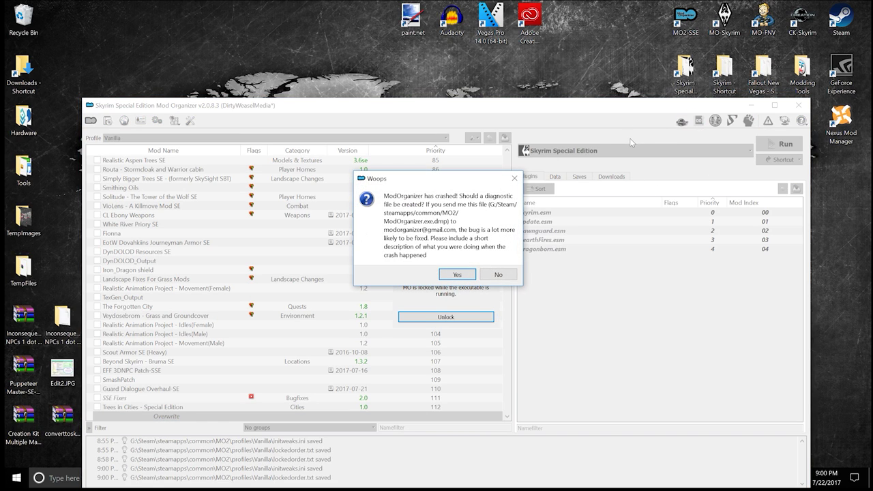
click(508, 273)
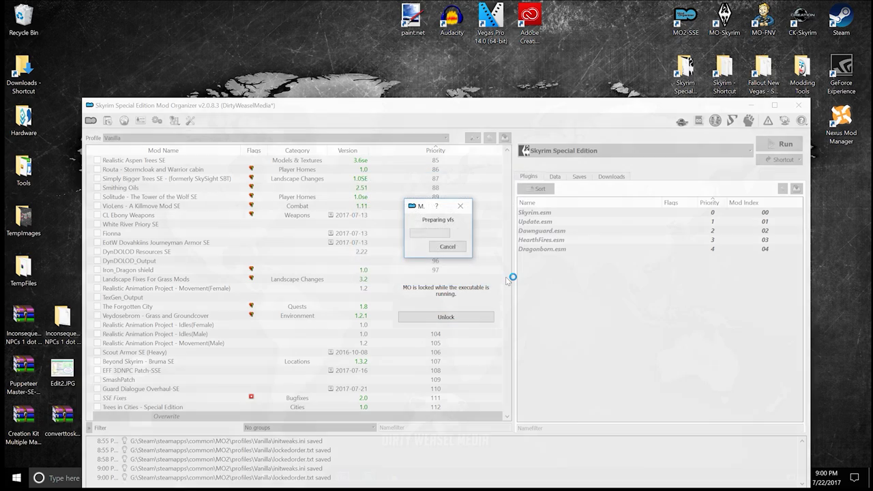
double_click(690, 20)
click(440, 272)
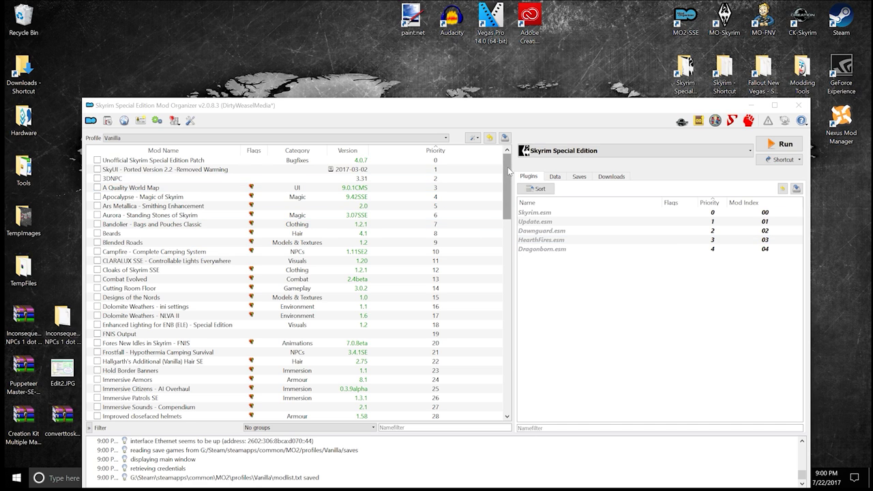
Step: Confirm the Overwrite folder is now empty after the restart
scroll(488, 377, down, 20)
scroll(489, 368, up, 20)
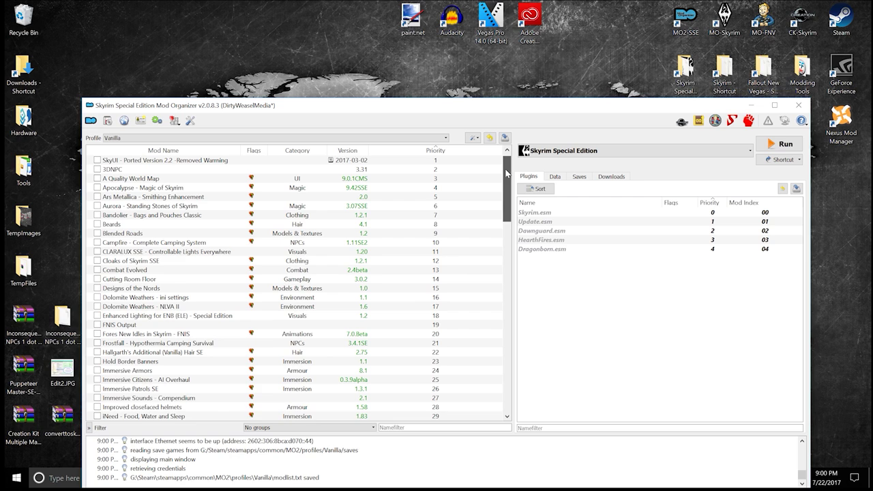
scroll(240, 409, down, 20)
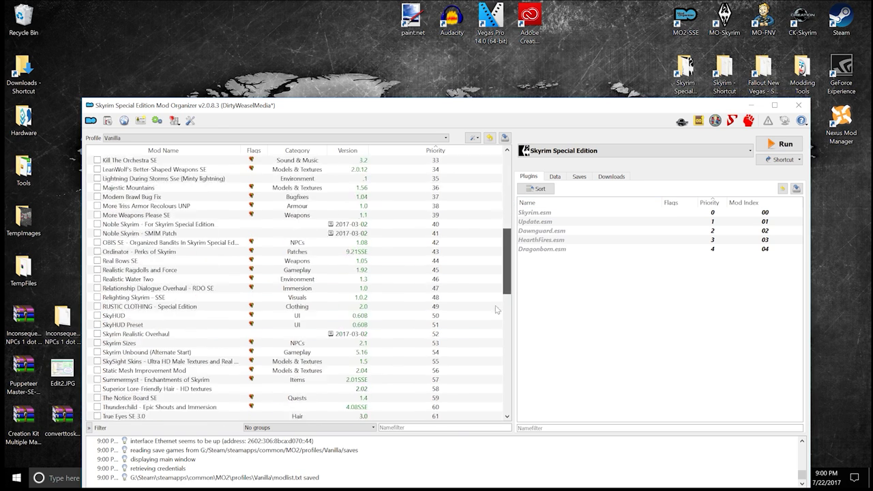
double_click(231, 413)
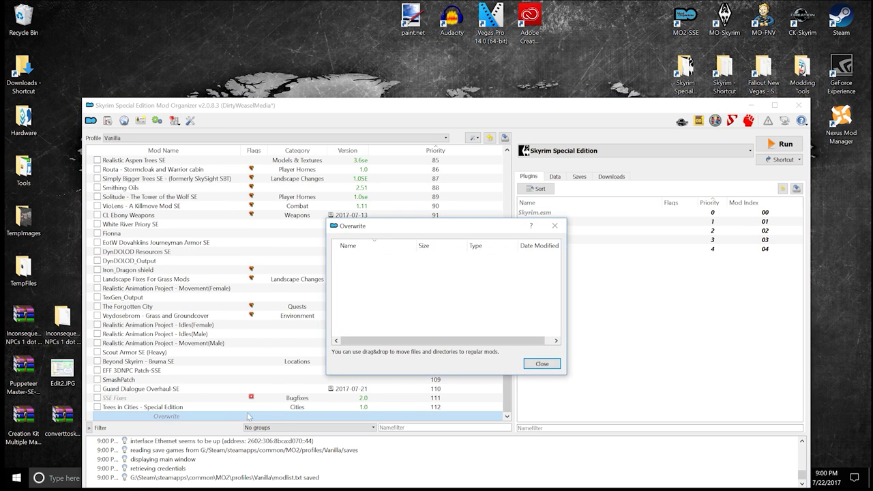
click(542, 366)
drag(503, 383, 504, 190)
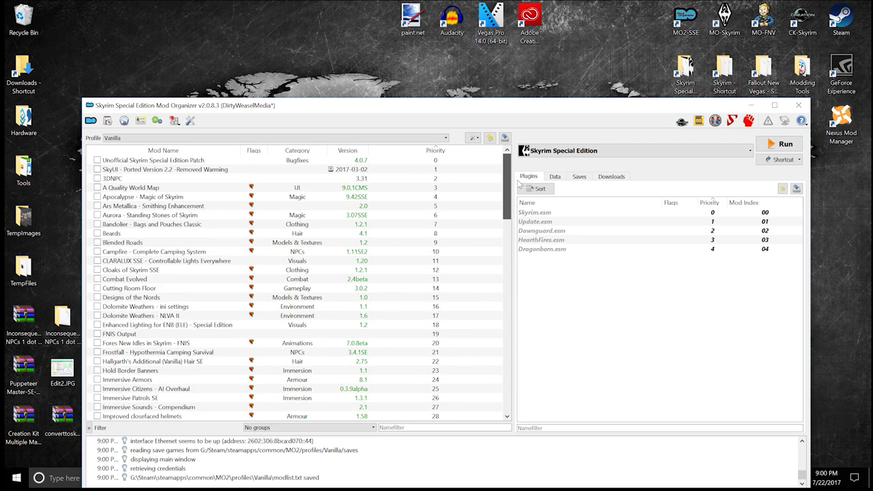
click(699, 121)
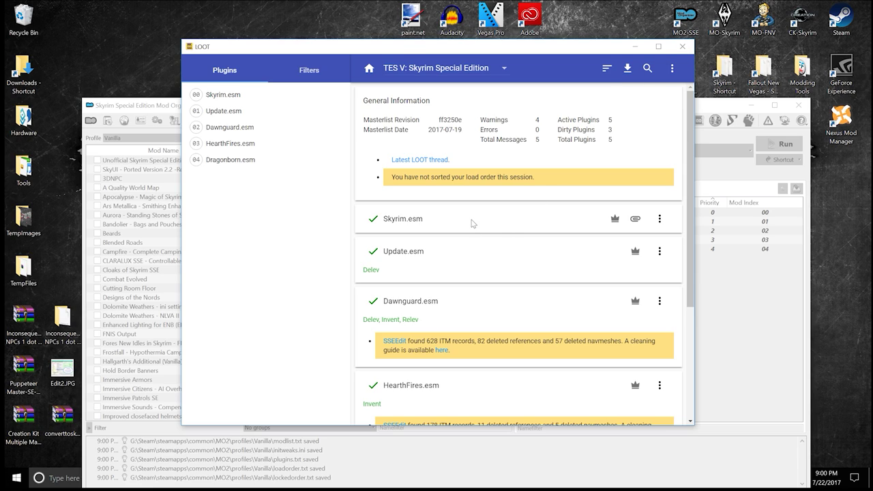
drag(687, 163, 687, 201)
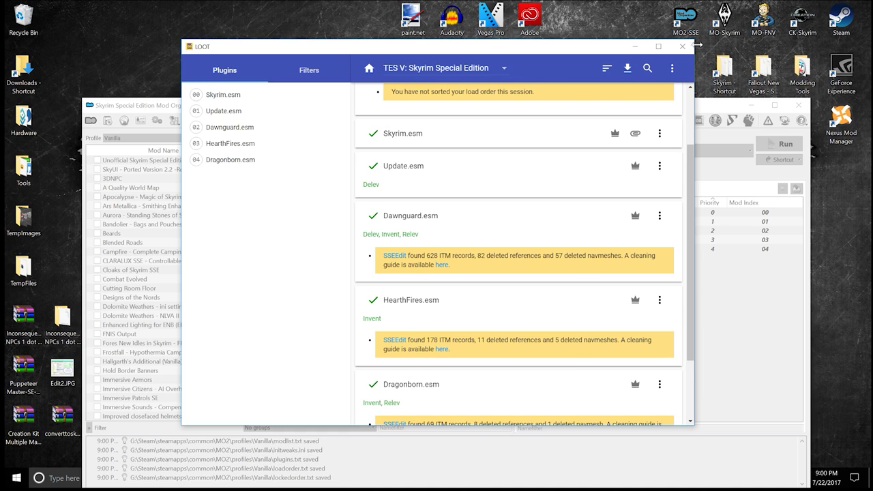
click(682, 48)
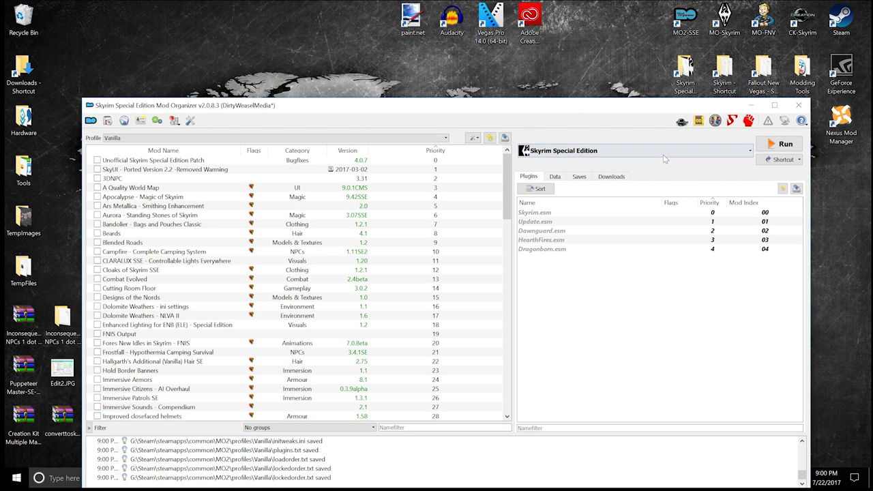
Step: Launch SSEEdit, load Dawnguard.esm with its masters, and apply the cleaning filter to it
click(713, 122)
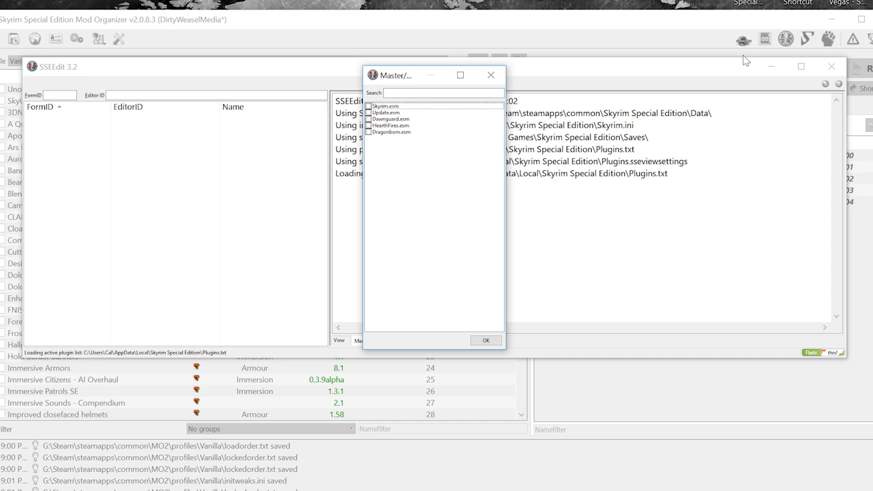
double_click(405, 120)
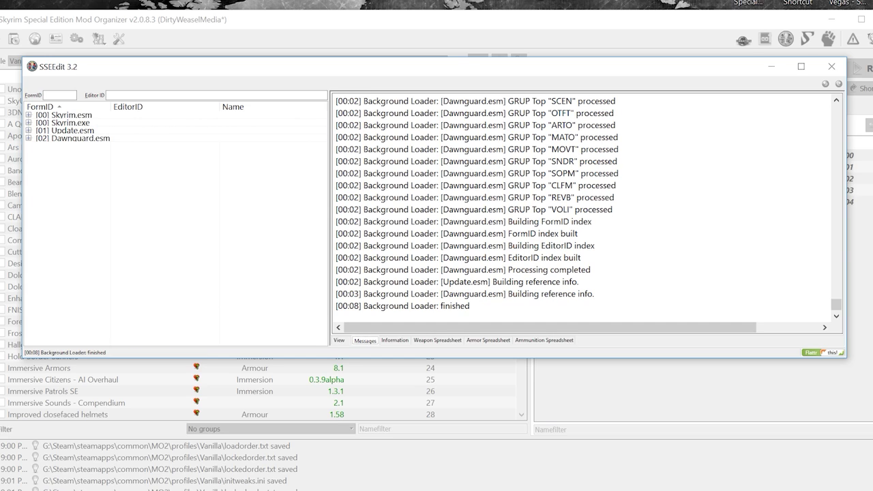
click(68, 140)
right_click(69, 142)
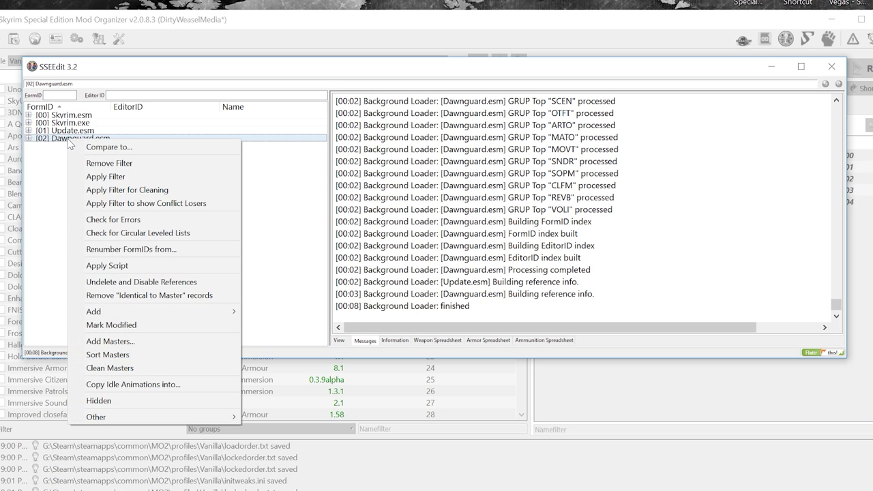
click(100, 189)
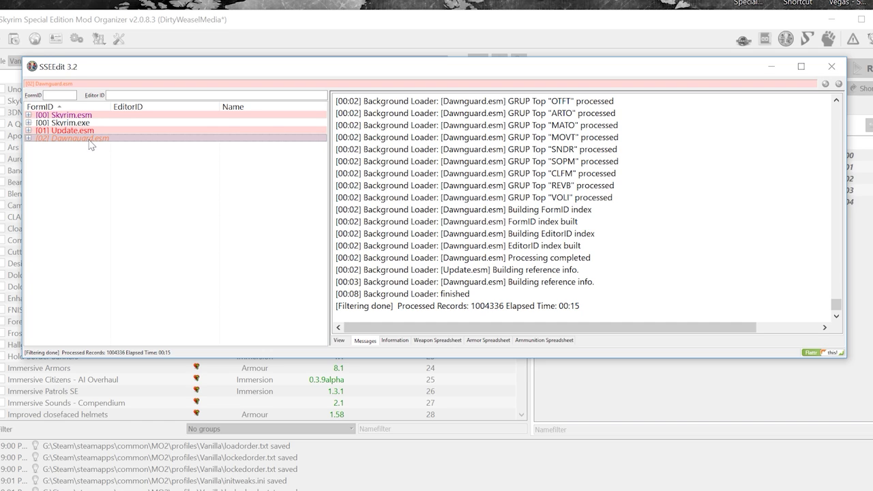
Step: Remove 628 identical-to-master records, undelete 82 references, and save Dawnguard.esm on closing SSEEdit
right_click(91, 142)
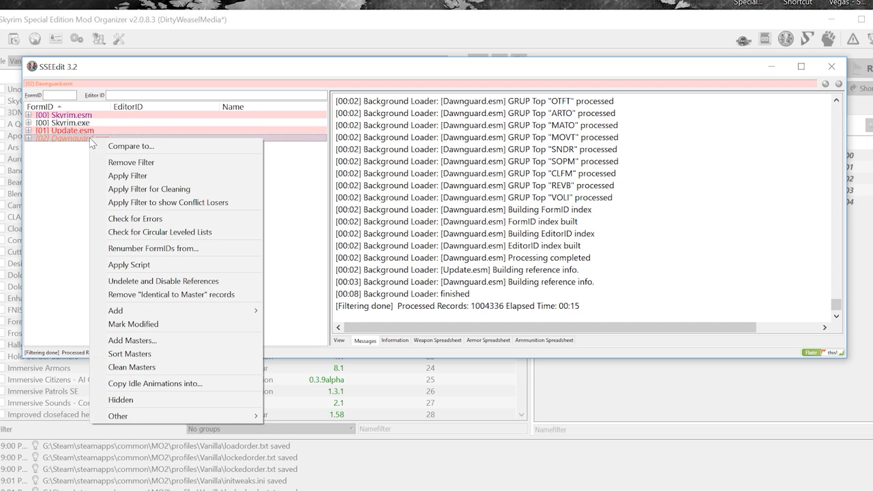
click(106, 295)
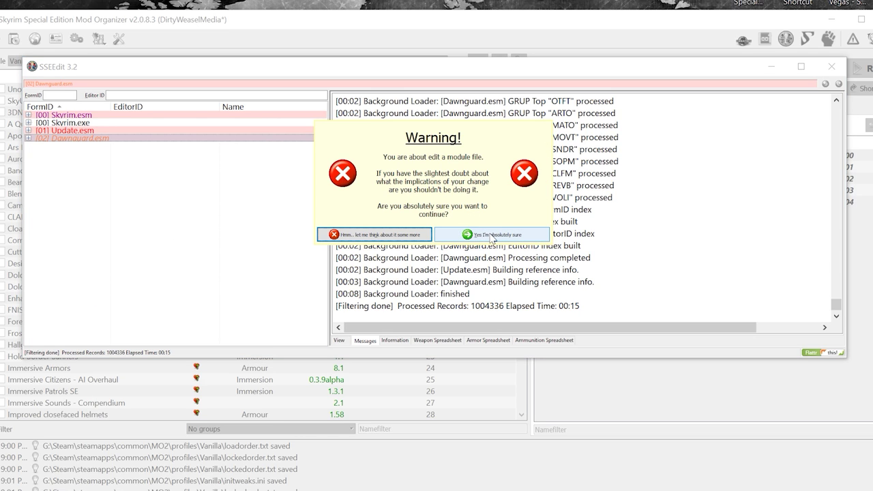
click(491, 235)
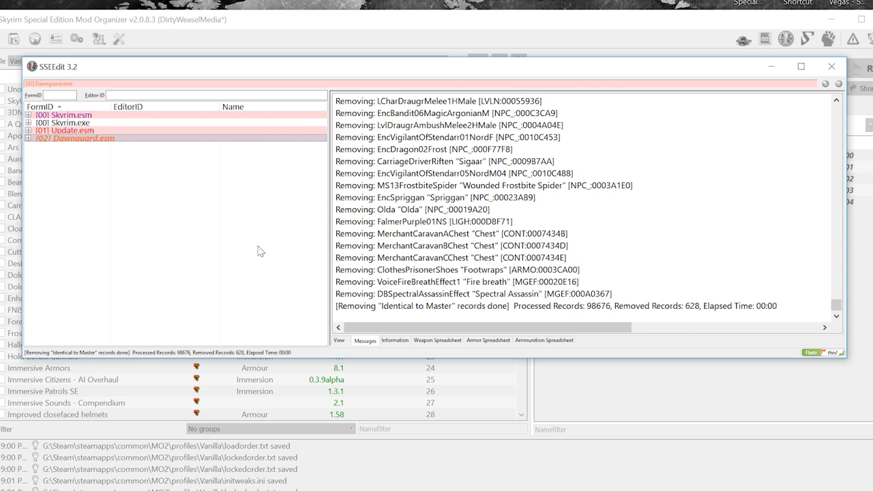
right_click(139, 139)
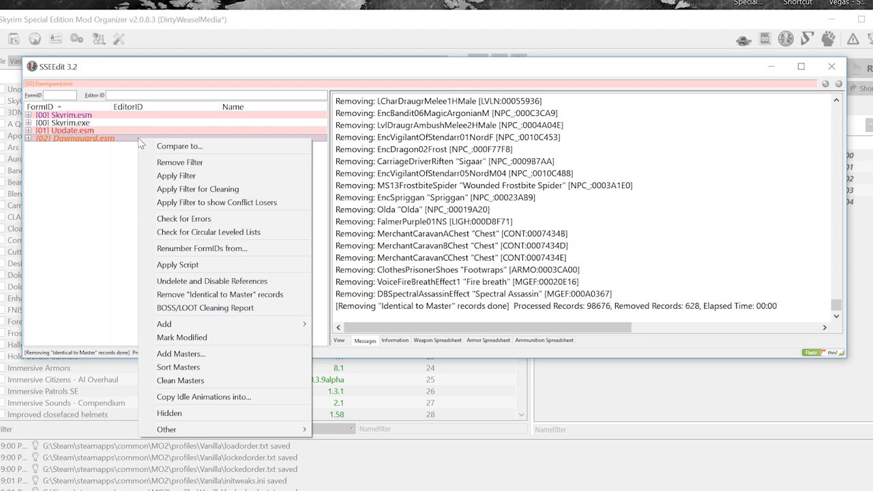
click(151, 282)
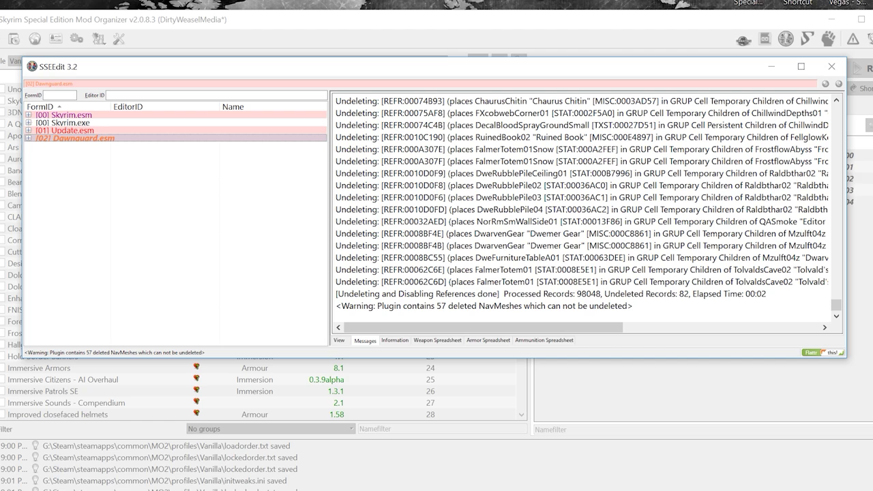
click(831, 67)
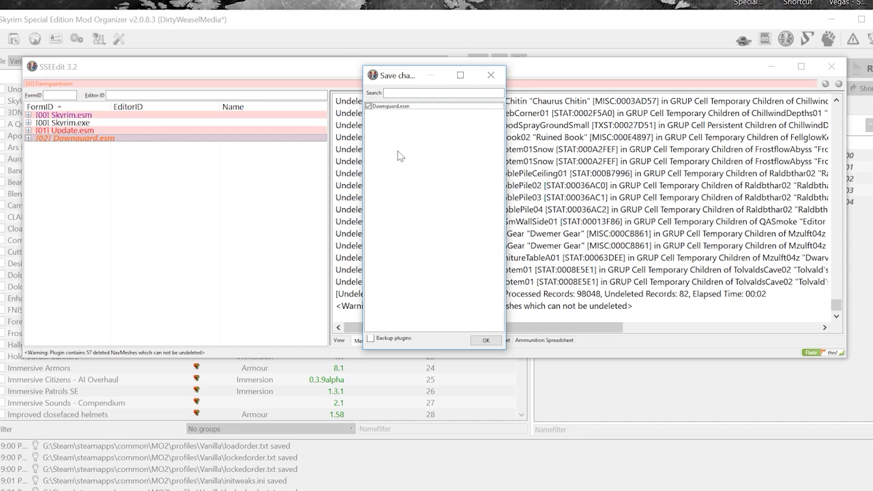
click(485, 341)
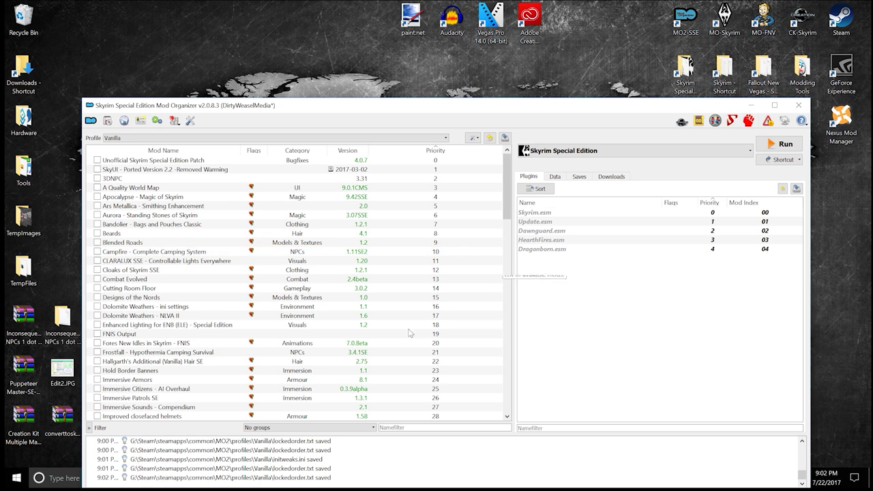
Step: Verify Dawnguard.esm appears in the Overwrite folder, then close Mod Organizer 2
scroll(333, 349, down, 5)
scroll(333, 349, down, 20)
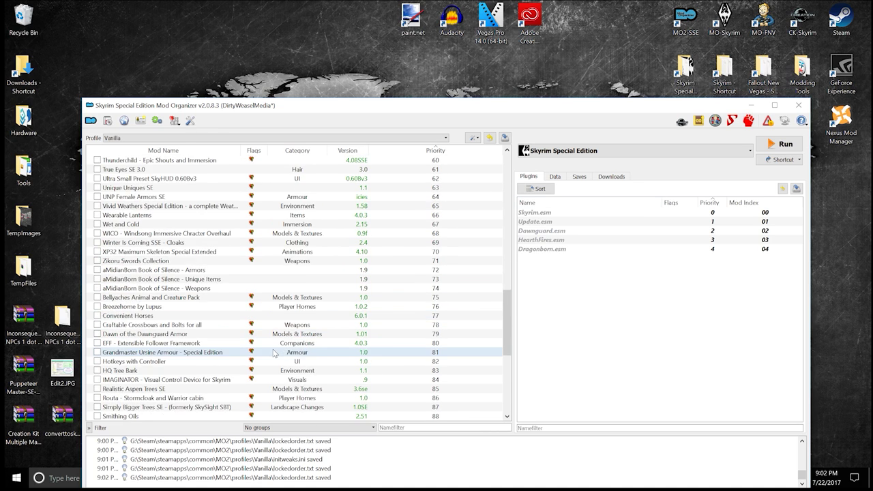
scroll(268, 352, down, 1)
double_click(189, 417)
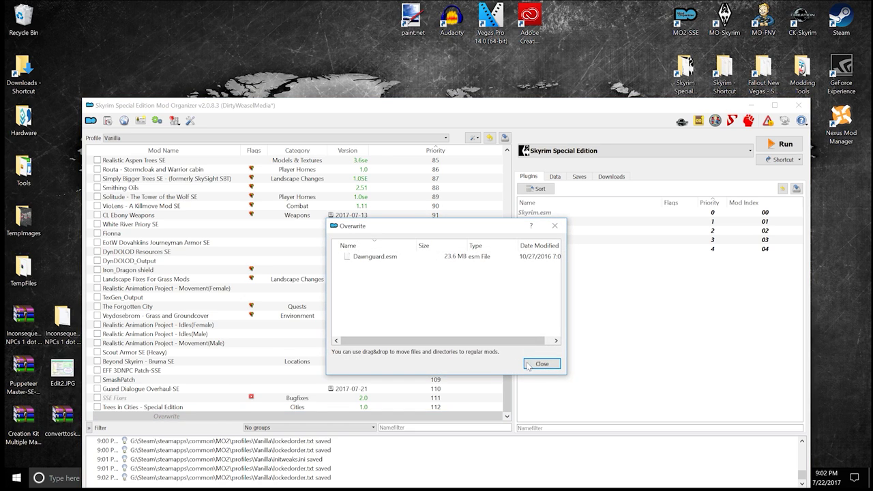
click(539, 363)
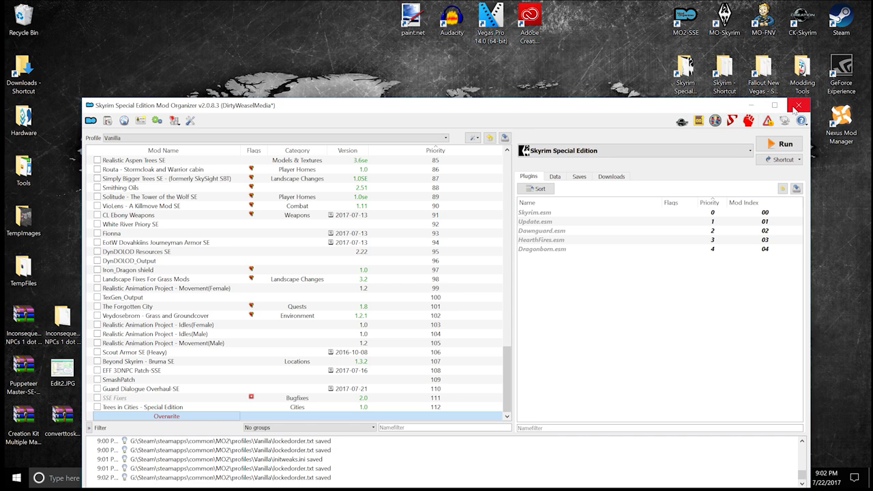
click(798, 107)
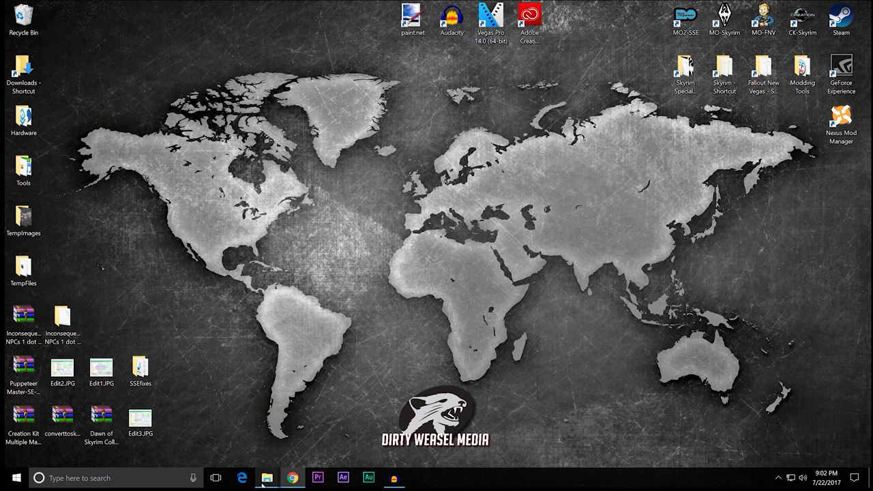
Step: Move Dawnguard.esm from MO2's overwrite folder into the Skyrim SE Data folder, then minimize both windows
mouse_move(263, 485)
click(238, 433)
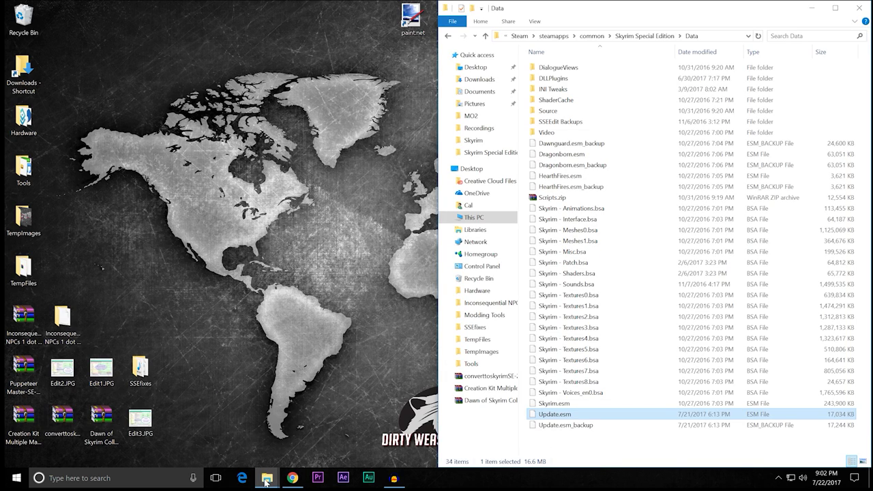
click(304, 402)
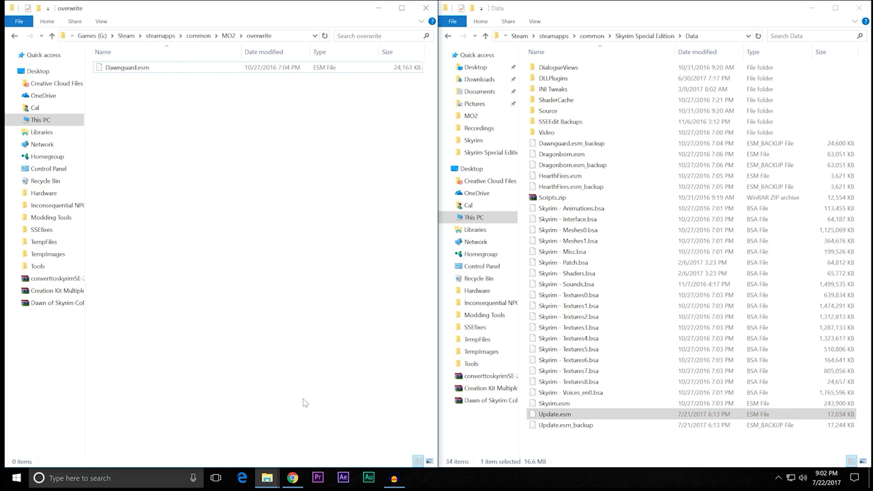
click(152, 68)
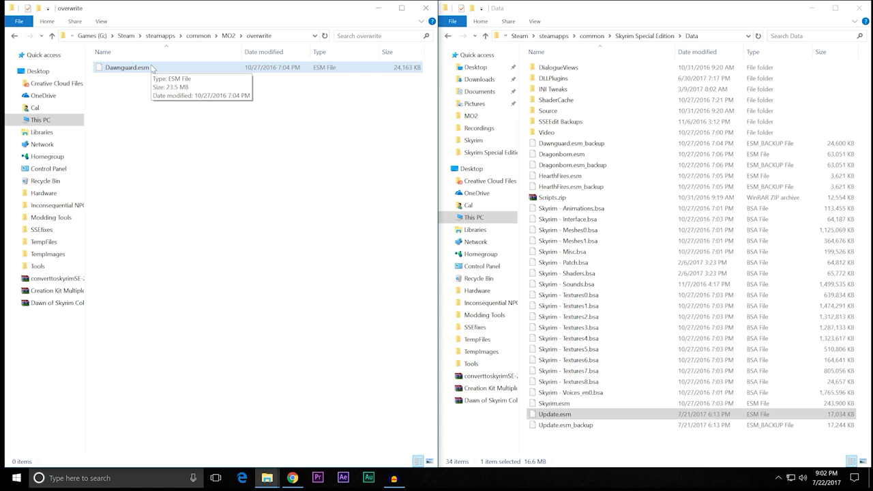
click(173, 113)
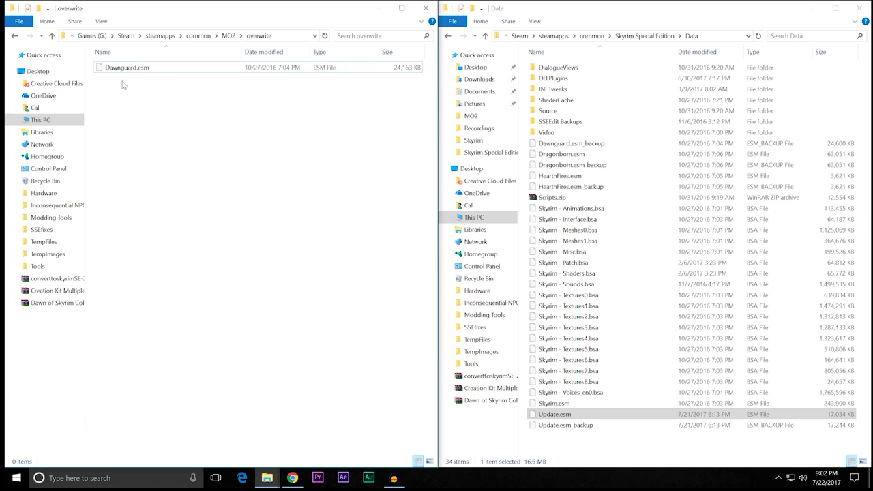
mouse_move(115, 71)
mouse_down()
mouse_move(332, 158)
mouse_move(646, 192)
mouse_up()
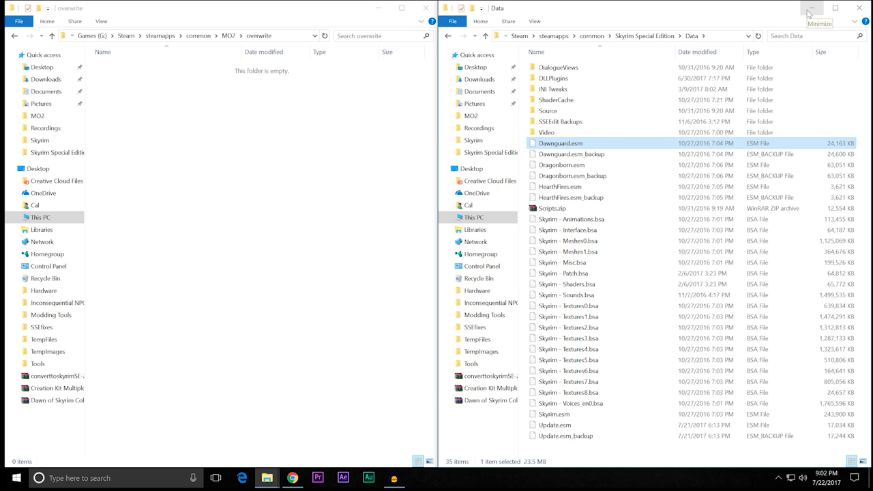
click(810, 9)
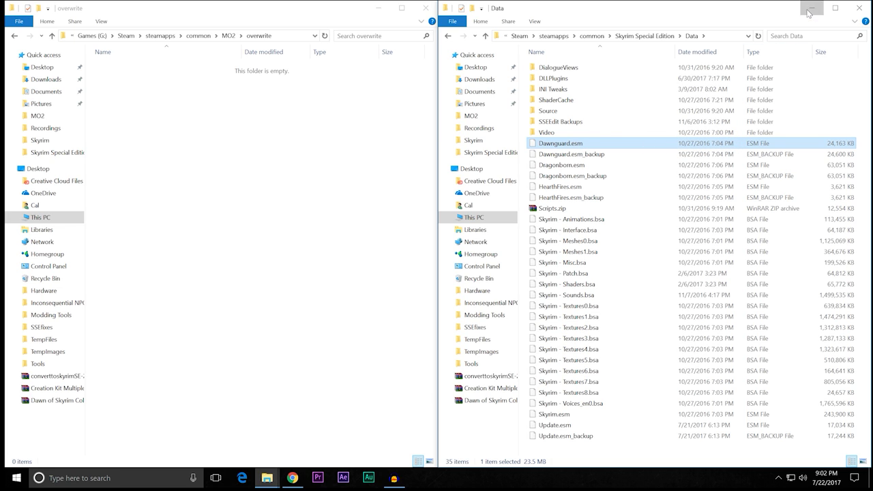
click(378, 9)
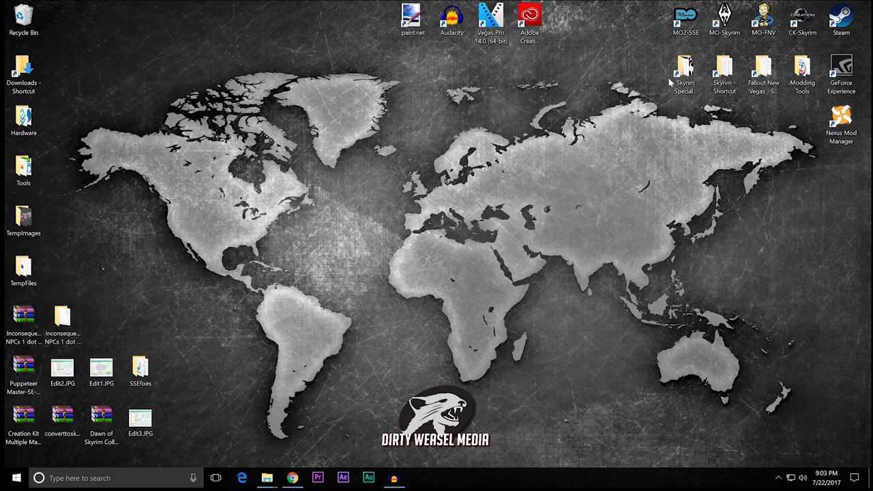
Step: Relaunch MO2-SSE, load Dawnguard.esm with its masters in SSEEdit, and apply the cleaning filter
double_click(684, 22)
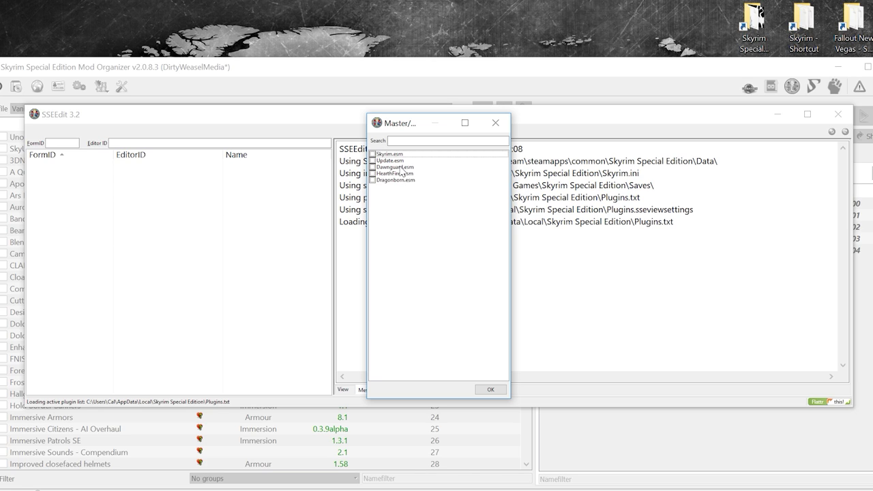
double_click(400, 168)
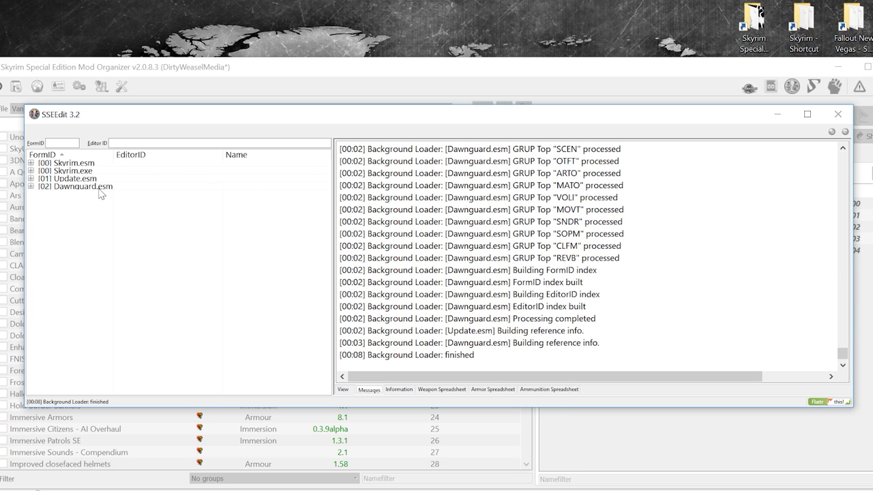
click(100, 187)
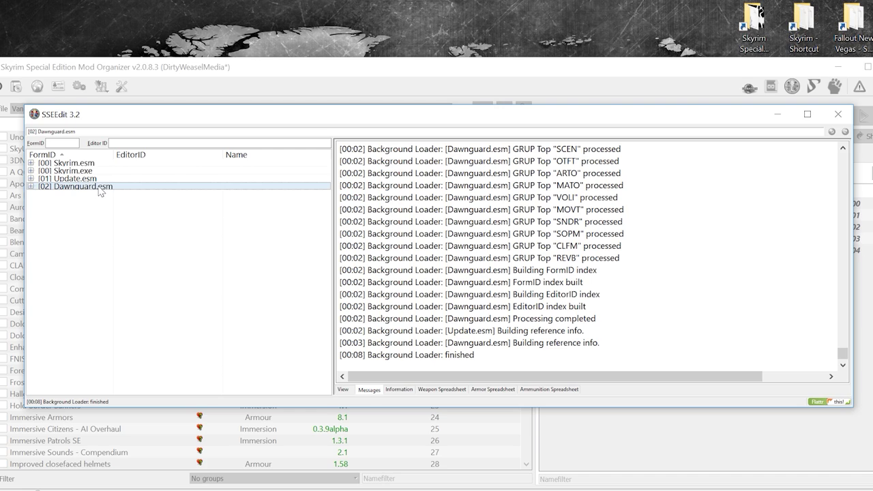
right_click(100, 191)
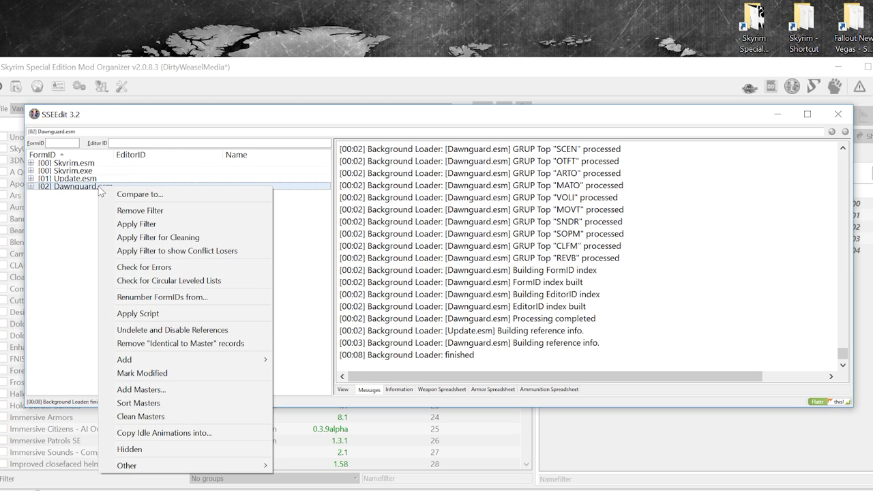
click(113, 238)
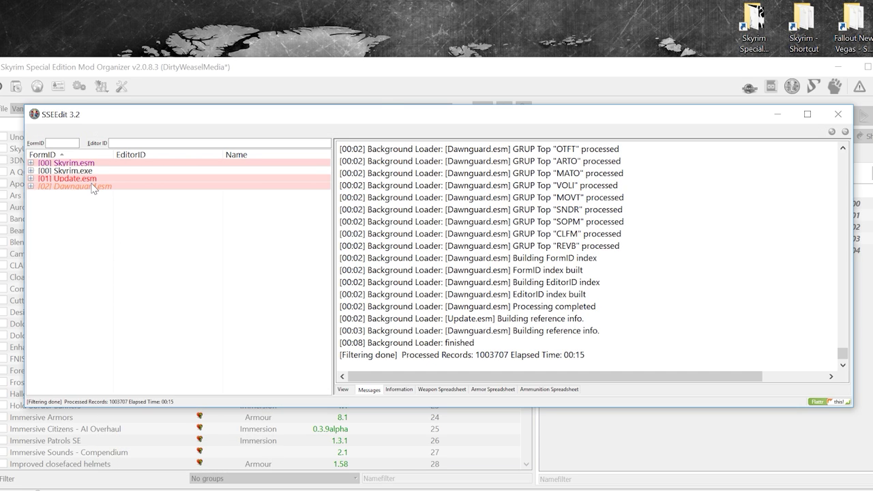
Step: Remove identical-to-master records, undelete references in Dawnguard.esm, then save it without a backup
right_click(93, 188)
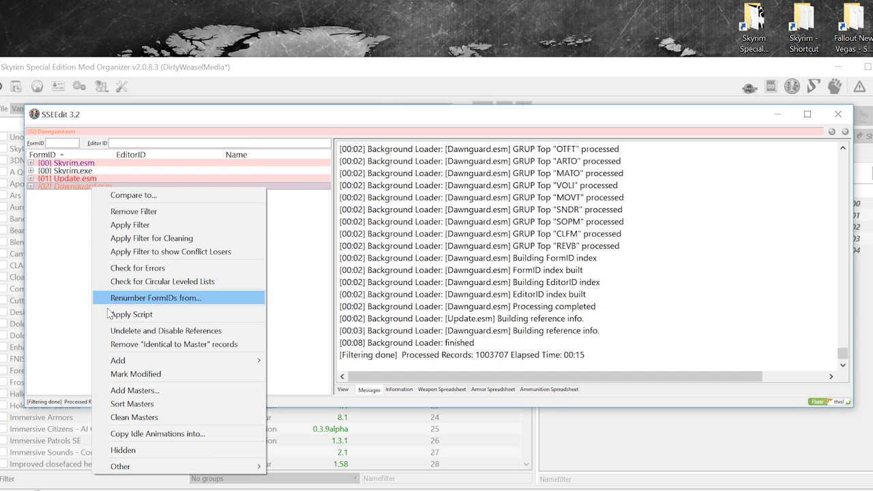
click(118, 345)
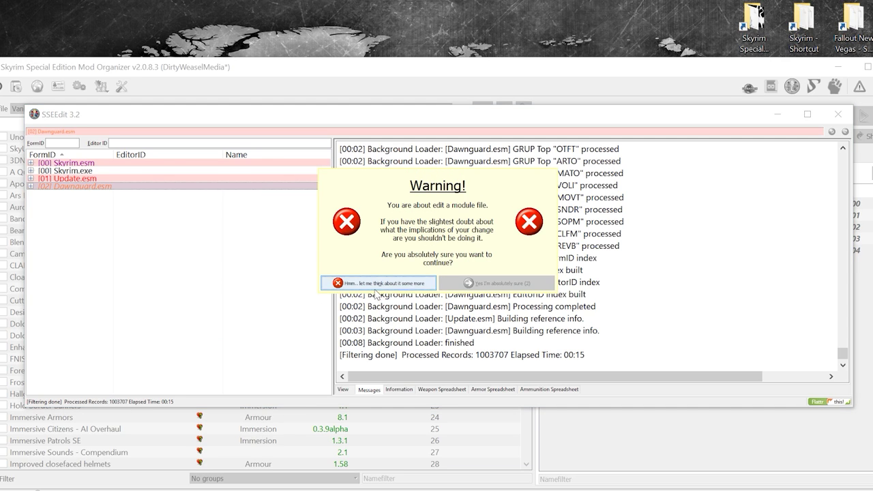
click(479, 283)
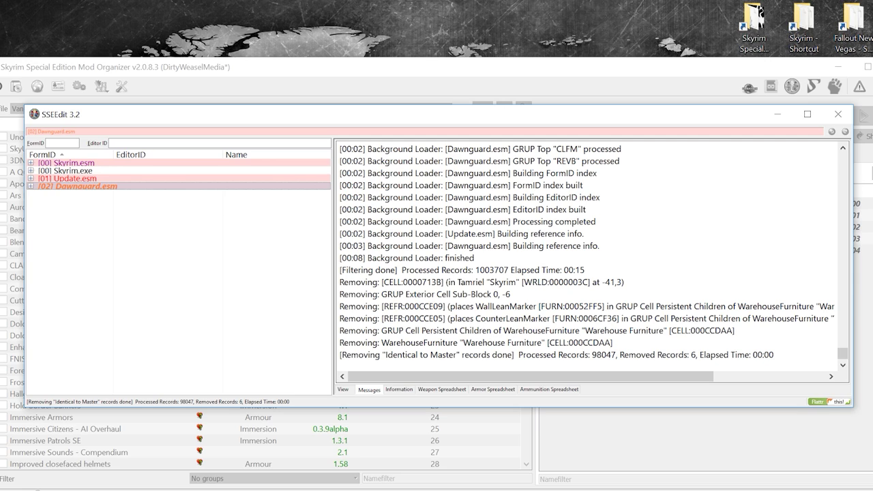
right_click(120, 186)
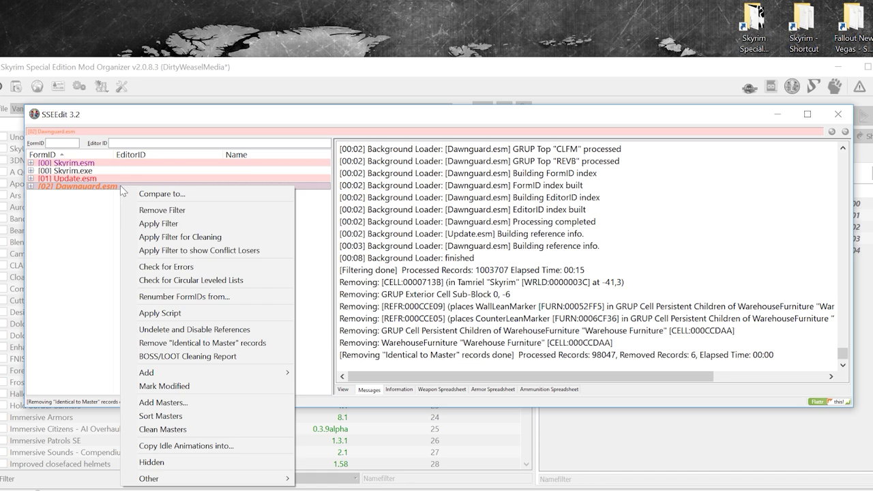
click(145, 330)
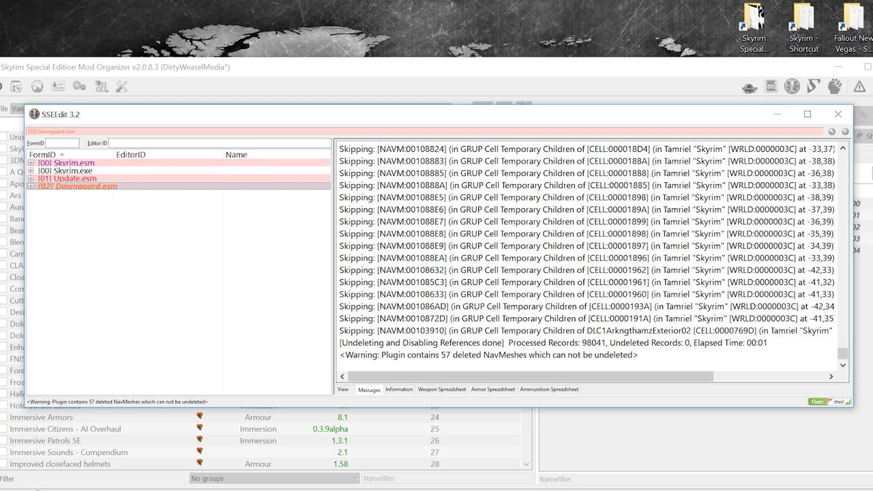
click(833, 118)
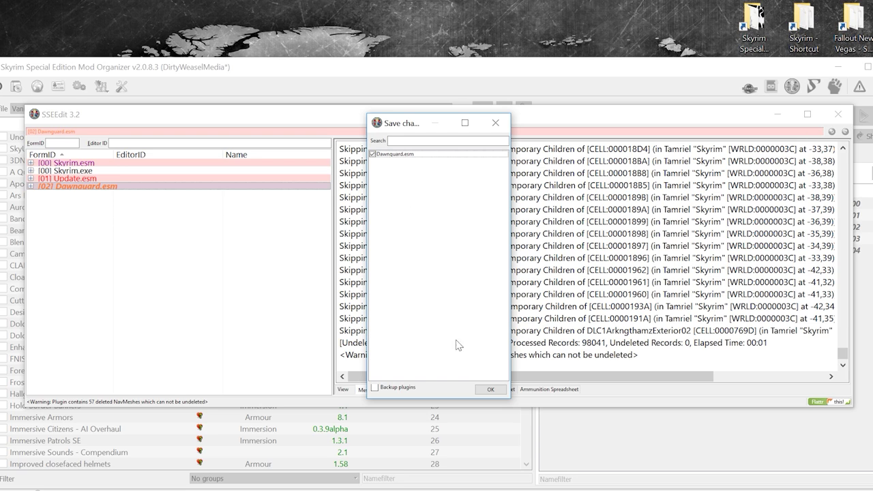
click(486, 391)
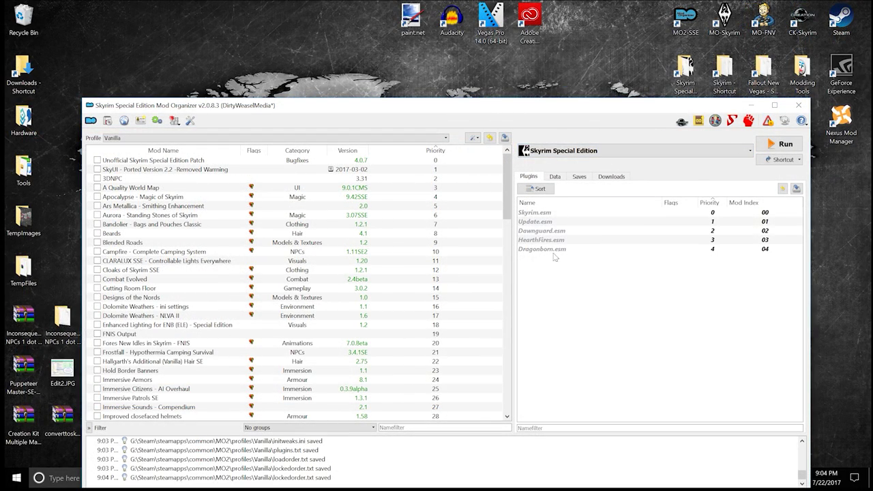
Step: Check the Overwrite contents, then exit Mod Organizer 2, declining the crash diagnostic file
drag(507, 198, 506, 390)
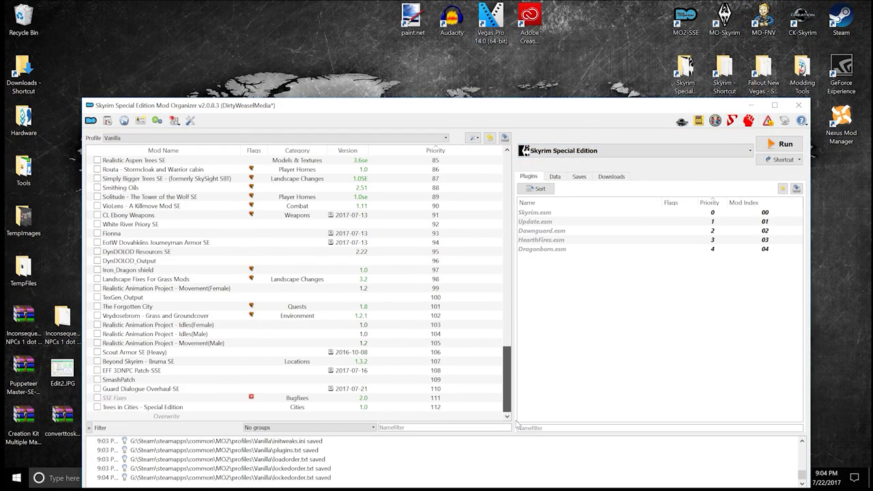
click(222, 417)
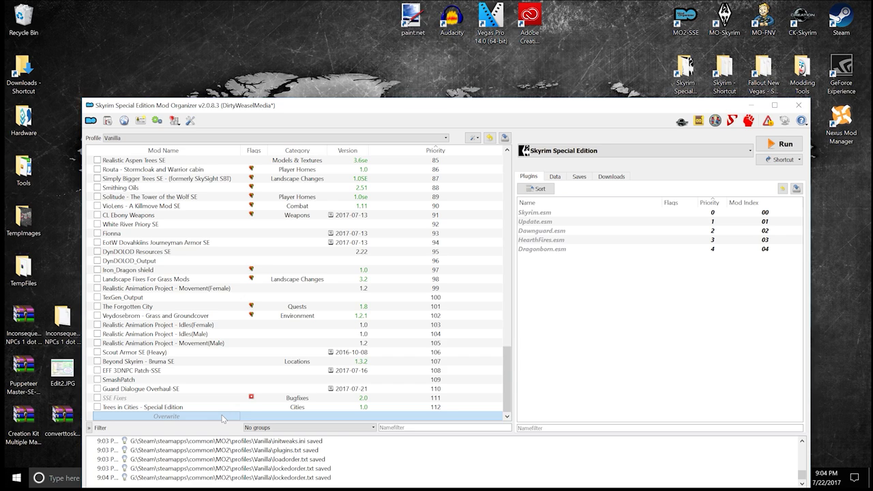
double_click(221, 417)
click(541, 362)
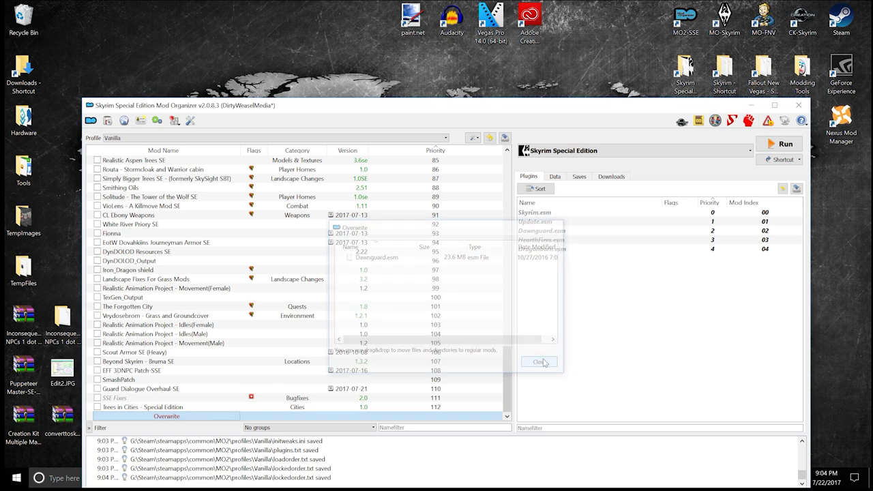
click(799, 106)
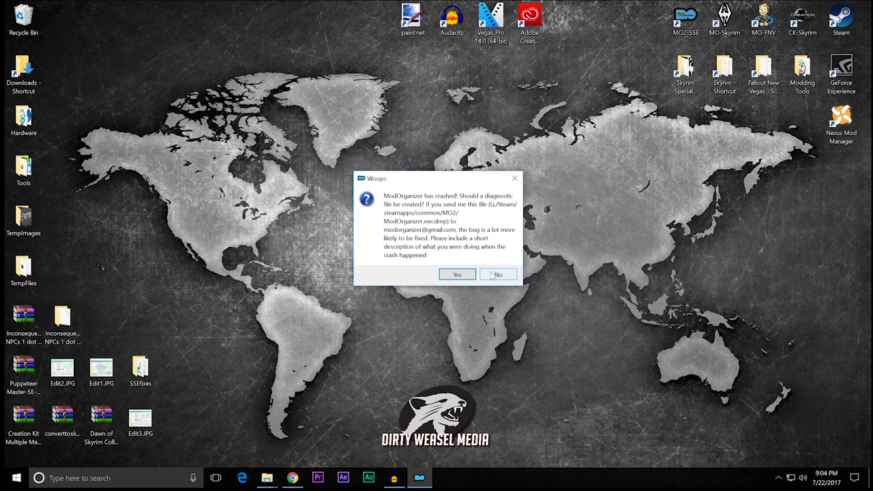
click(491, 277)
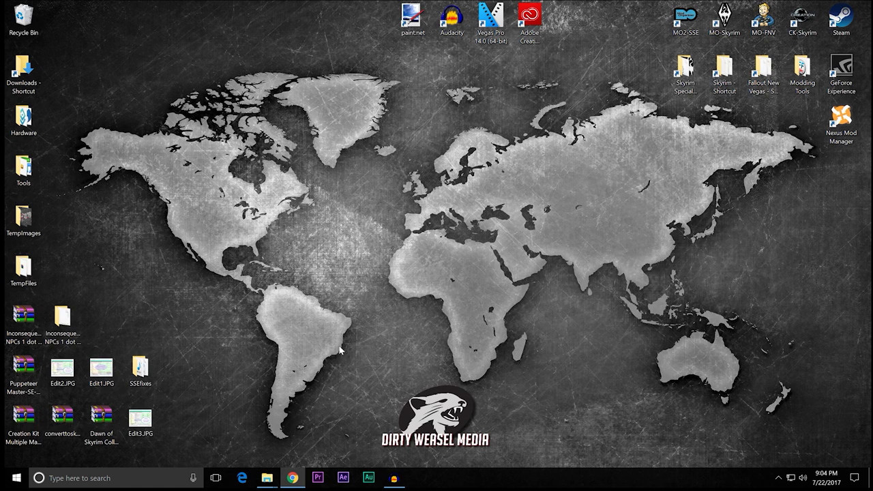
Step: Move the re-cleaned Dawnguard.esm from overwrite into the Data folder and minimize both Explorer windows
mouse_move(268, 479)
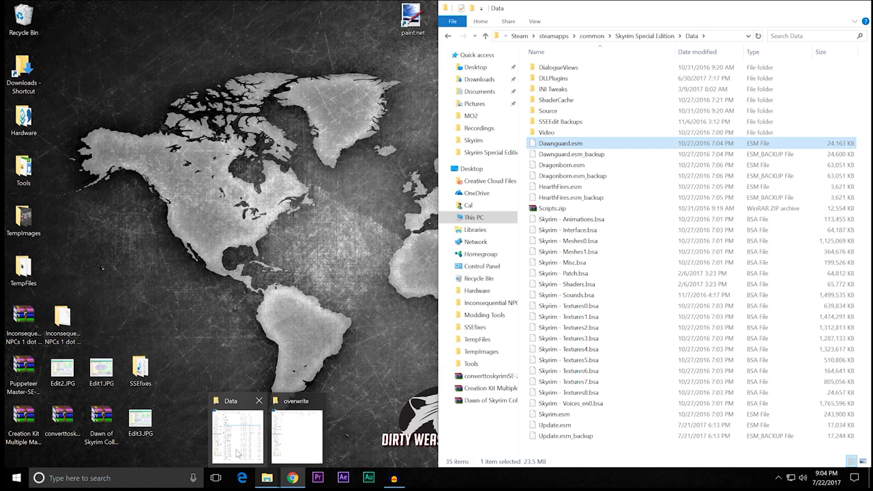
click(302, 399)
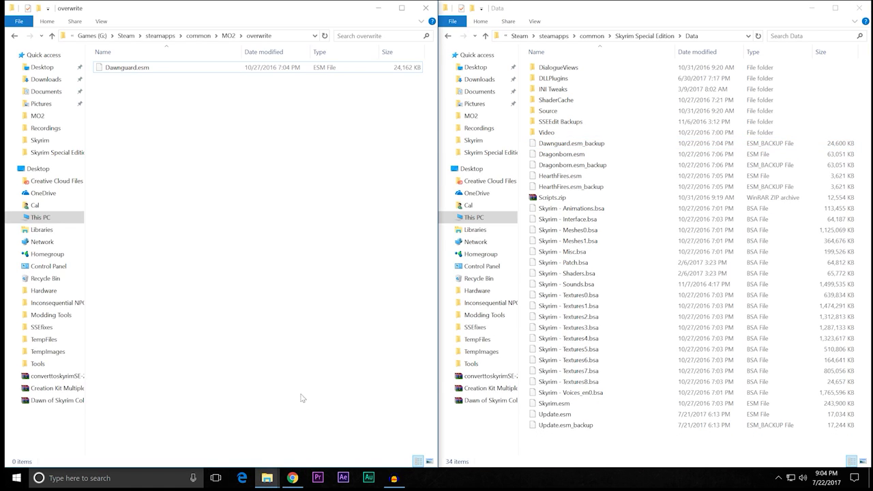
click(131, 70)
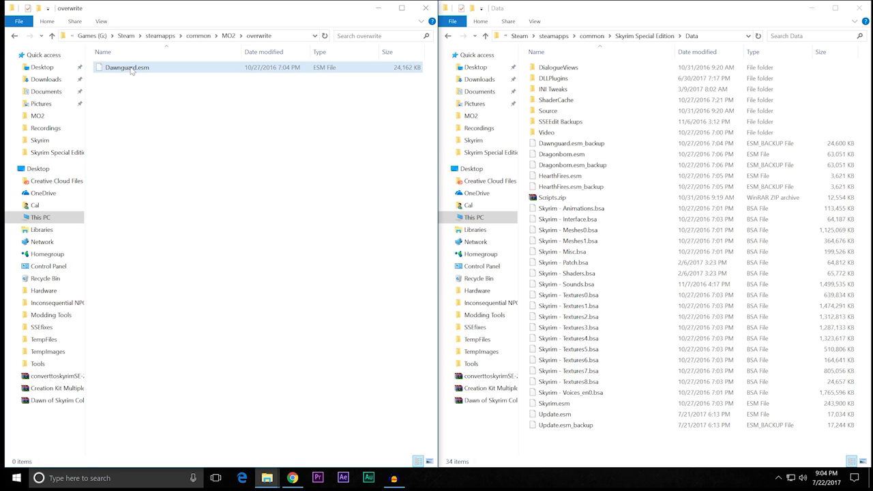
mouse_move(131, 71)
mouse_down()
mouse_move(477, 174)
mouse_move(827, 150)
mouse_move(835, 124)
mouse_up()
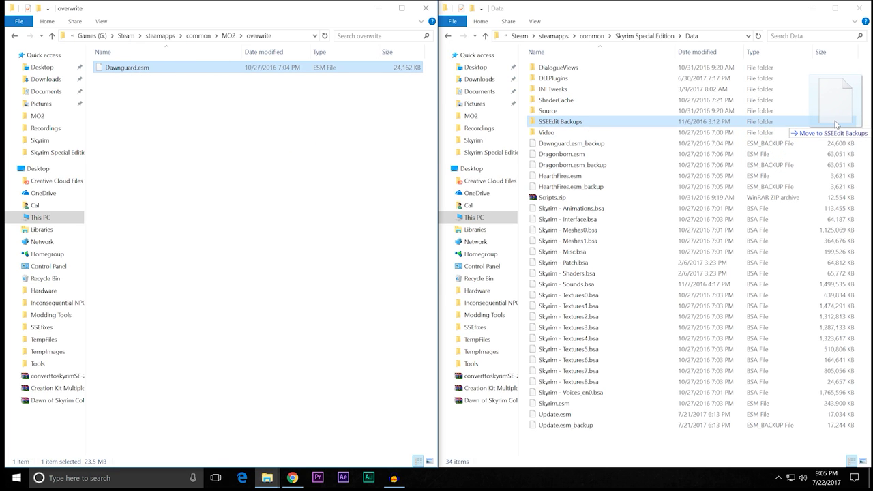
mouse_move(836, 123)
mouse_down()
mouse_move(671, 131)
mouse_move(837, 122)
mouse_move(861, 167)
mouse_up()
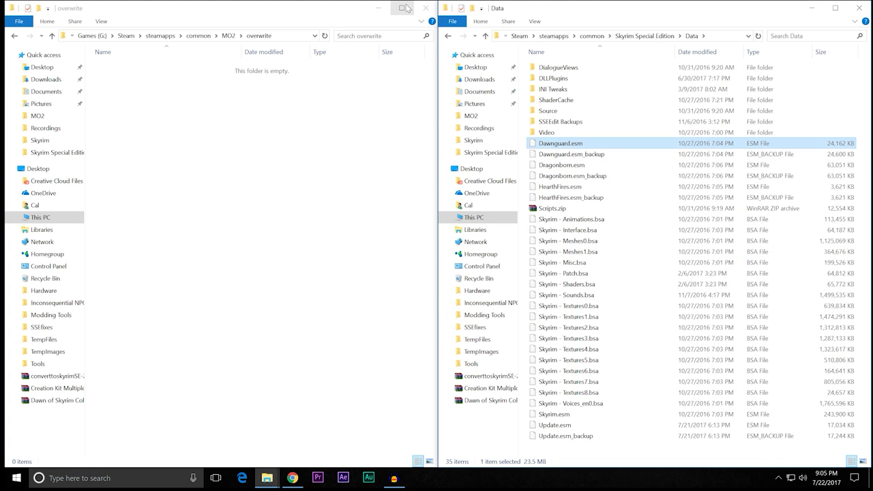
click(378, 8)
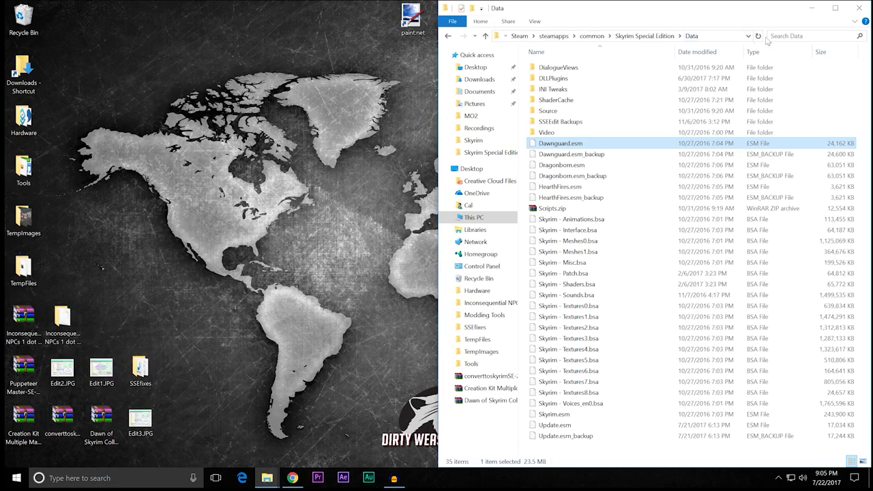
click(810, 8)
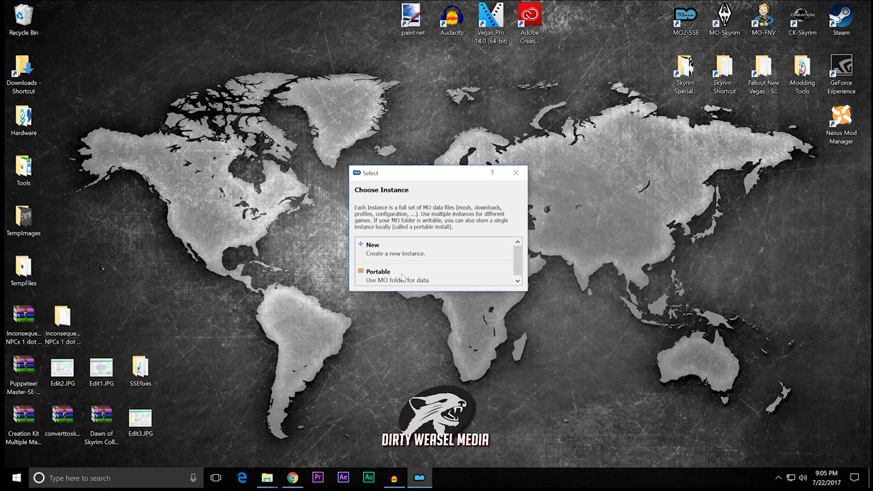
Step: Relaunch Mod Organizer with the Portable instance and load Dawnguard.esm with its masters in SSEEdit
click(382, 272)
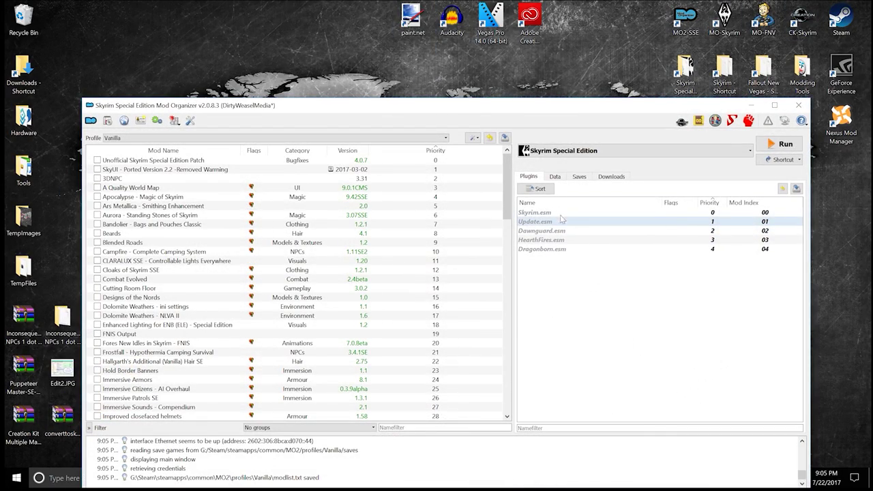
mouse_move(493, 109)
mouse_down()
mouse_move(486, 59)
mouse_move(494, 57)
mouse_up()
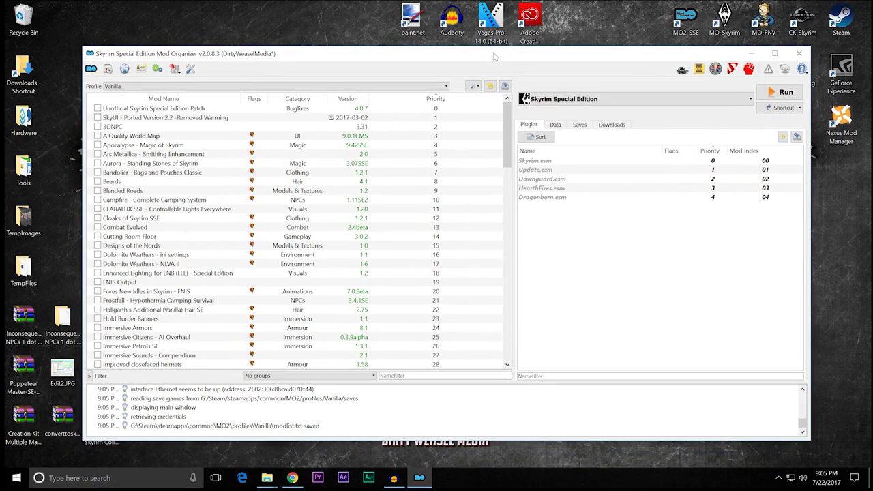
click(715, 69)
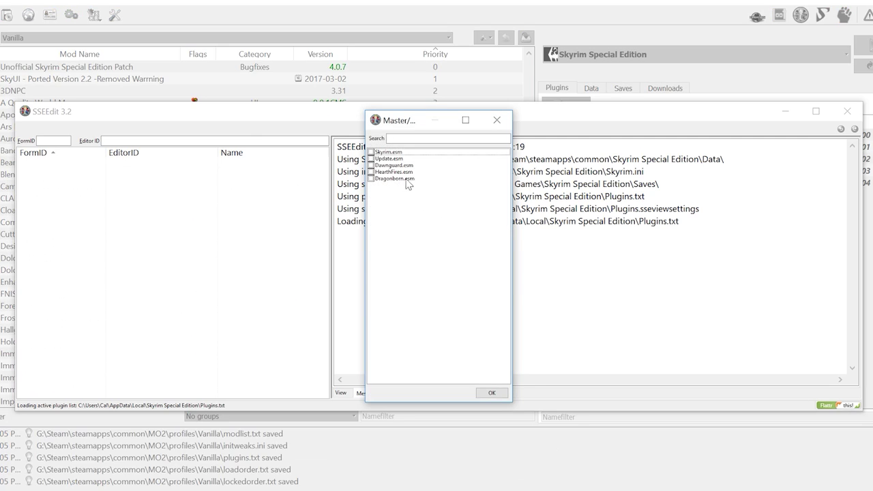
double_click(402, 165)
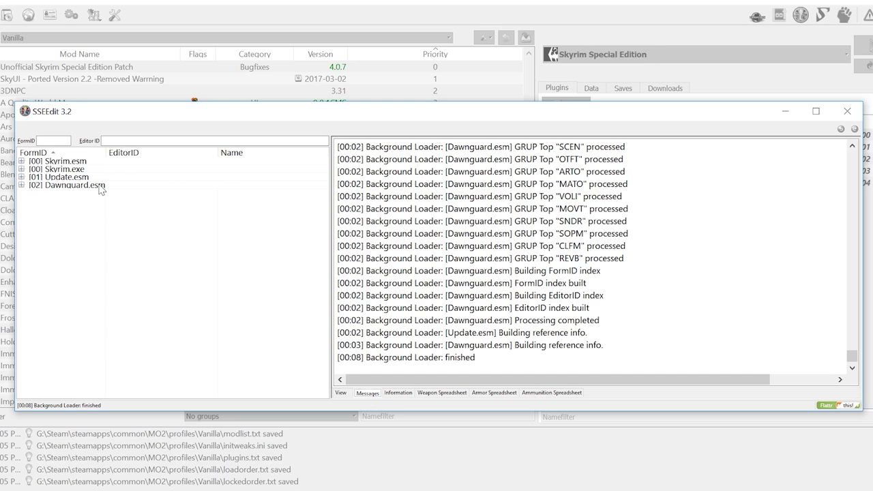
Step: Expand Dawnguard.esm's record groups and view its File Header, showing 102443 records
click(22, 185)
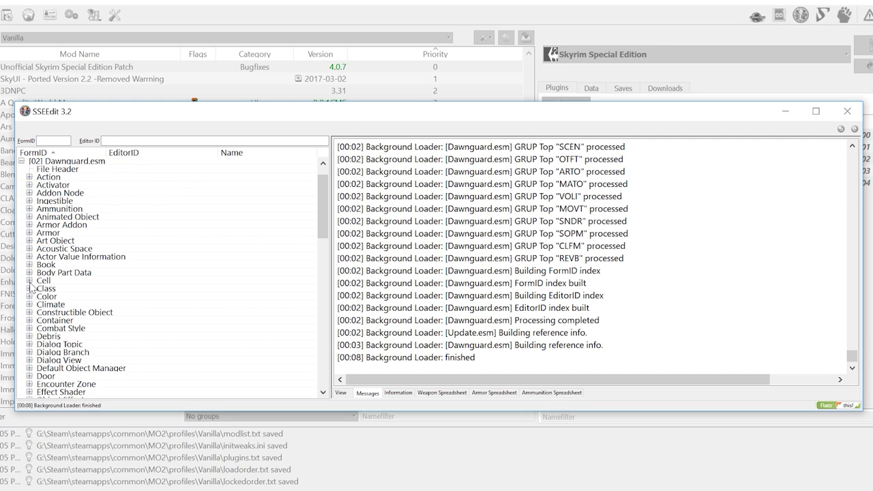
click(22, 161)
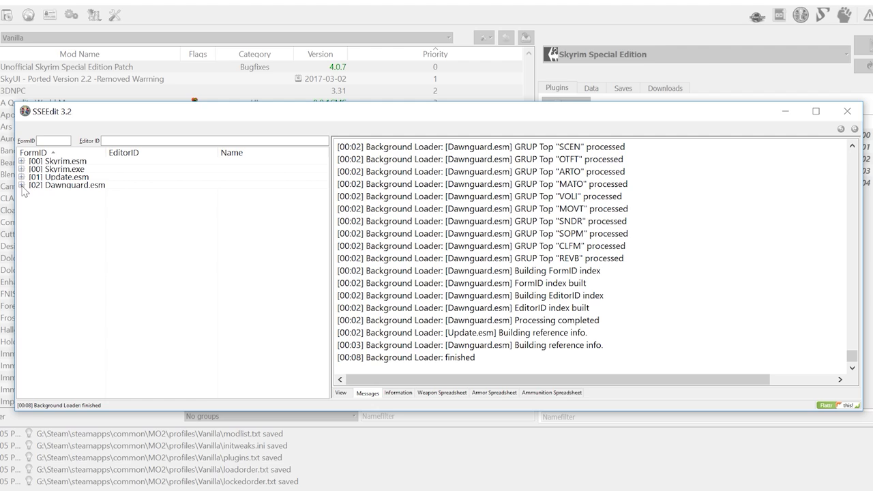
click(21, 186)
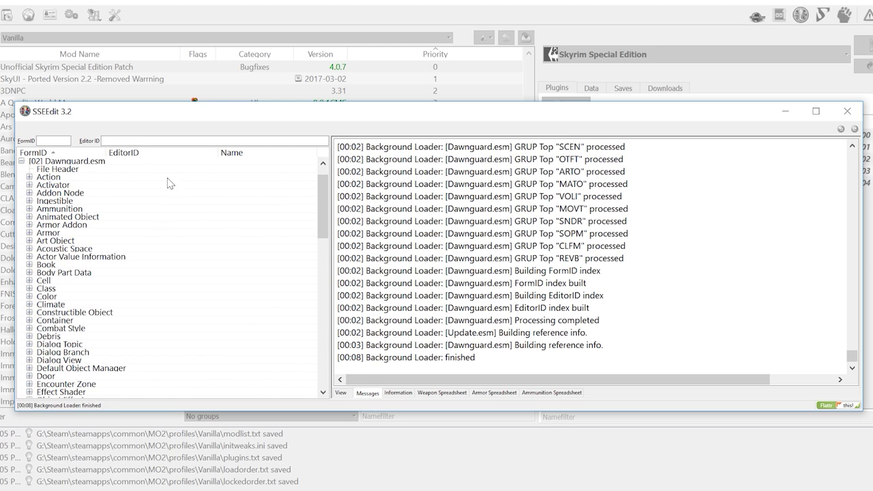
click(57, 171)
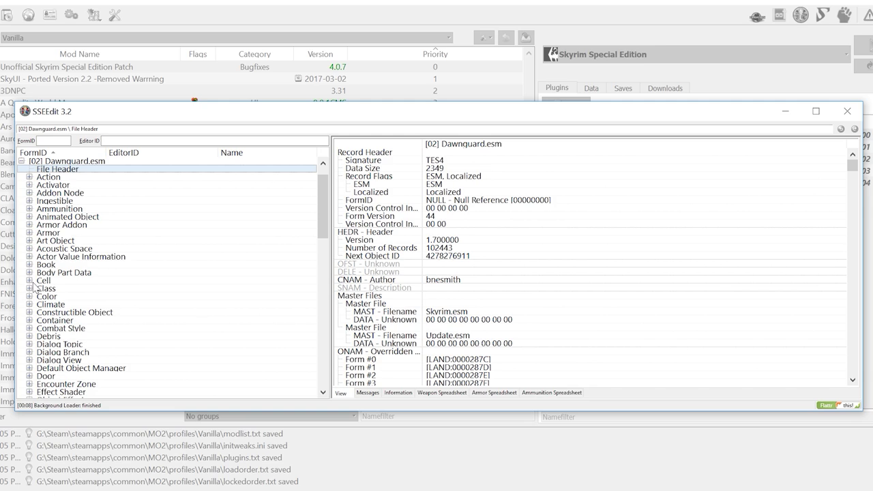
Step: Expand Cell > Block 5 > Sub-Block 3 and open the 00016BCF RiftenRaggedFlagon comparison
click(58, 280)
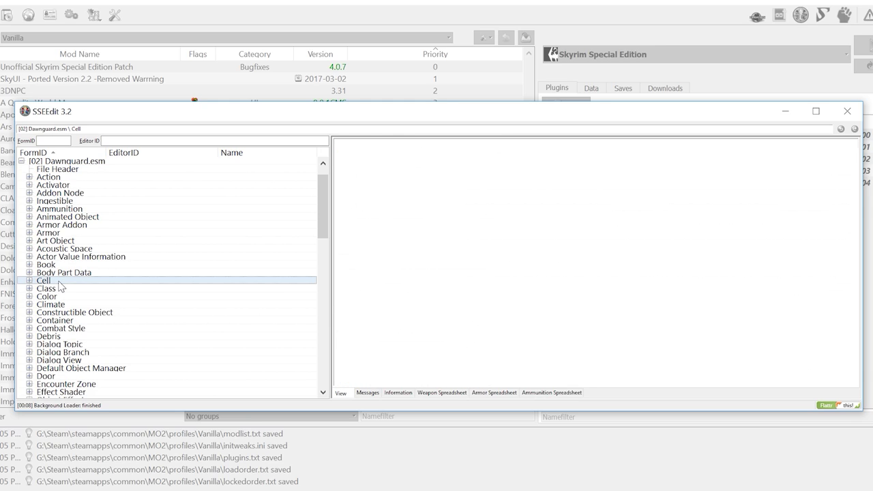
click(29, 280)
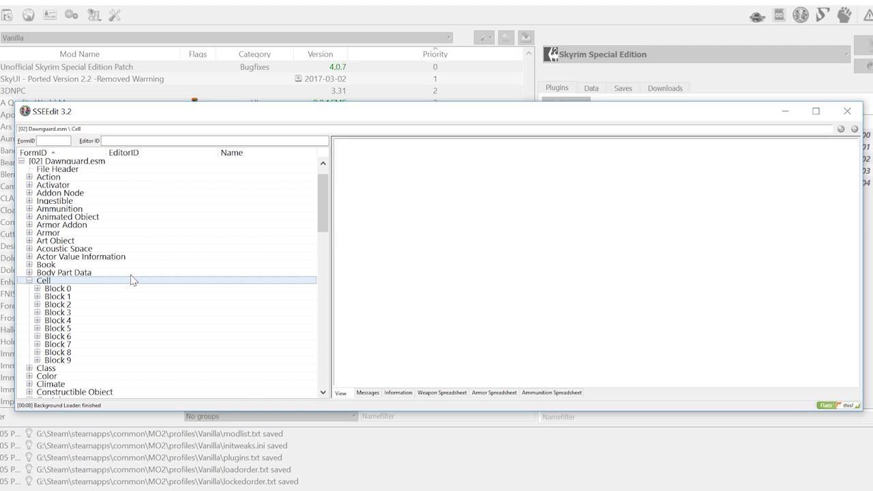
click(37, 328)
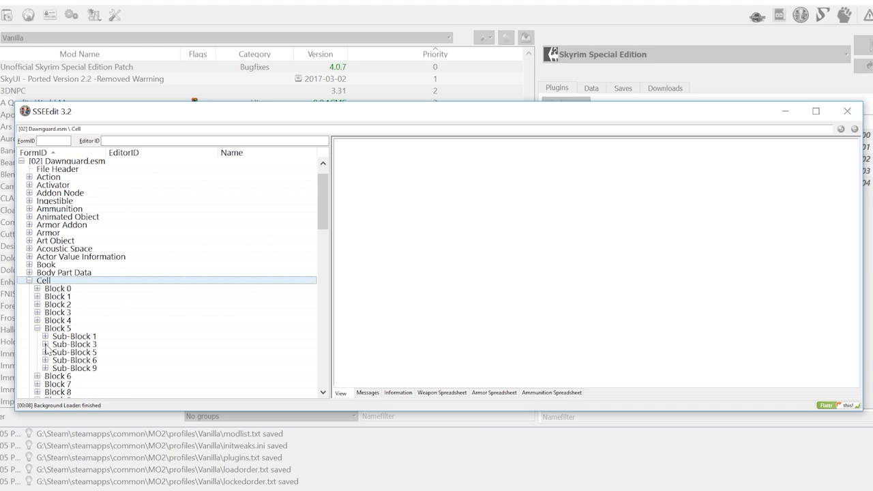
click(45, 344)
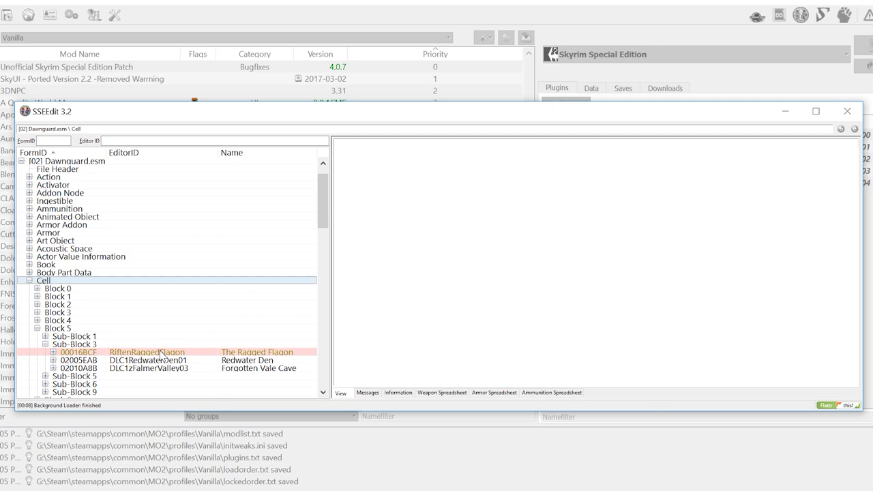
click(161, 355)
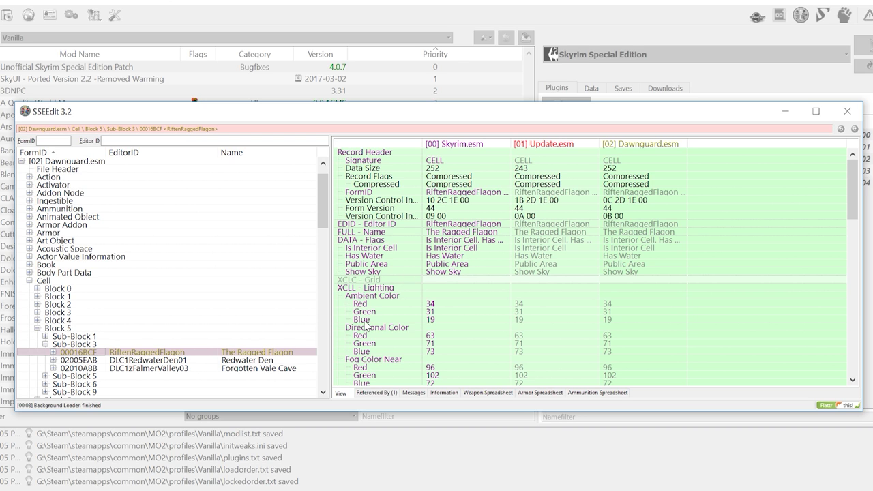
Step: Widen the view columns and remove Dawnguard's XEZN Encounter Zone entry, confirming the module edit
mouse_move(852, 186)
mouse_down()
mouse_move(867, 339)
mouse_move(732, 399)
mouse_up()
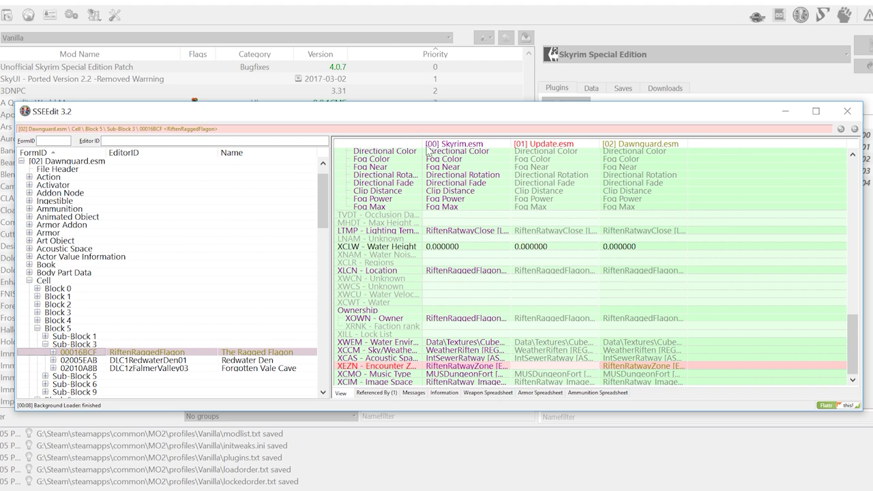
drag(423, 145, 467, 138)
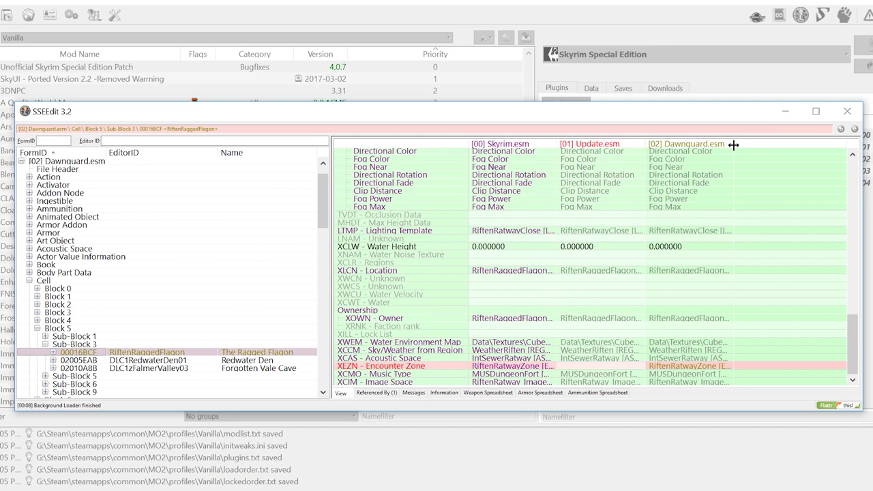
drag(736, 142, 816, 141)
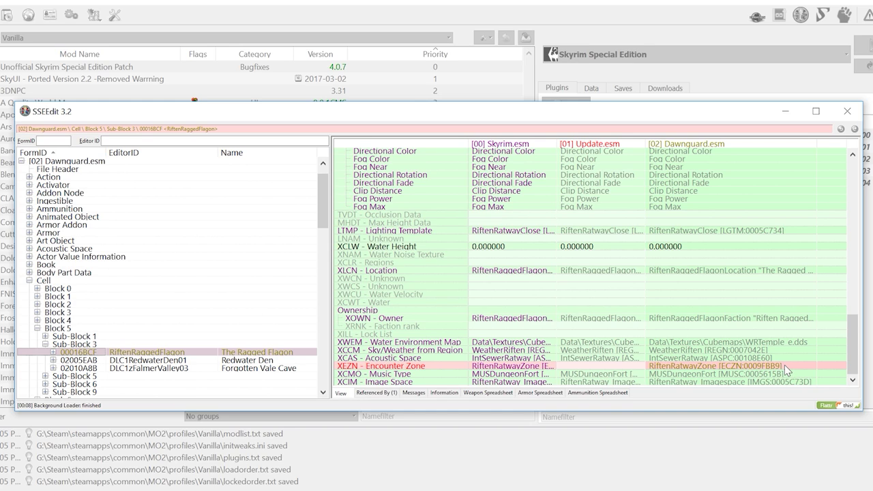
click(784, 365)
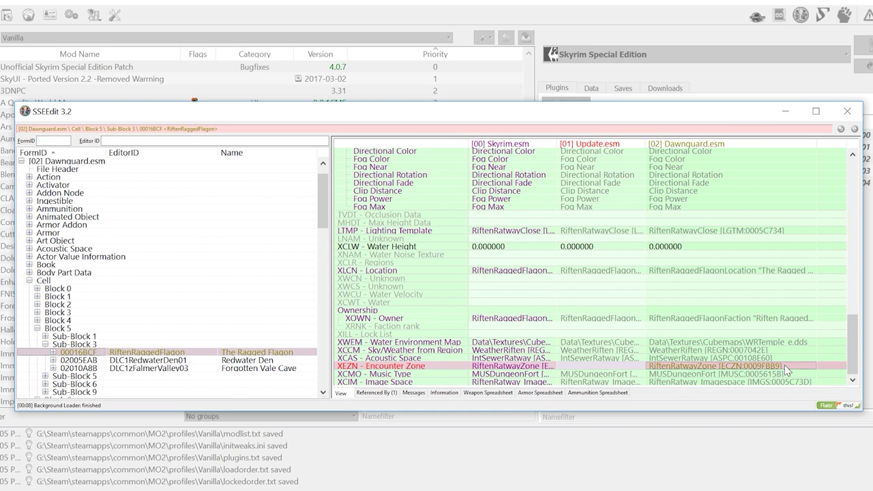
right_click(784, 365)
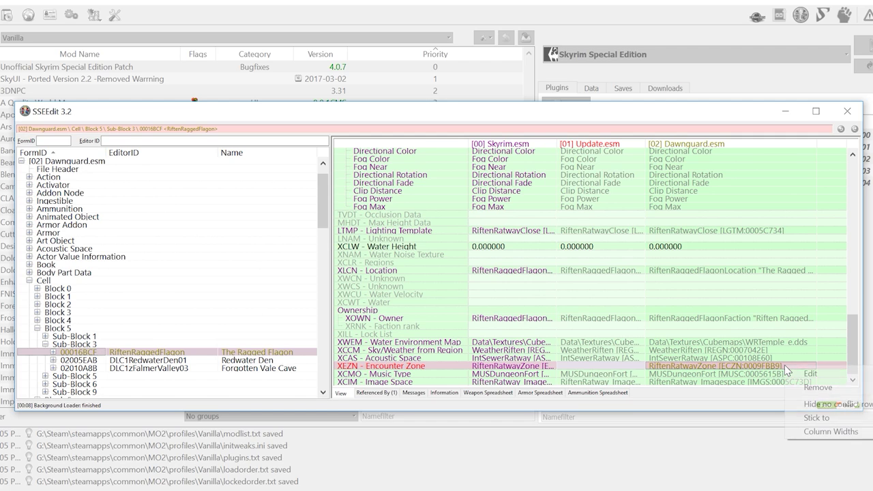
click(804, 387)
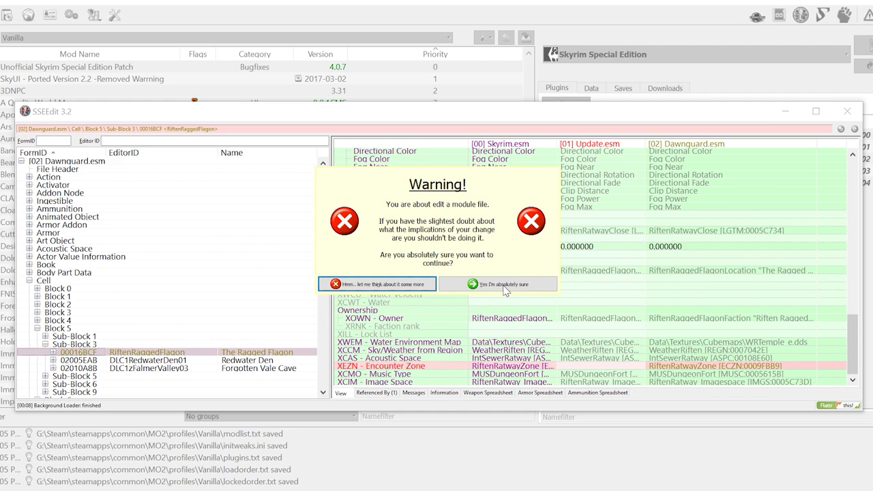
click(504, 285)
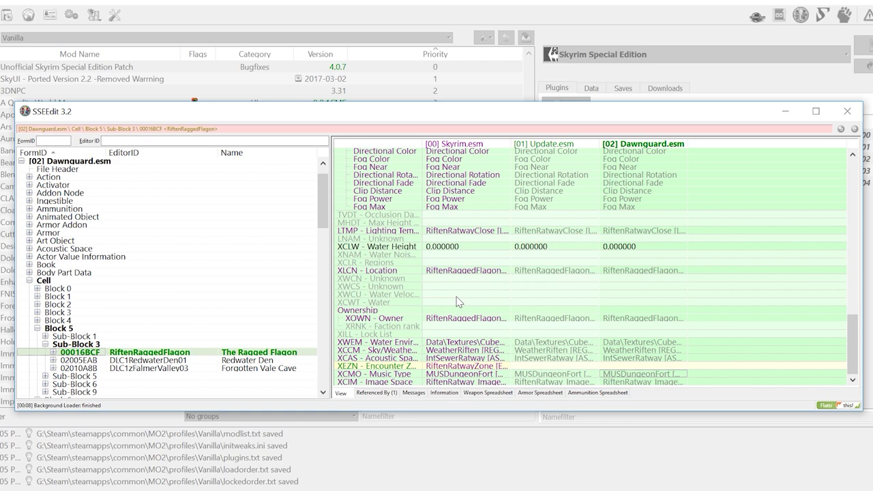
Step: Delete the CWGuardTemplates cell 0001FA4C from Dawnguard.esm's Cell Block 2, Sub-Block 1
click(38, 329)
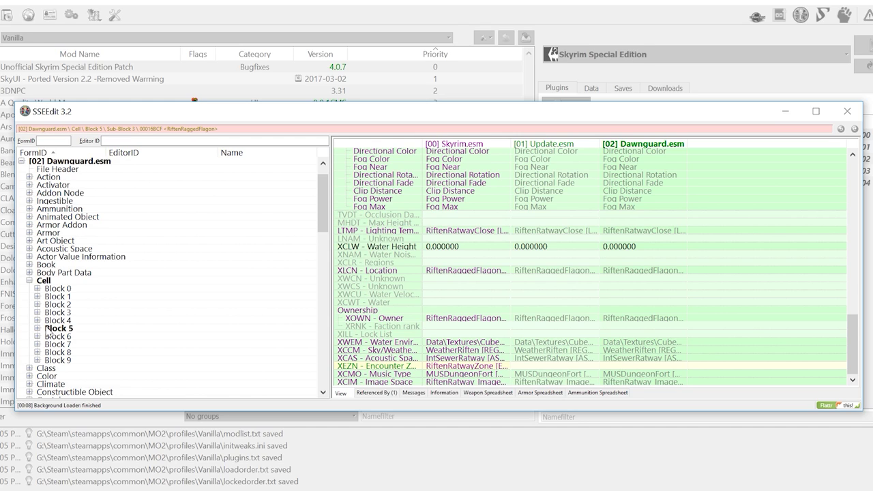
click(38, 305)
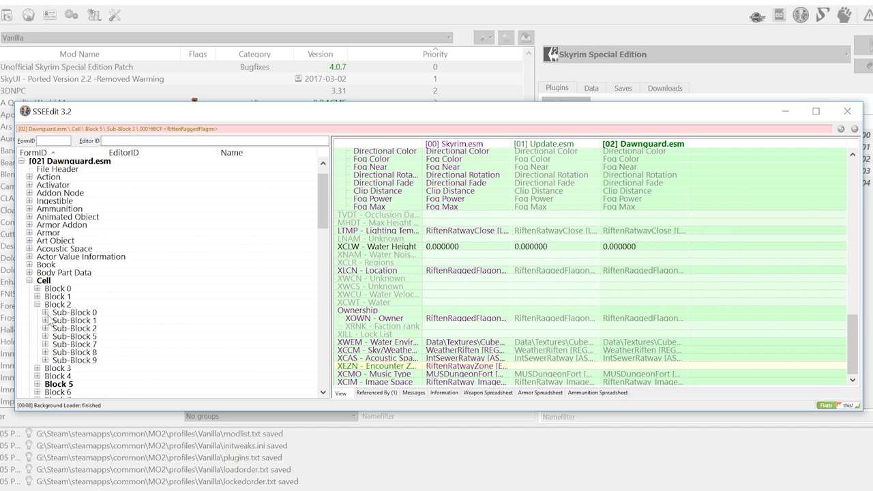
click(46, 321)
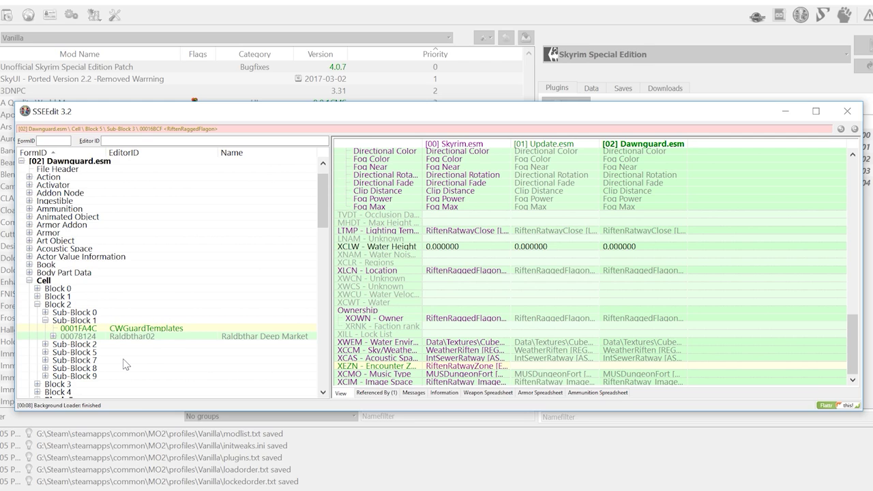
click(84, 329)
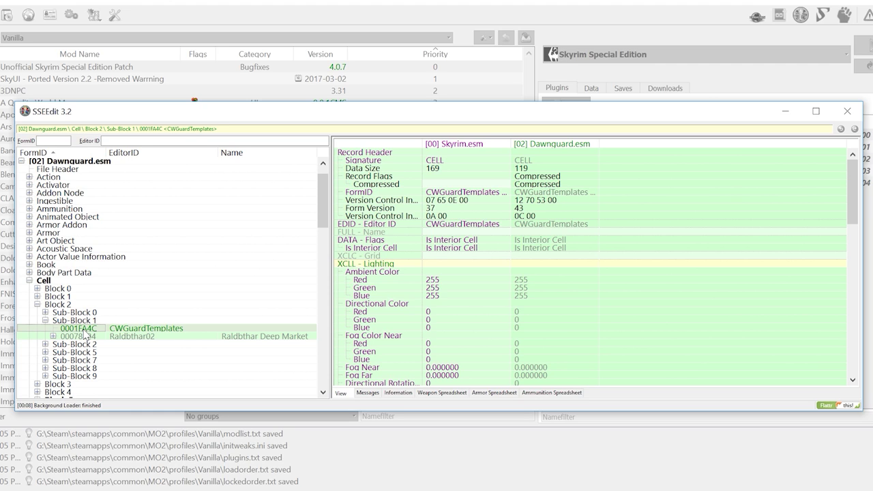
right_click(86, 333)
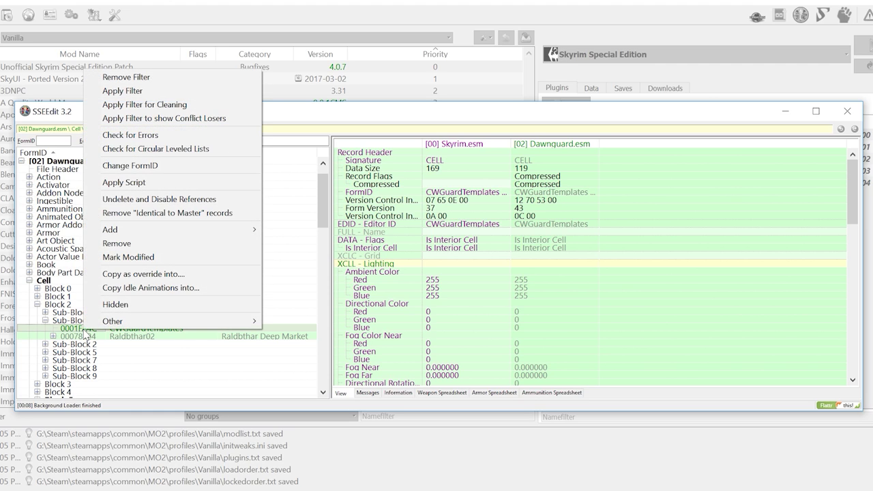
click(139, 246)
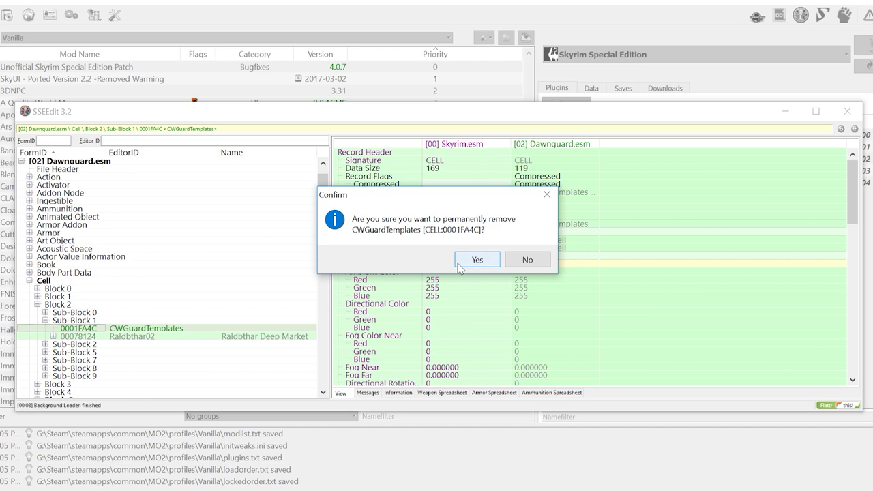
click(460, 260)
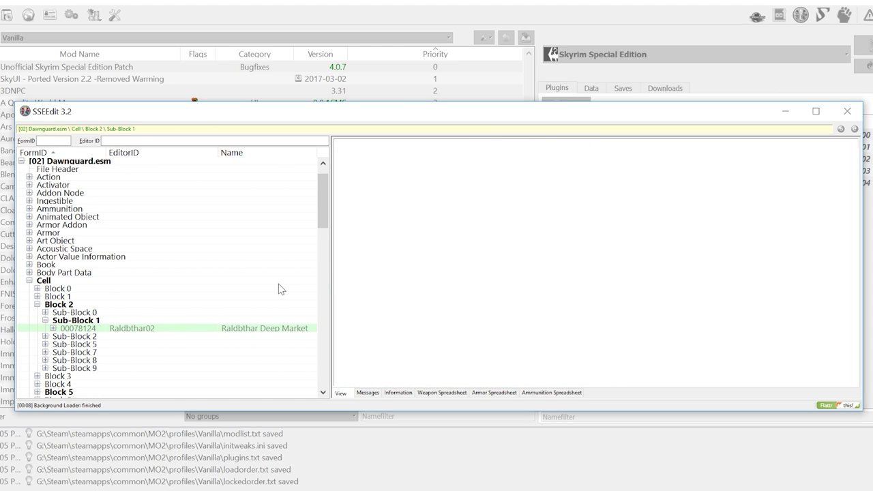
Step: Remove the AAADeleteWhenDone test cell 0006C3B6 from Cell Block 8, Sub-Block 1
click(37, 305)
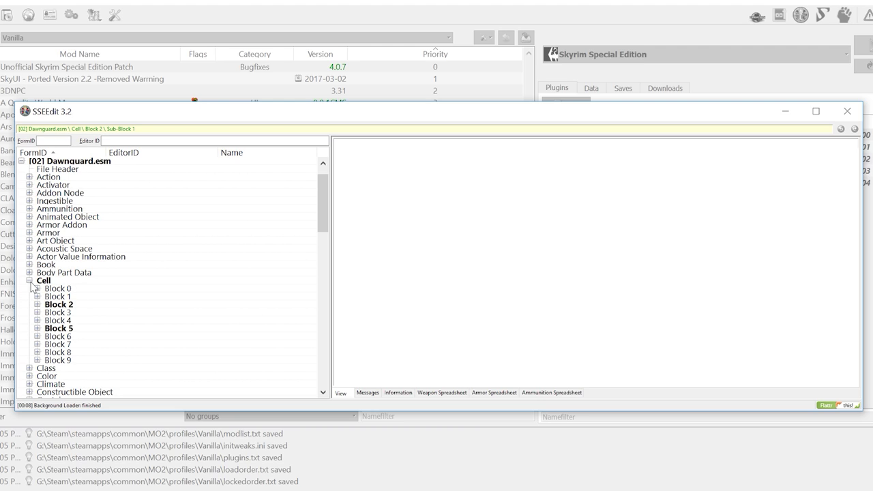
click(38, 353)
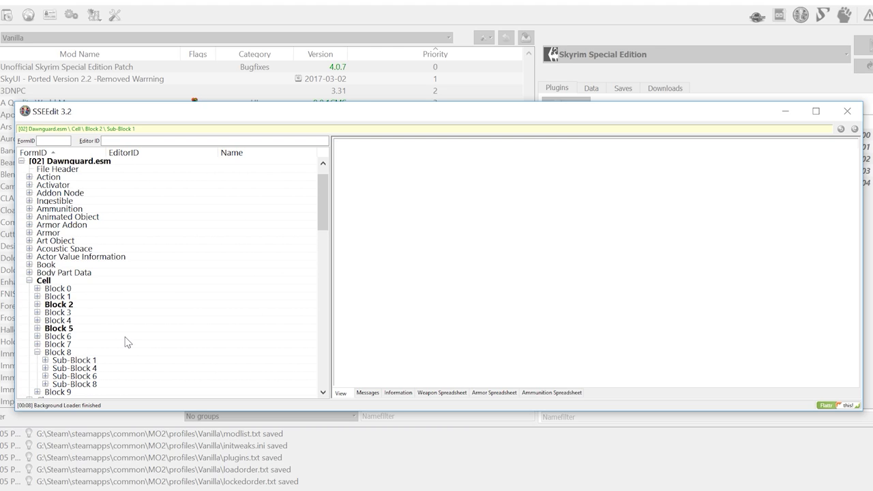
click(46, 360)
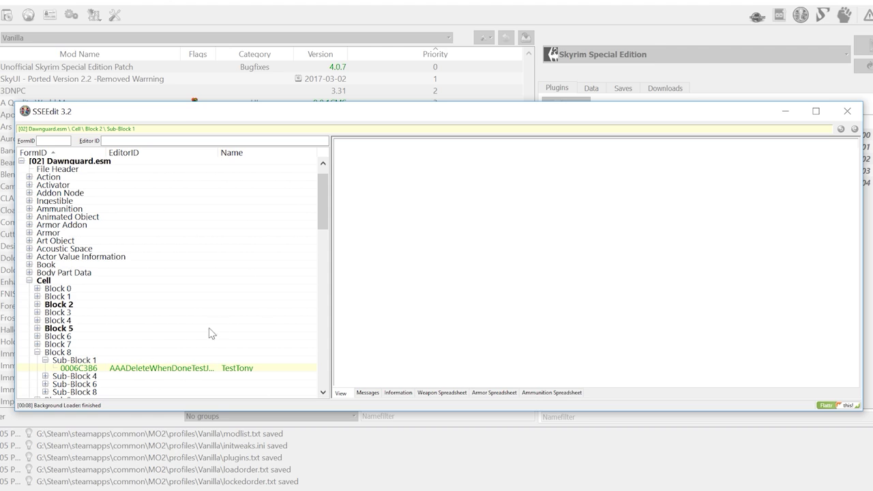
drag(319, 208, 319, 239)
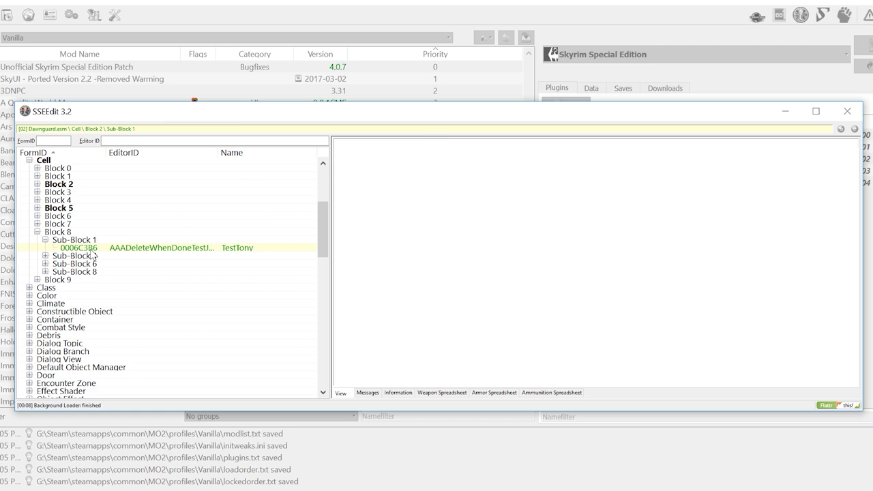
click(92, 250)
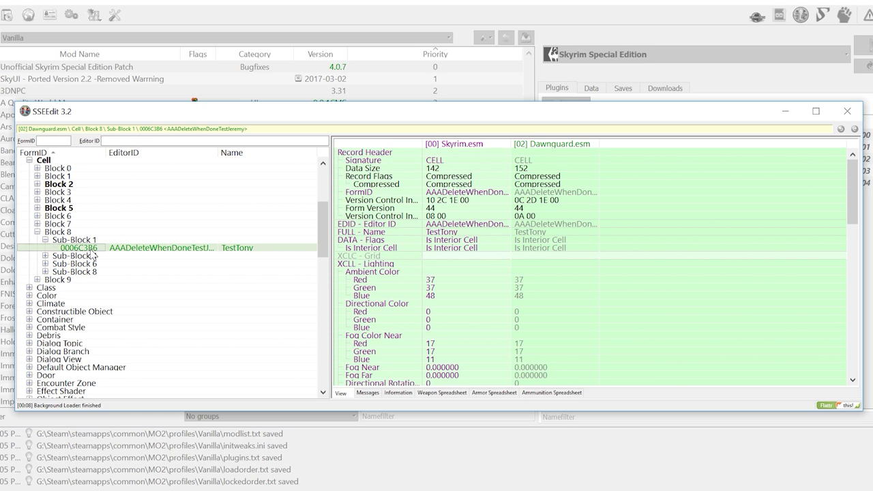
right_click(94, 254)
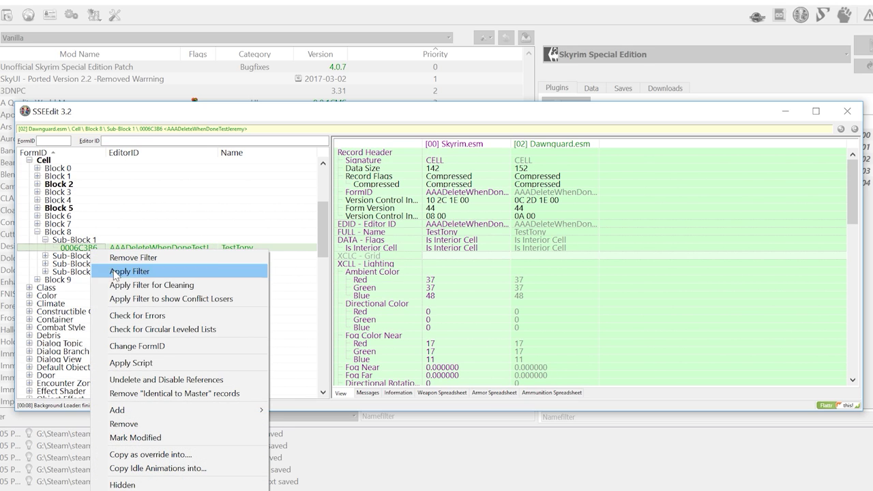
click(154, 424)
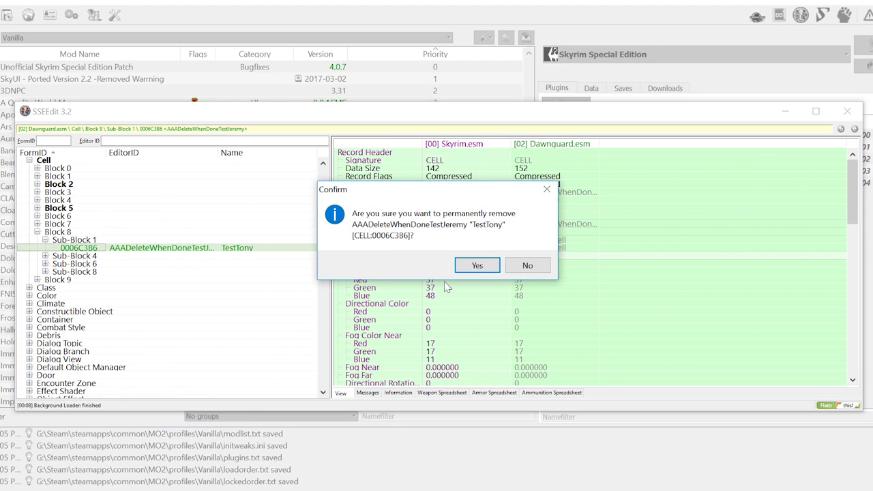
click(488, 267)
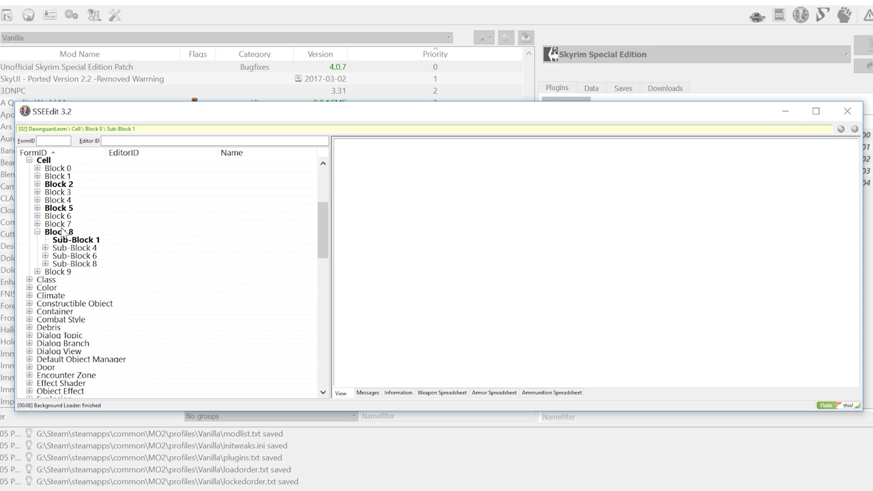
Step: Review the edited Blocks 2, 5 and 8, then save Dawnguard.esm while exiting SSEEdit
click(38, 208)
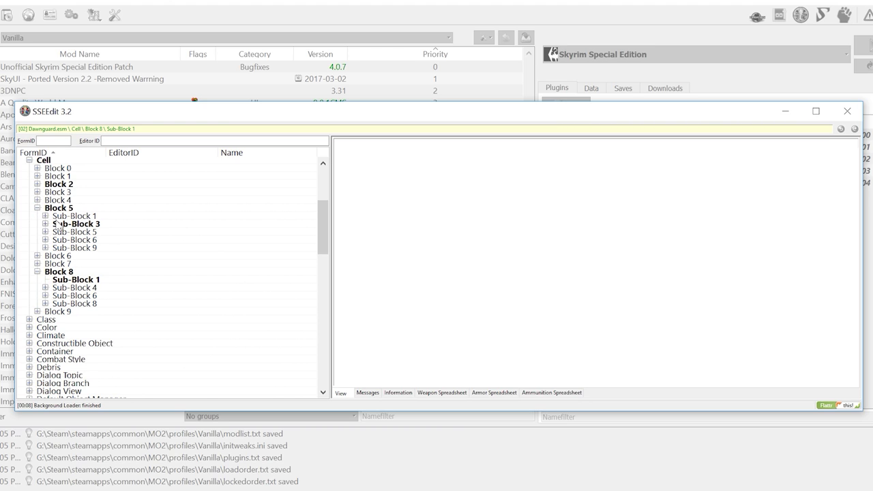
click(38, 184)
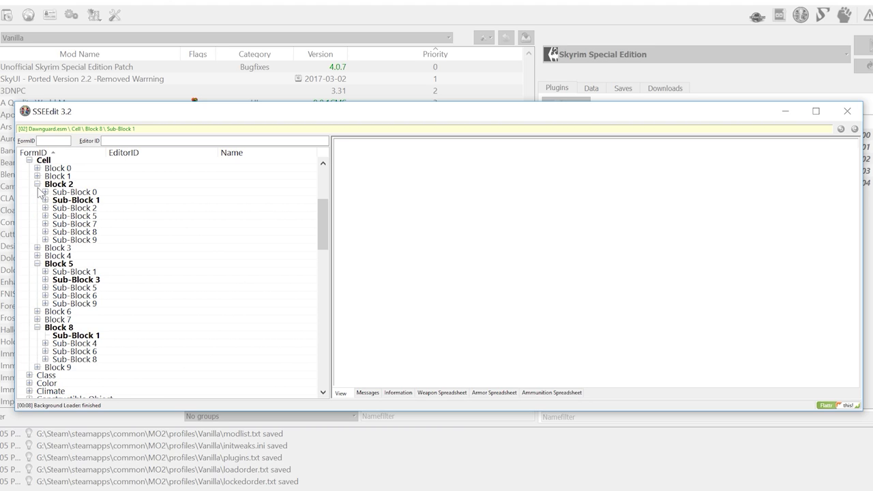
click(38, 185)
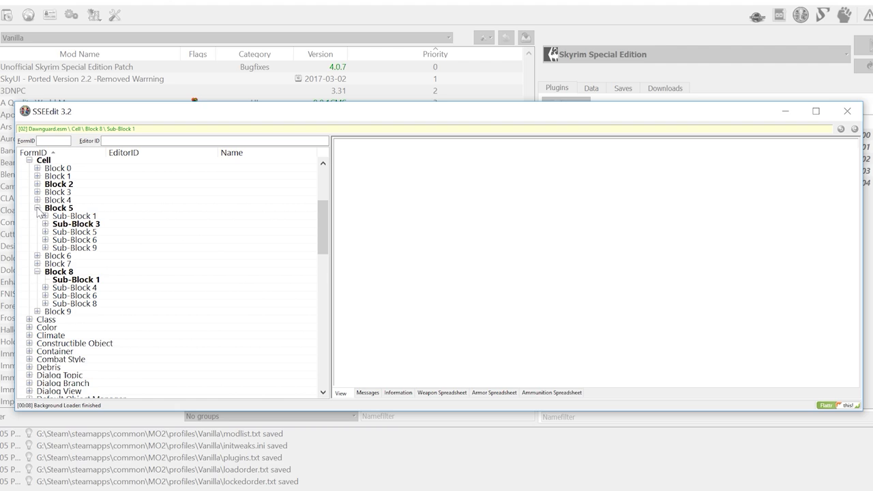
click(38, 208)
click(36, 232)
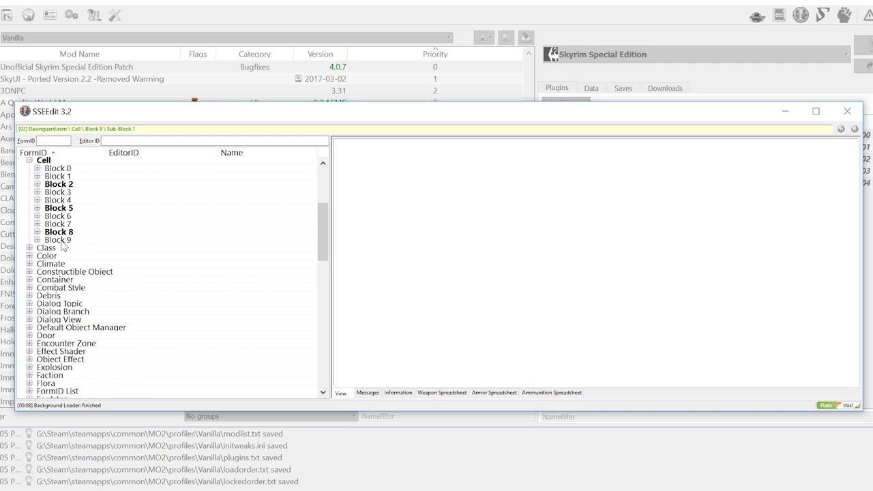
click(846, 115)
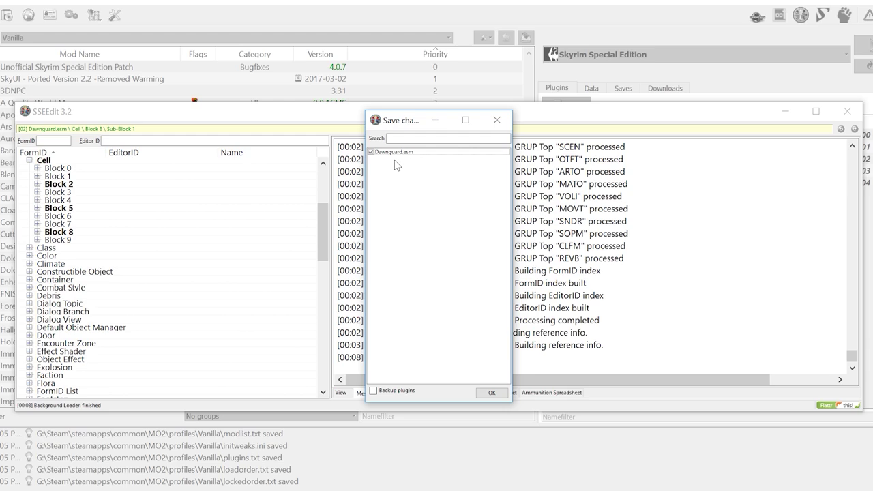
click(488, 394)
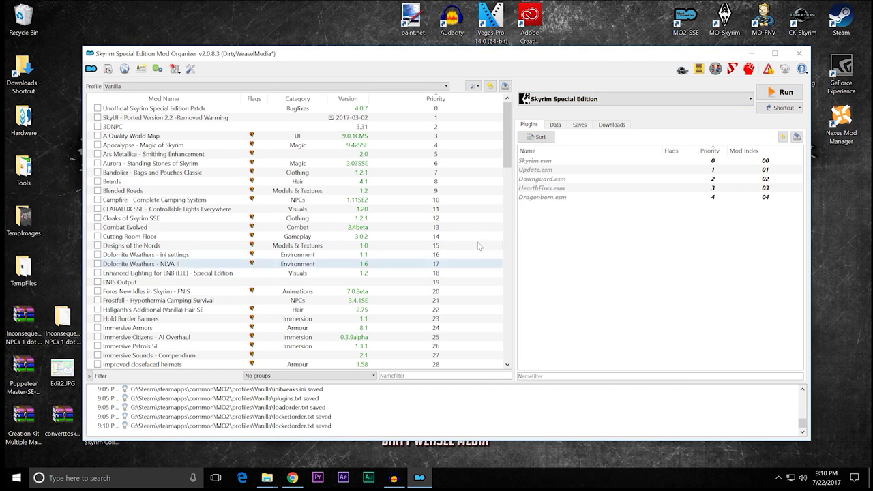
Step: Verify Overwrite holds the 23.6 MB Dawnguard.esm, then quit Mod Organizer without a crash file
drag(508, 162, 507, 355)
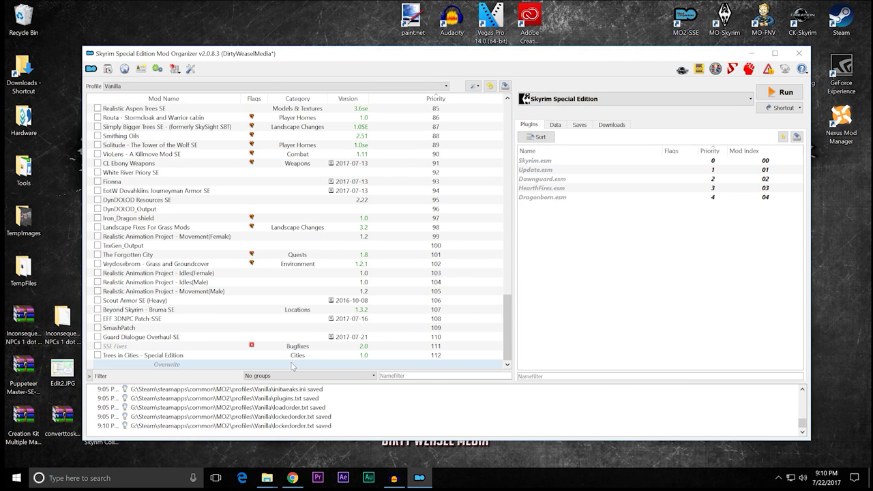
double_click(168, 364)
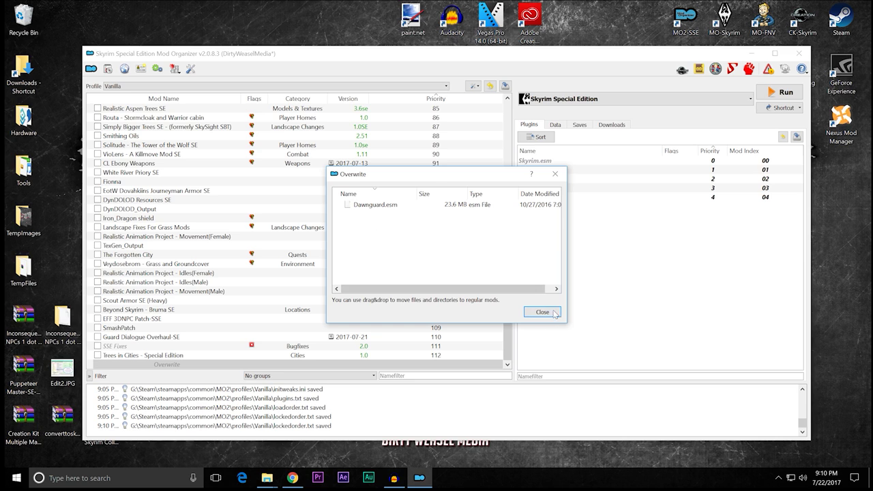
click(542, 312)
click(799, 54)
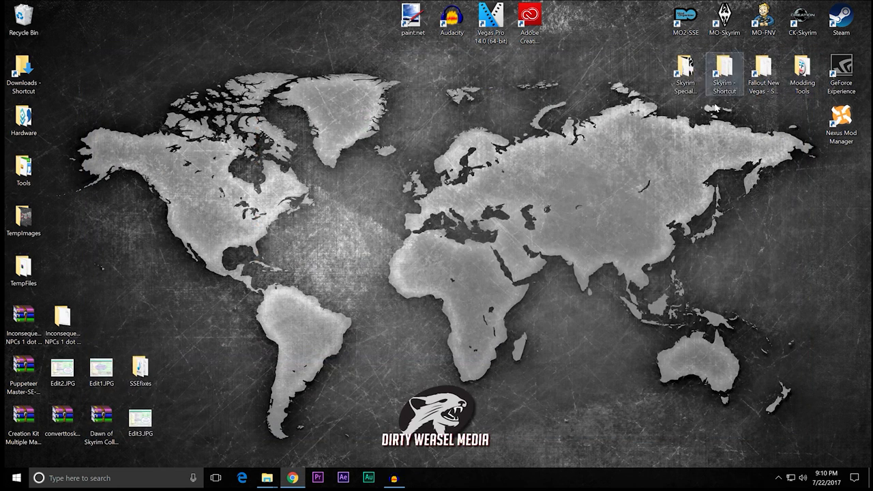
click(492, 275)
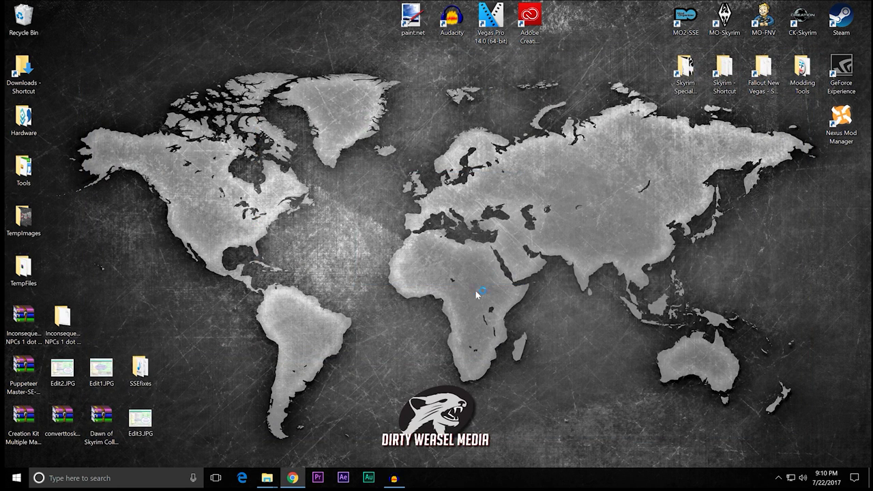
Step: Move the 24,162 KB Dawnguard.esm from MO2's overwrite into Skyrim's Data folder
mouse_move(268, 480)
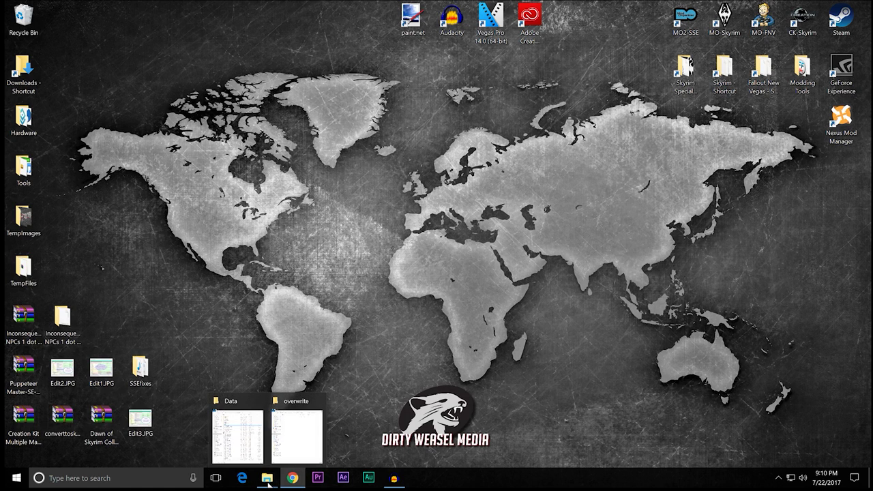
click(297, 433)
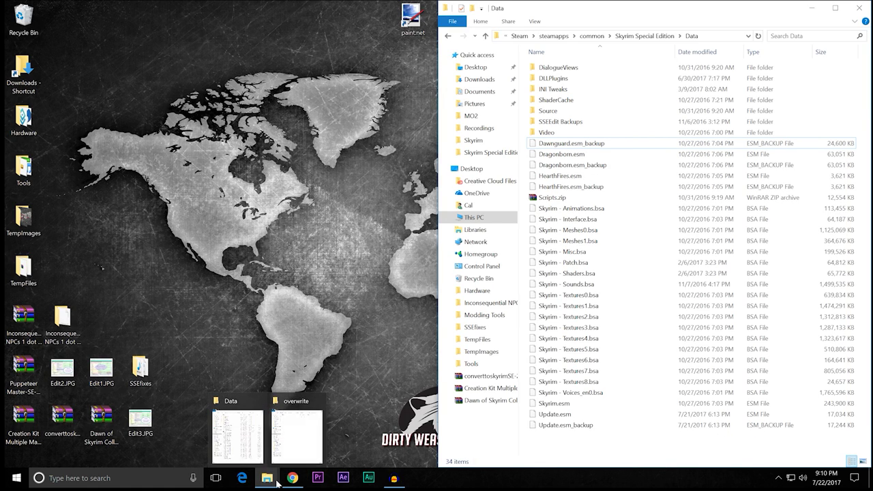
click(296, 437)
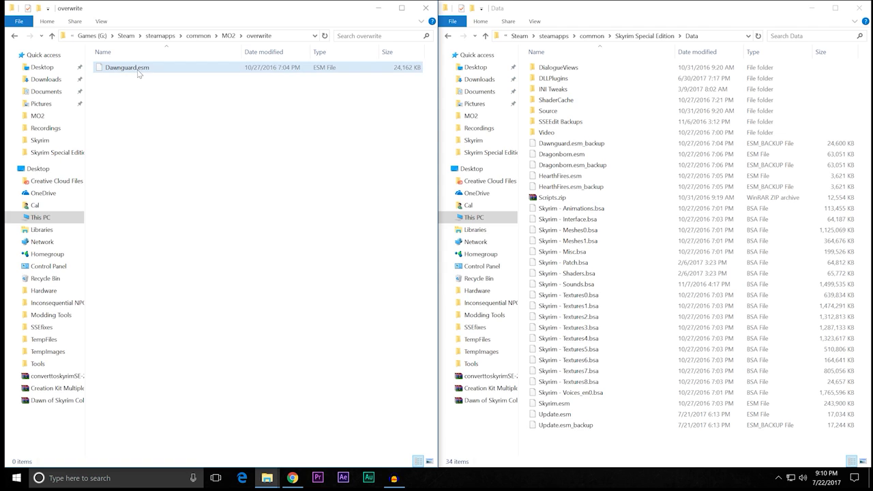
mouse_move(139, 70)
mouse_down()
mouse_move(481, 232)
mouse_move(637, 248)
mouse_up()
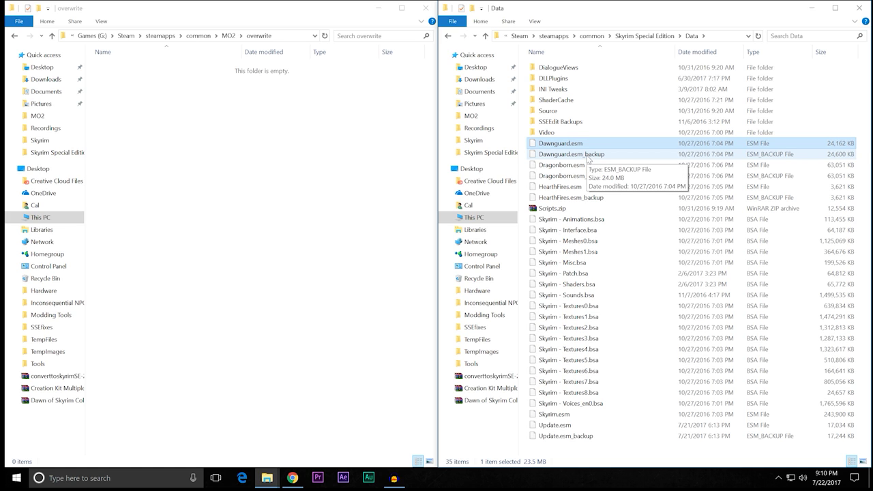
click(378, 8)
click(804, 10)
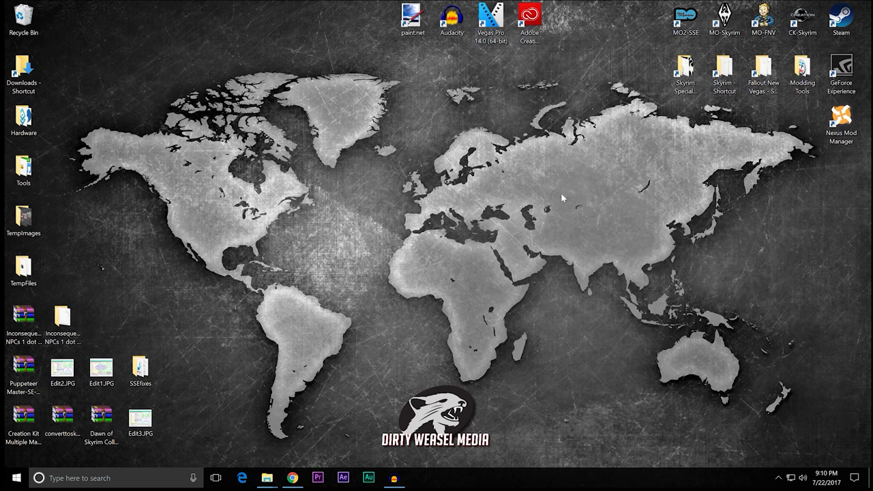
Step: Run LOOT from MO2-SSE and confirm only HearthFires.esm and Dragonborn.esm remain dirty
double_click(684, 21)
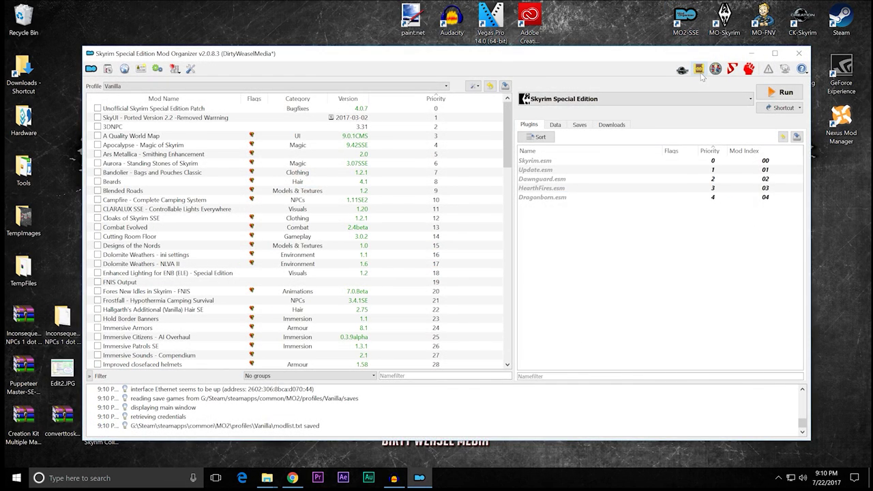
click(699, 69)
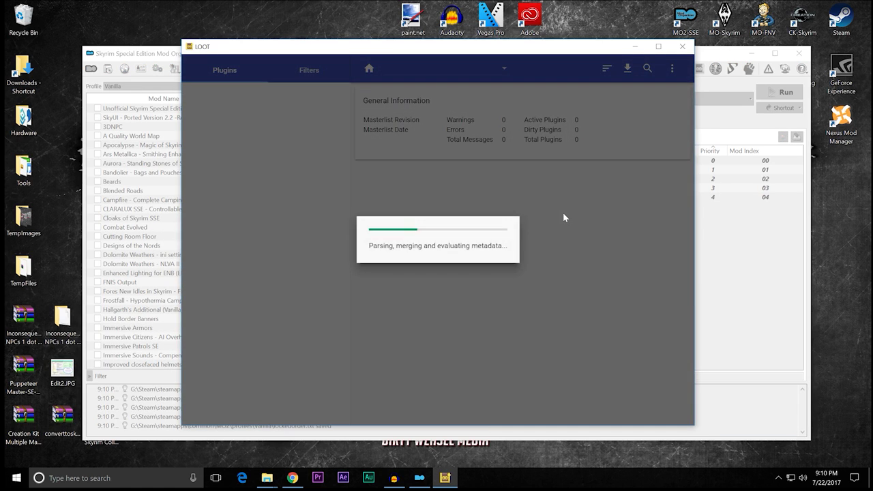
scroll(483, 269, down, 4)
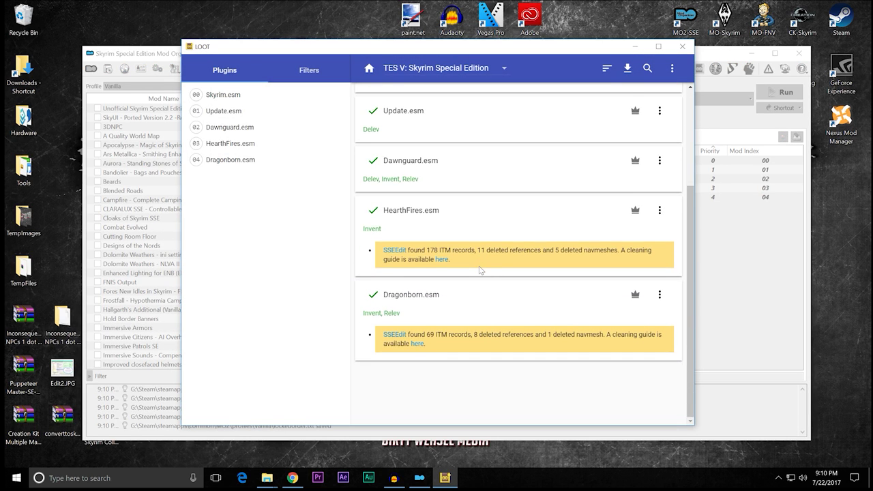
scroll(486, 260, up, 3)
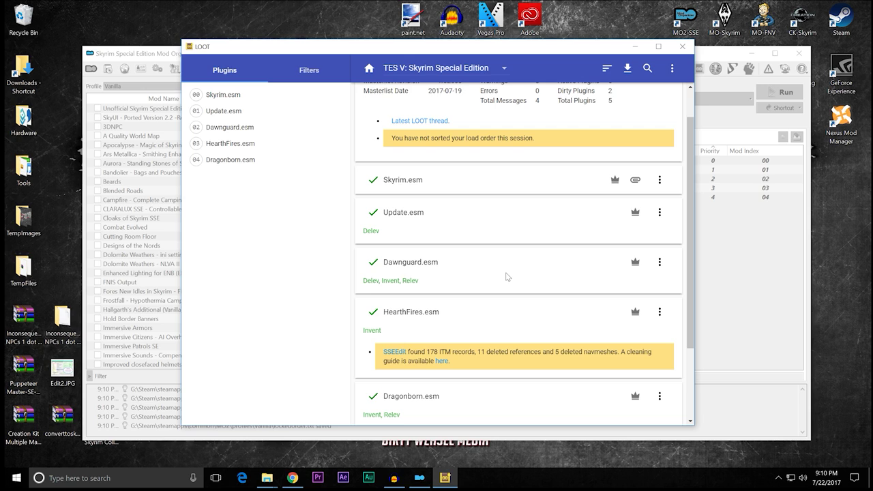
scroll(506, 276, up, 1)
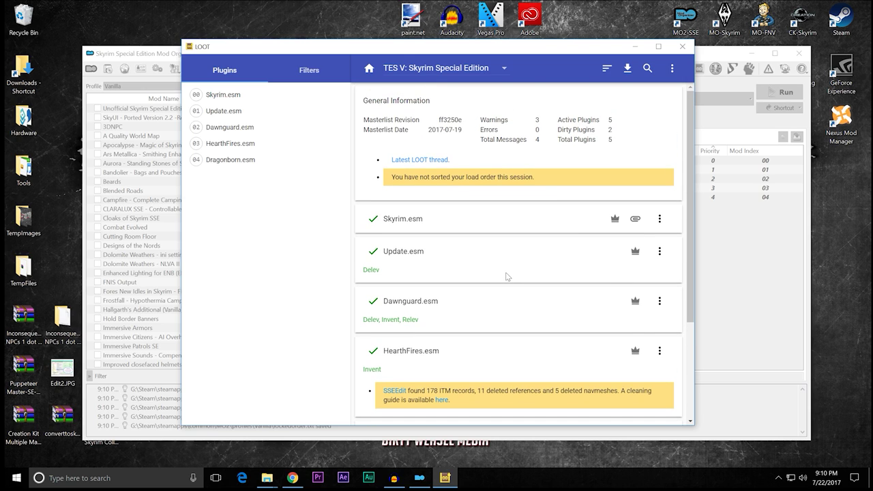
click(682, 51)
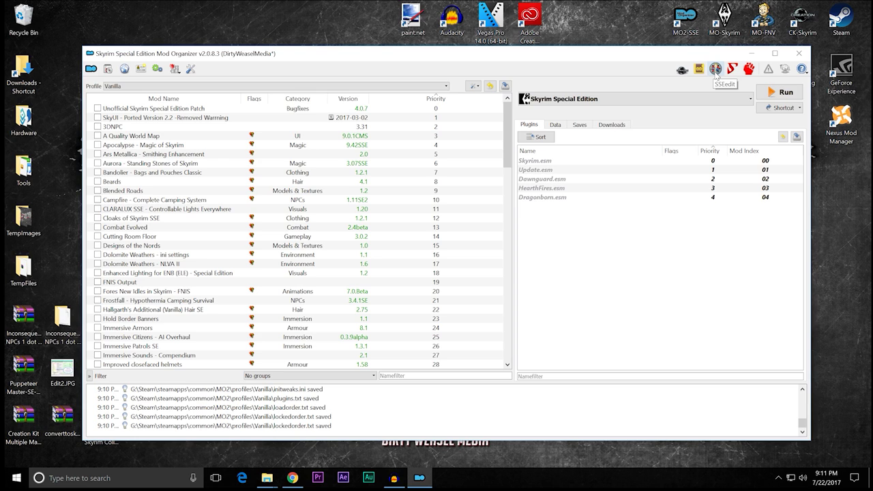
Step: Load HearthFires.esm in SSEEdit and apply the filter for cleaning
click(715, 69)
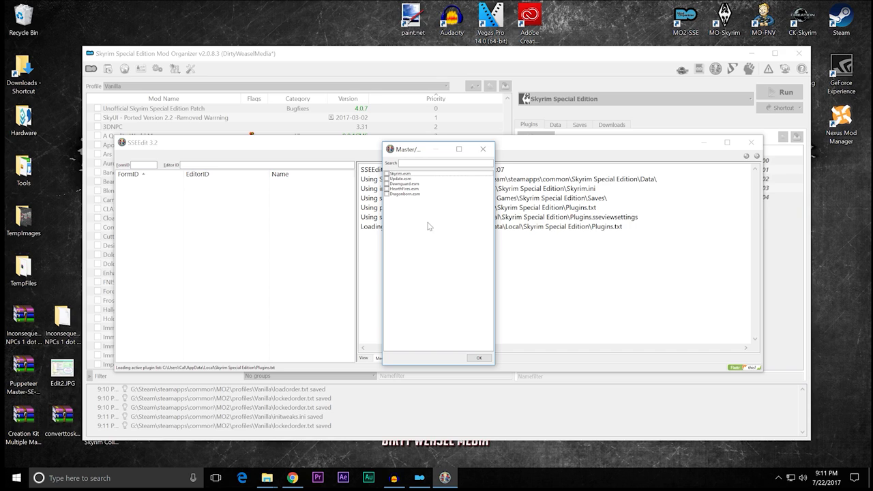
double_click(400, 173)
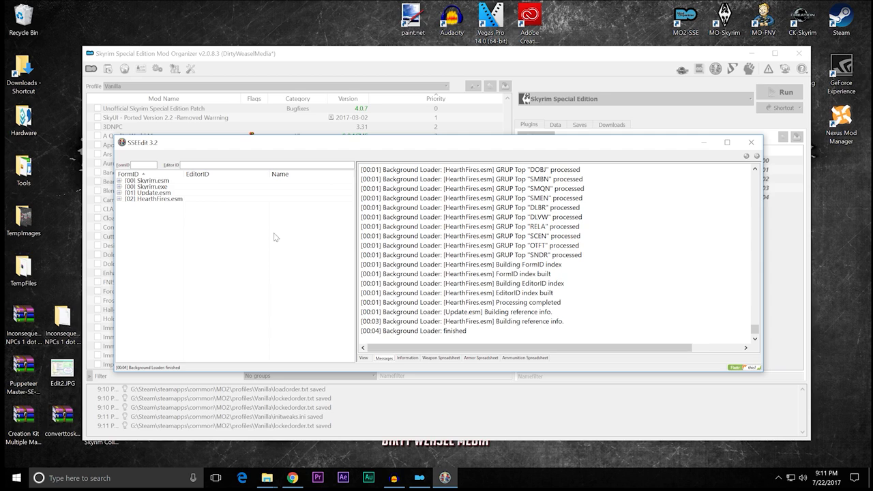
click(163, 200)
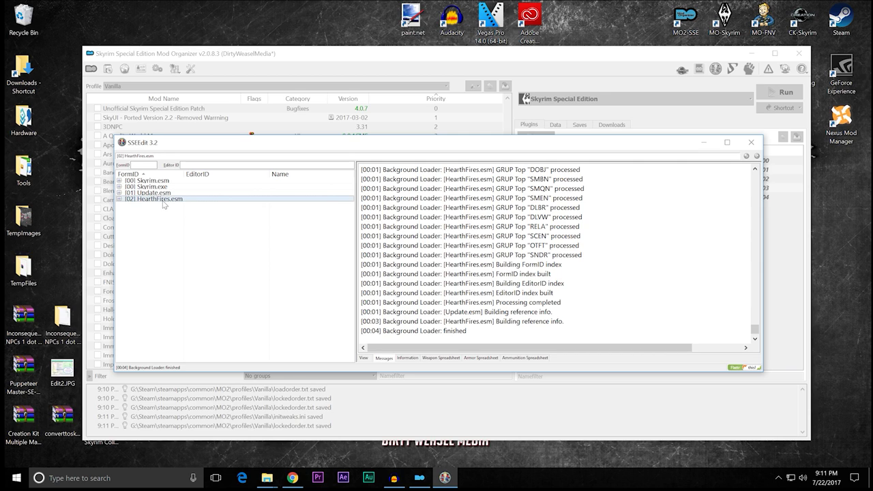
right_click(163, 203)
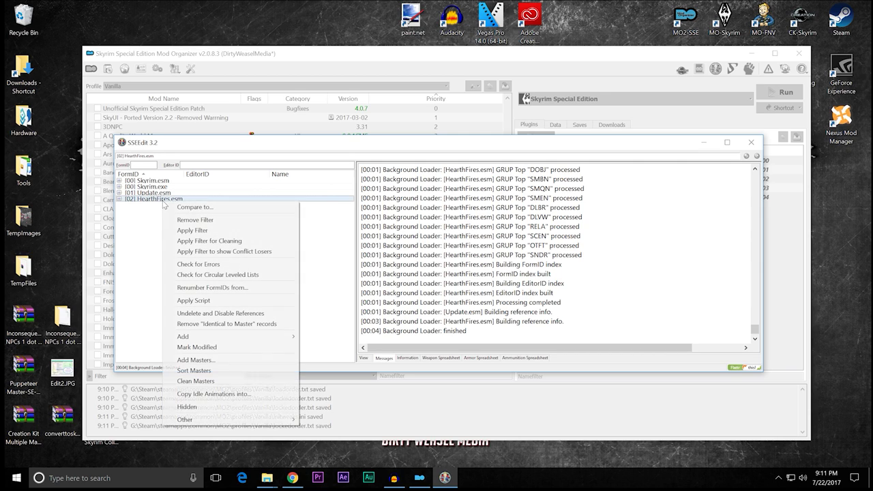
click(175, 240)
Step: Remove 178 identical-to-master records, undelete 11 references, and save HearthFires.esm
right_click(150, 200)
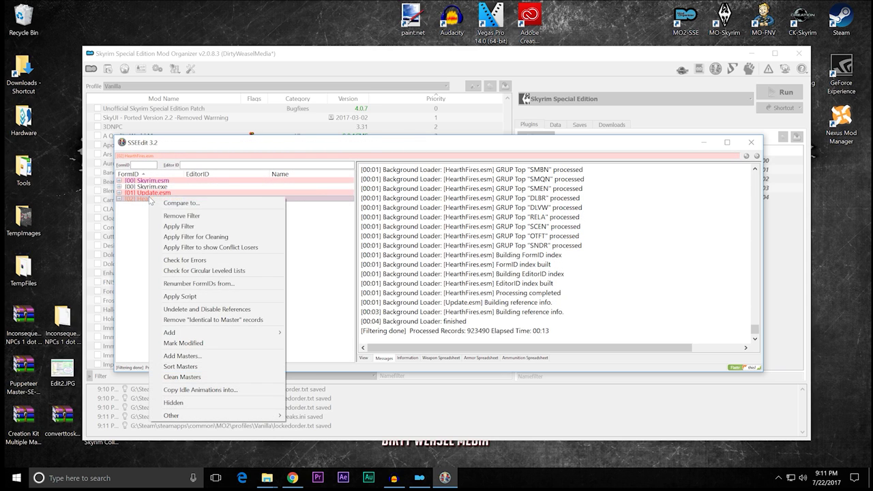
click(204, 319)
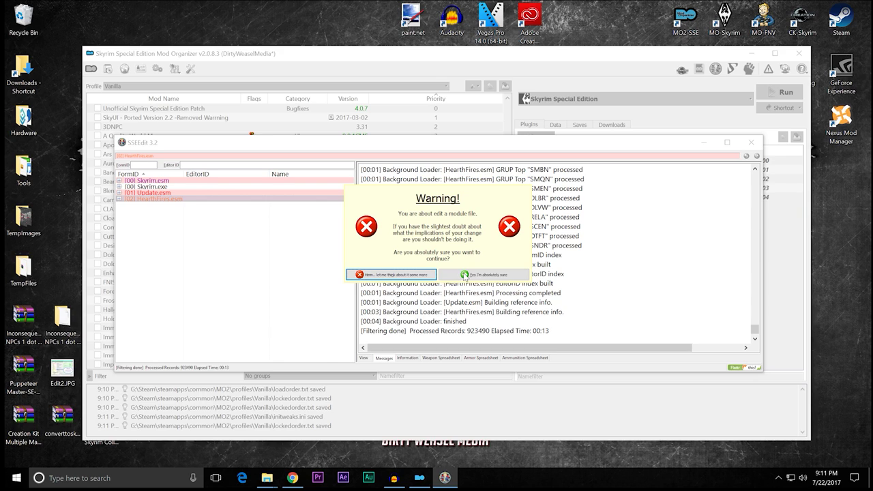
click(464, 275)
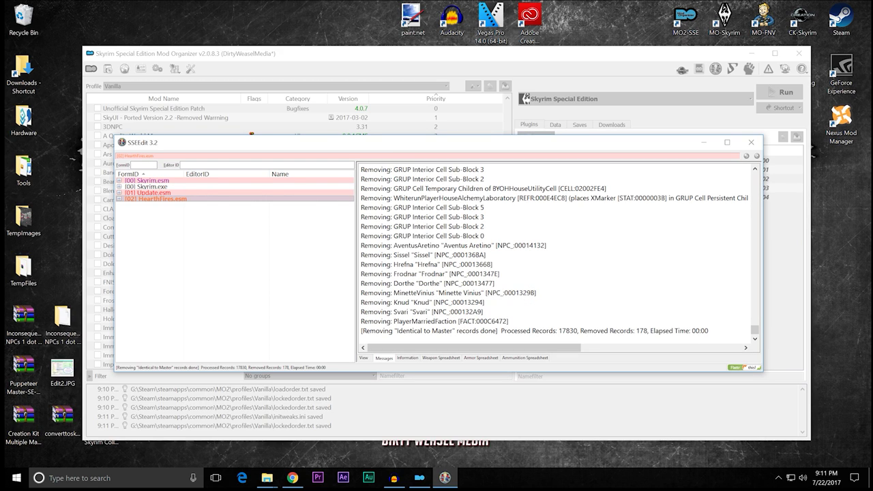
right_click(193, 201)
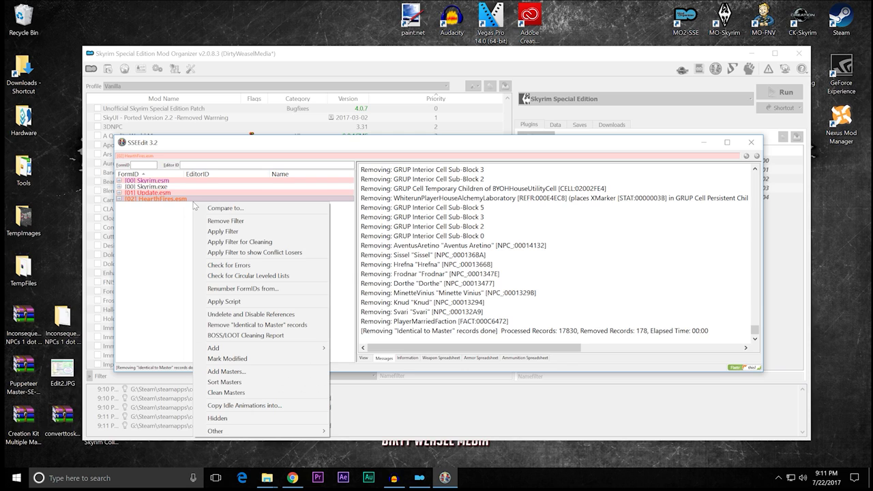
click(208, 316)
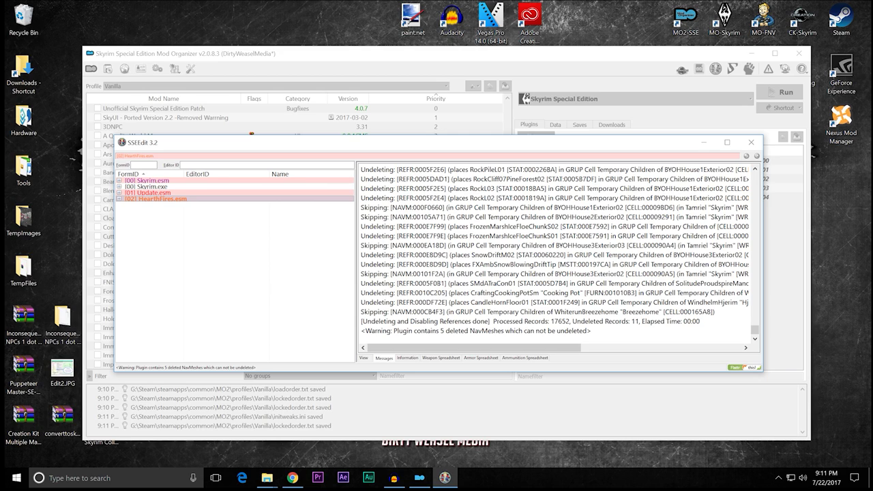
click(750, 142)
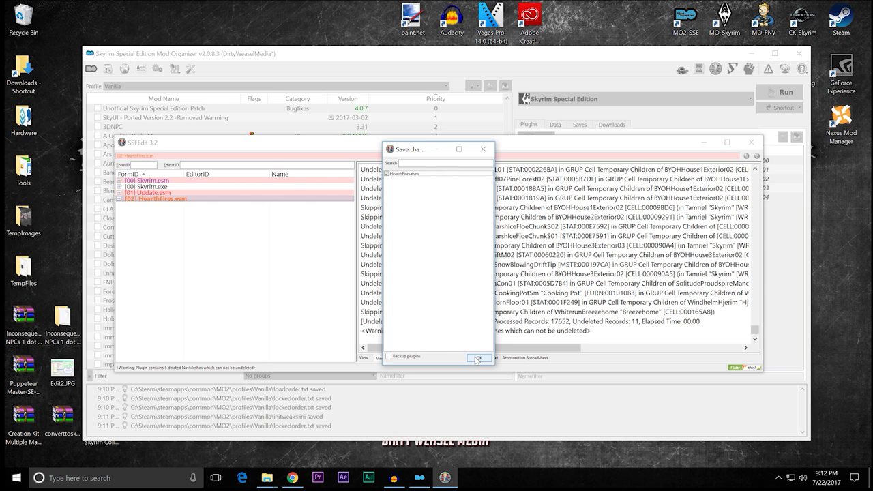
click(478, 358)
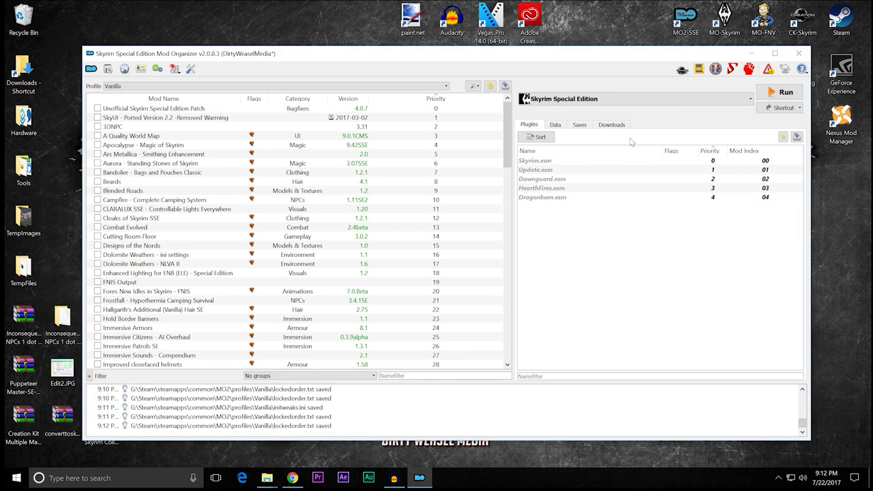
Step: Confirm the cleaned HearthFires.esm is in Overwrite, then close Mod Organizer
drag(508, 141, 508, 343)
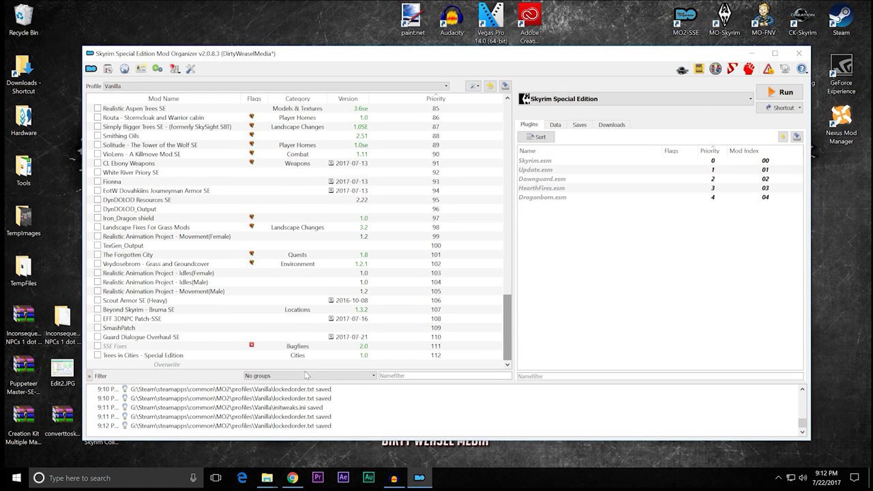
double_click(304, 364)
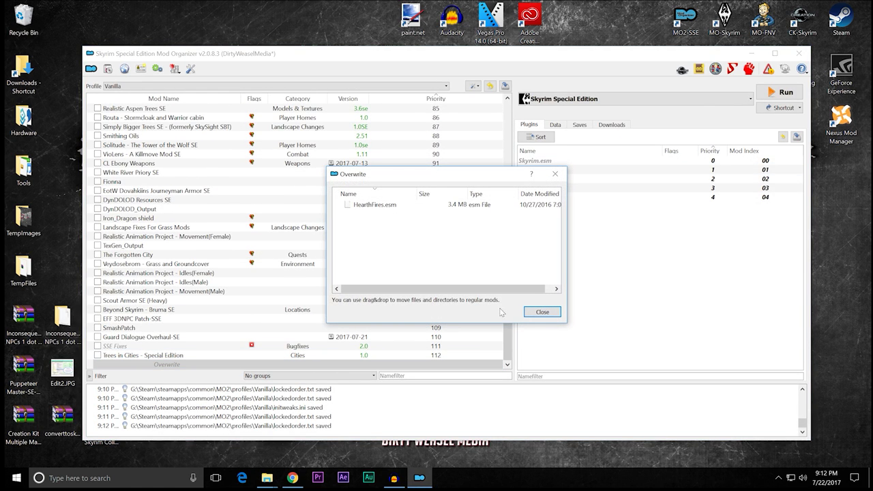
click(542, 312)
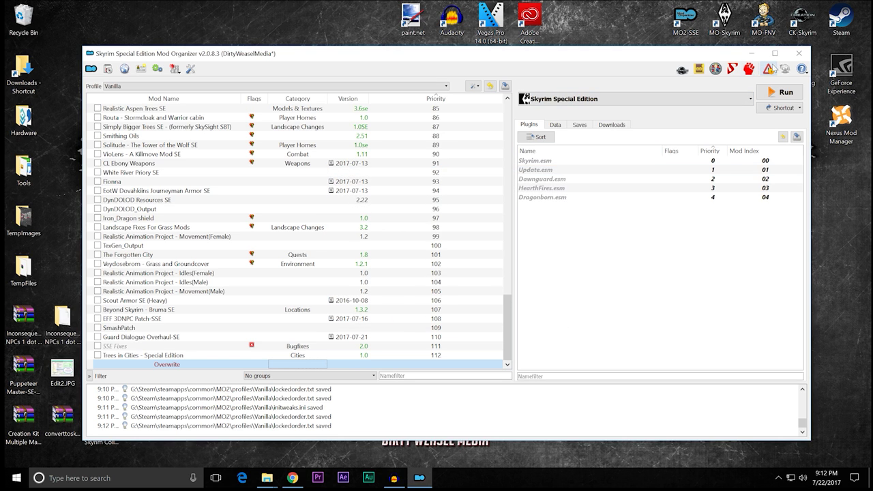
click(798, 53)
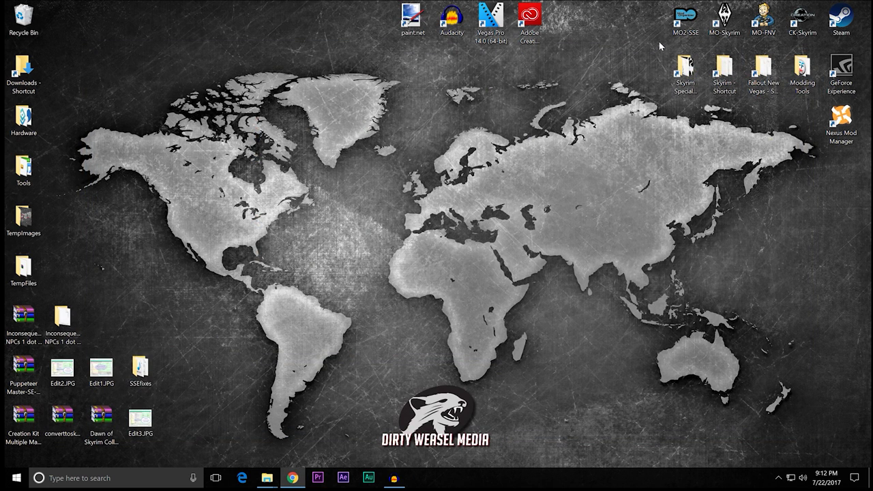
Step: Relaunch the portable MO2-SSE instance and start SSEEdit for the next master
double_click(685, 19)
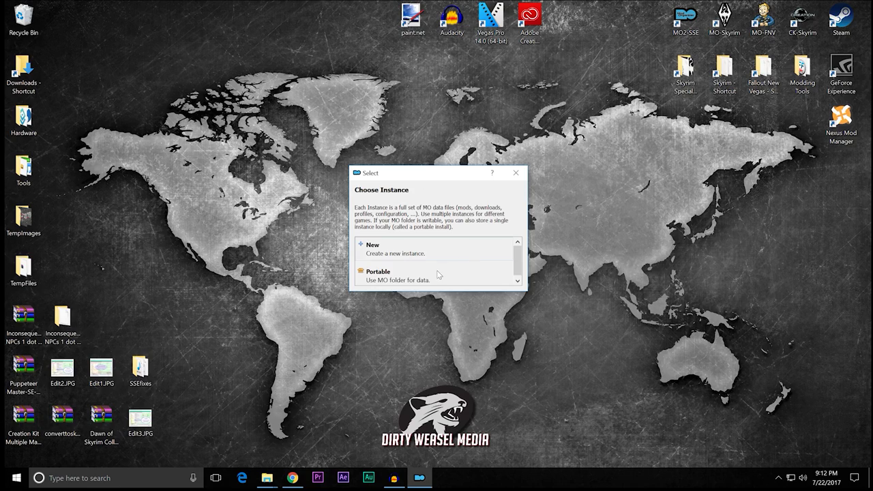
click(438, 274)
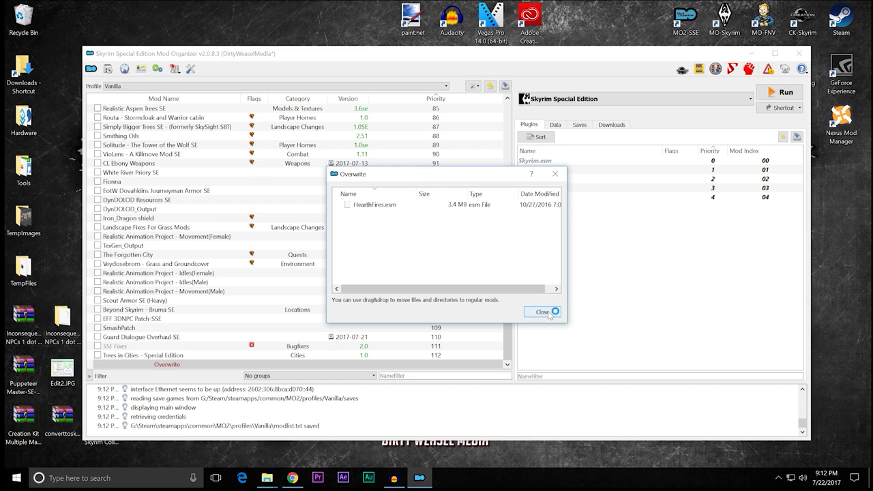
click(550, 314)
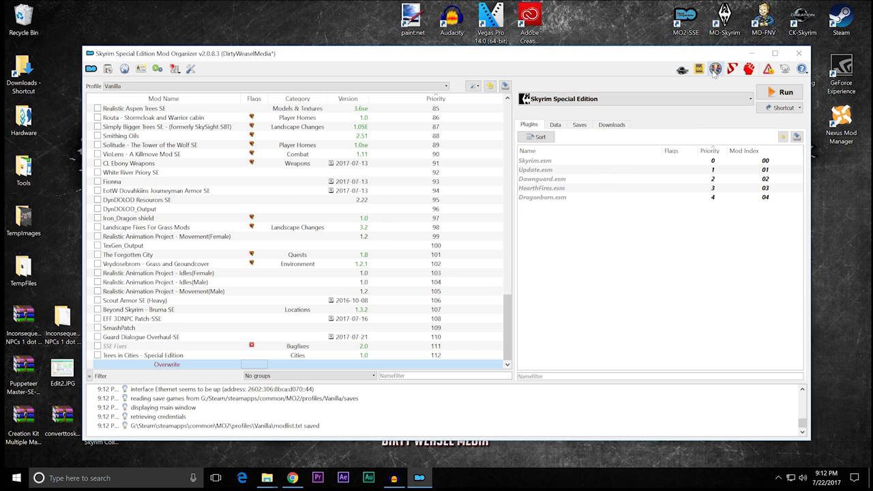
click(714, 71)
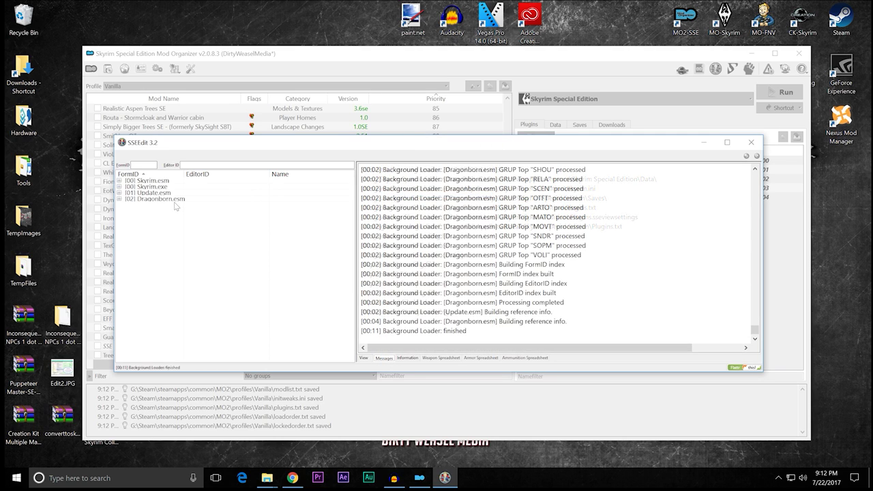
Step: Apply the cleaning filter and remove 69 identical-to-master records from Dragonborn.esm
click(175, 200)
right_click(174, 204)
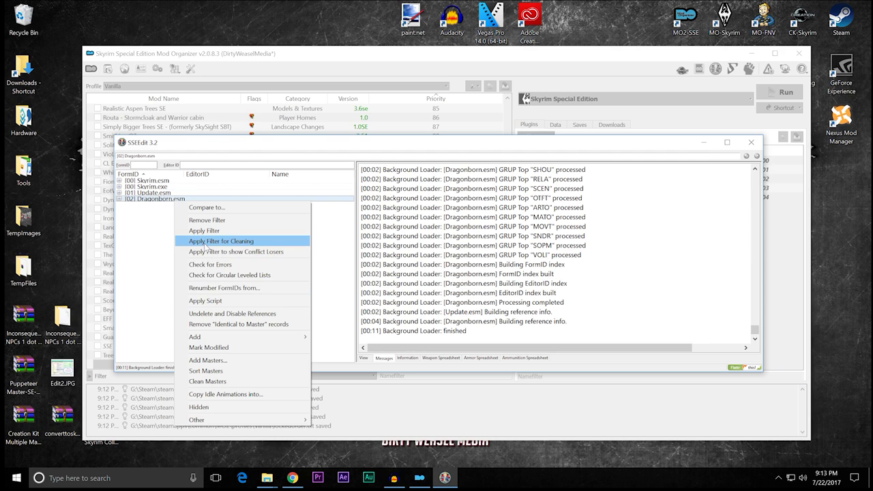
click(204, 241)
right_click(169, 199)
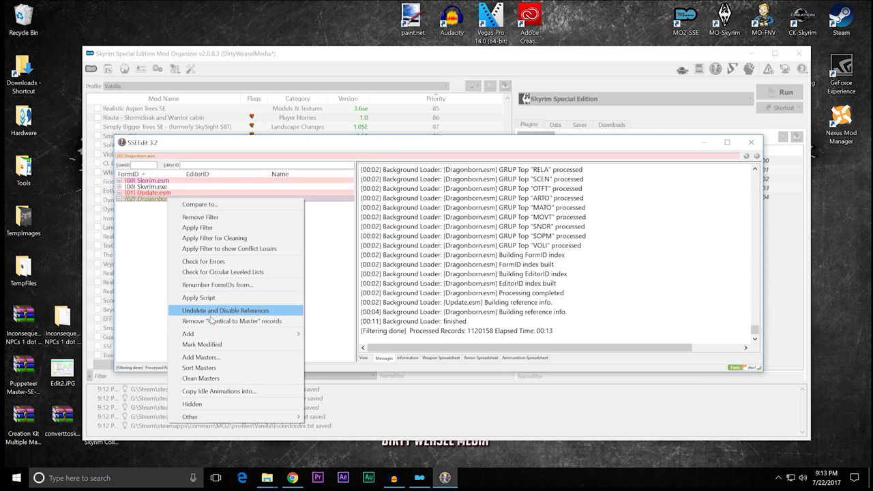
click(212, 321)
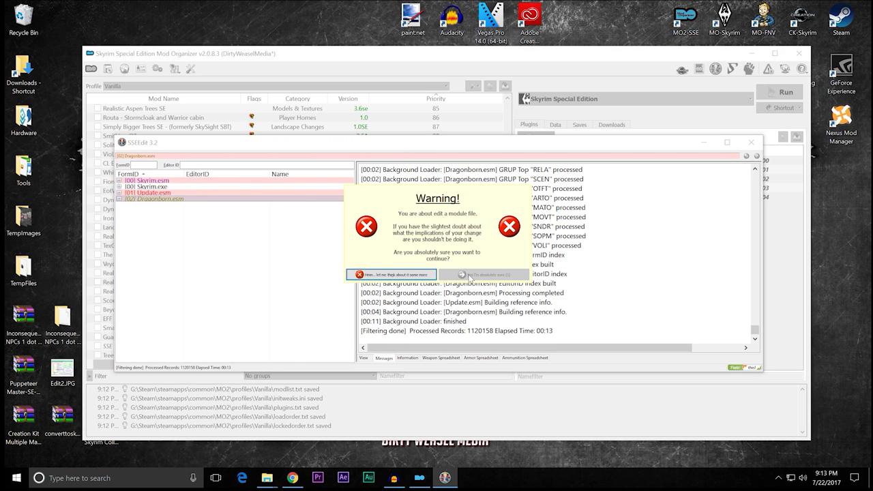
click(471, 275)
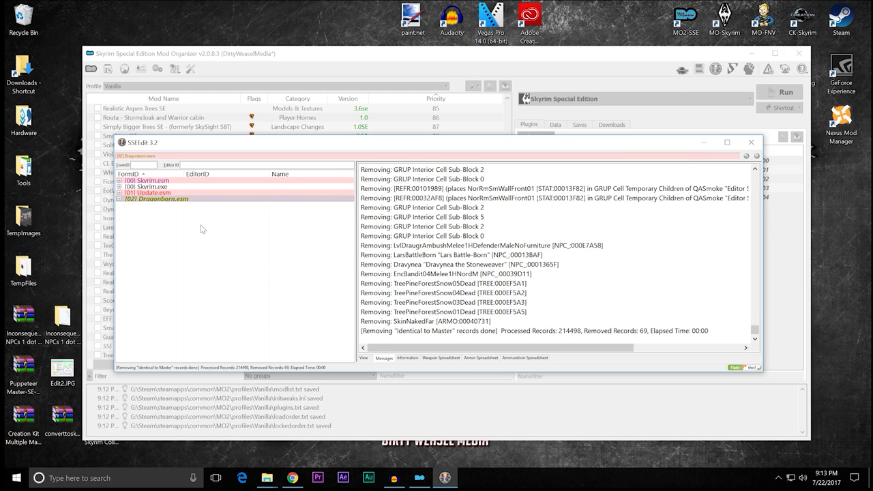
Step: Undelete and disable Dragonborn.esm's 8 deleted references and save the plugin
right_click(191, 202)
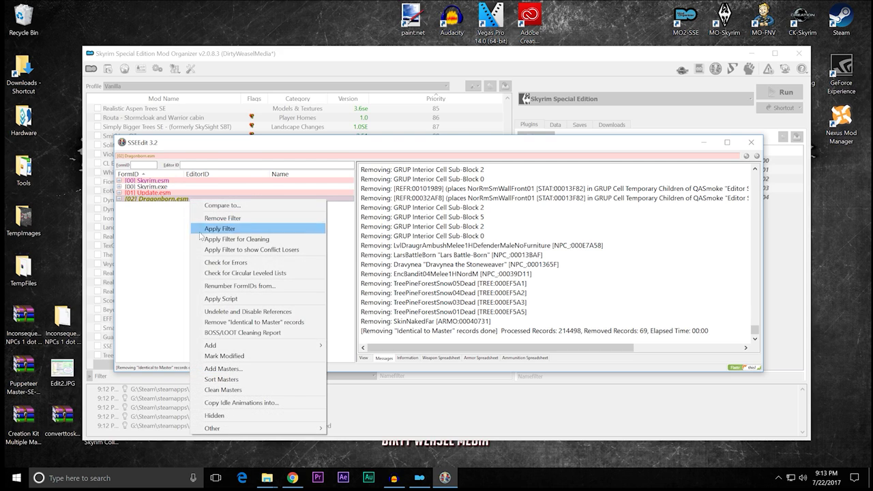
click(218, 313)
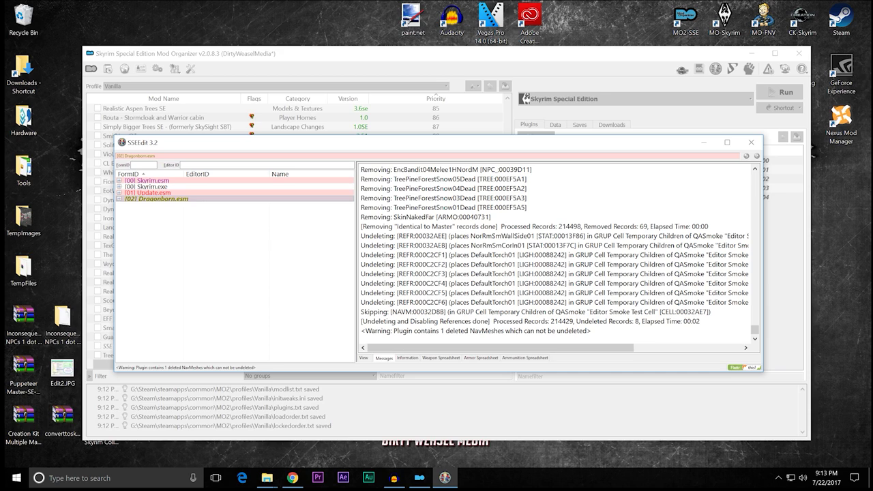
click(751, 143)
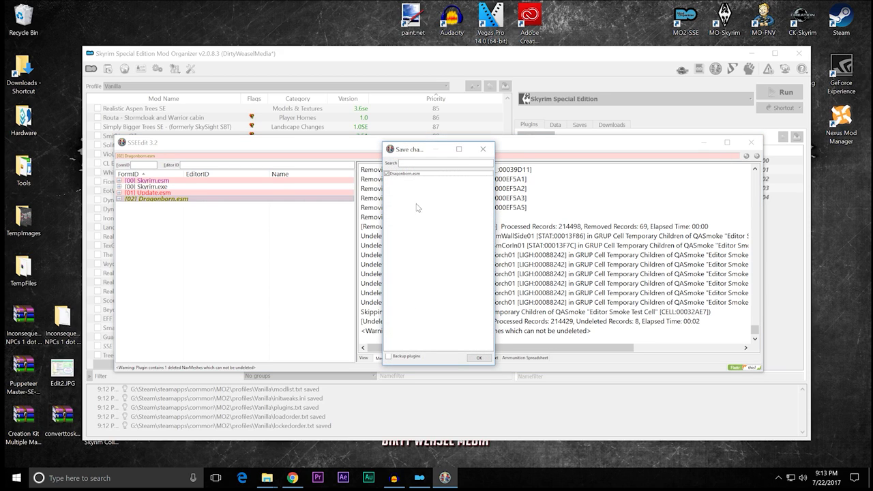
click(473, 359)
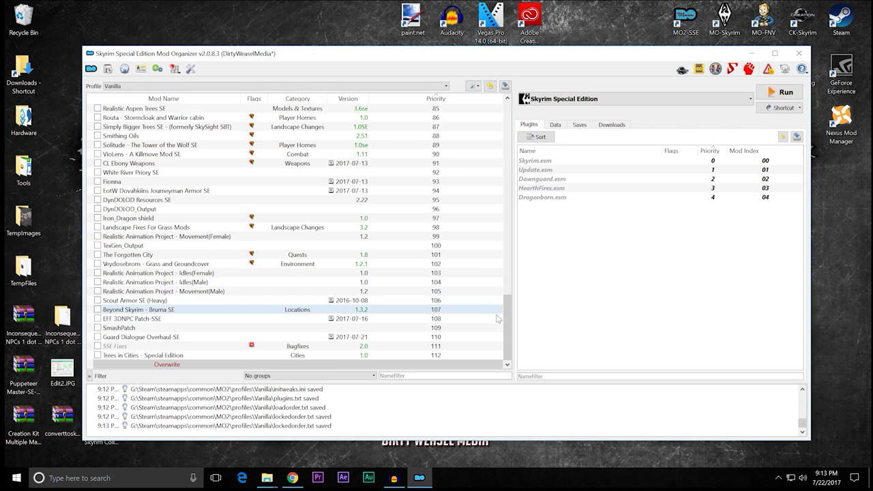
Step: Verify Overwrite holds HearthFires.esm (3.4 MB) and Dragonborn.esm (61.2 MB), then quit without a crash file
click(281, 364)
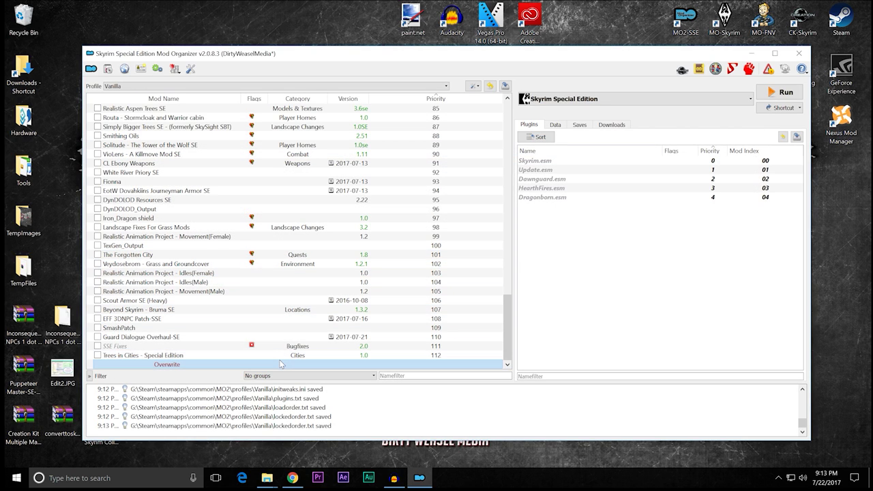
double_click(281, 365)
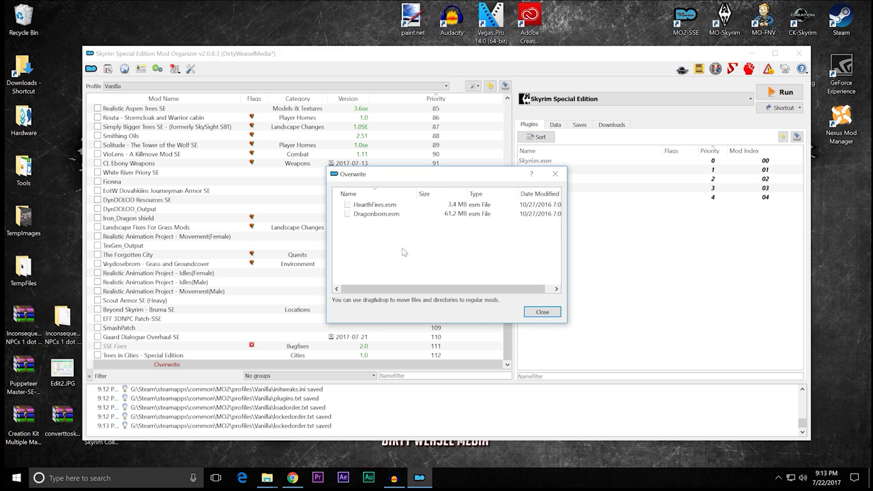
click(538, 312)
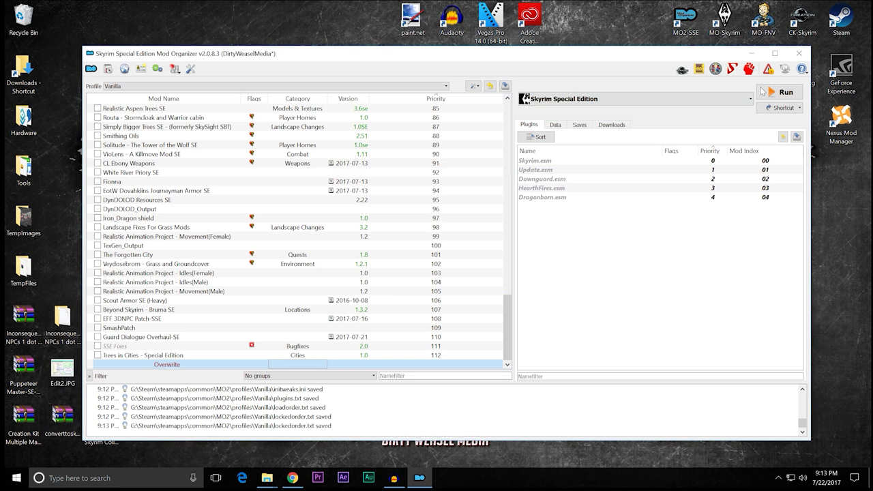
click(798, 53)
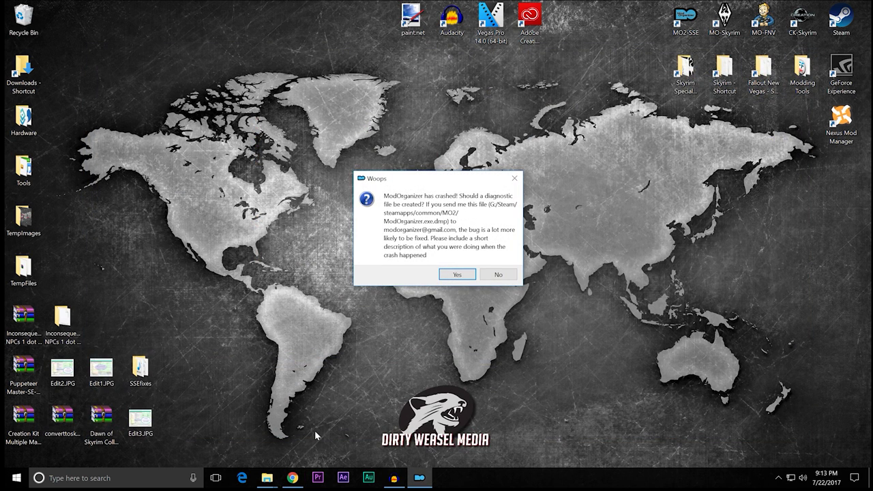
click(499, 275)
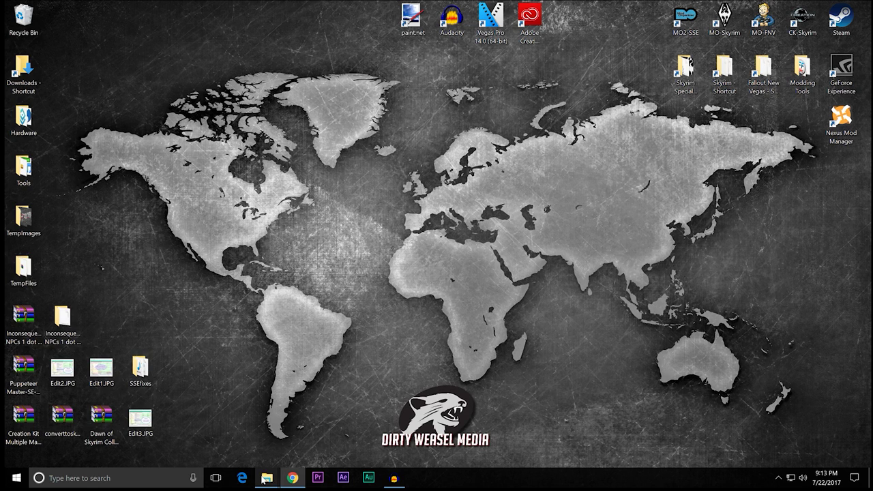
Step: Move the cleaned Dragonborn.esm and HearthFires.esm from MO2's overwrite folder into Skyrim's Data folder
mouse_move(267, 481)
click(254, 458)
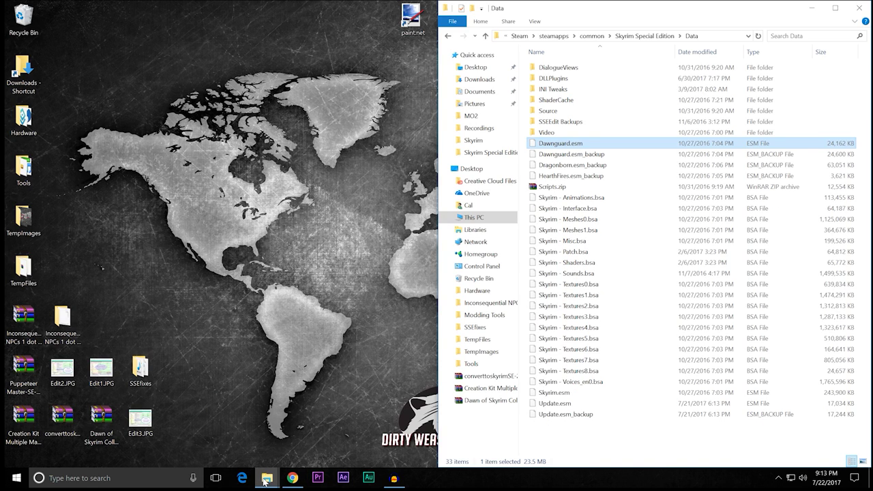
click(293, 456)
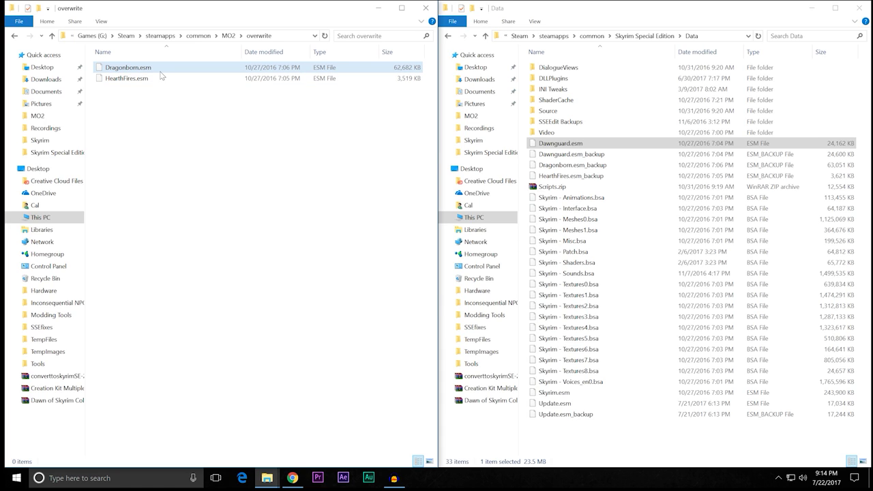
mouse_move(161, 73)
mouse_down()
mouse_move(160, 79)
mouse_move(559, 187)
mouse_move(648, 188)
mouse_move(653, 180)
mouse_move(634, 164)
mouse_move(607, 178)
mouse_move(605, 167)
mouse_move(654, 172)
mouse_up()
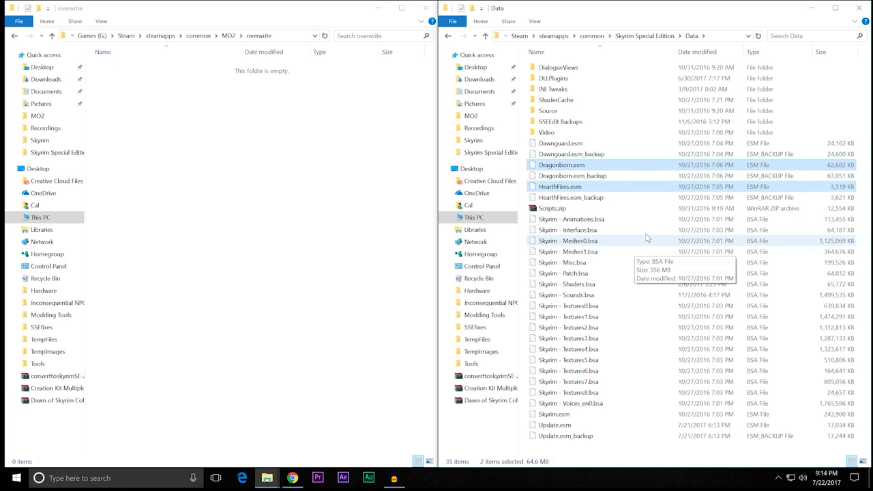
Step: Compare master and backup sizes (Dragonborn 62,682 KB, HearthFires 3,519 KB), then close both folders
click(651, 146)
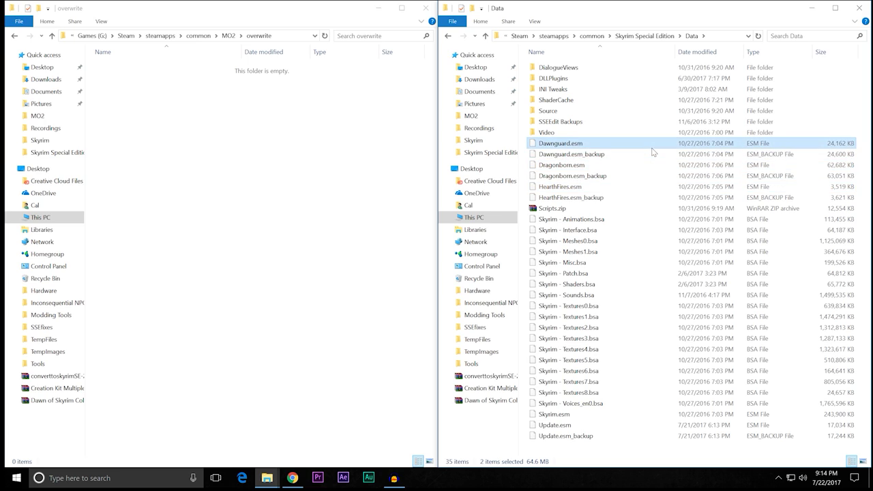
click(625, 425)
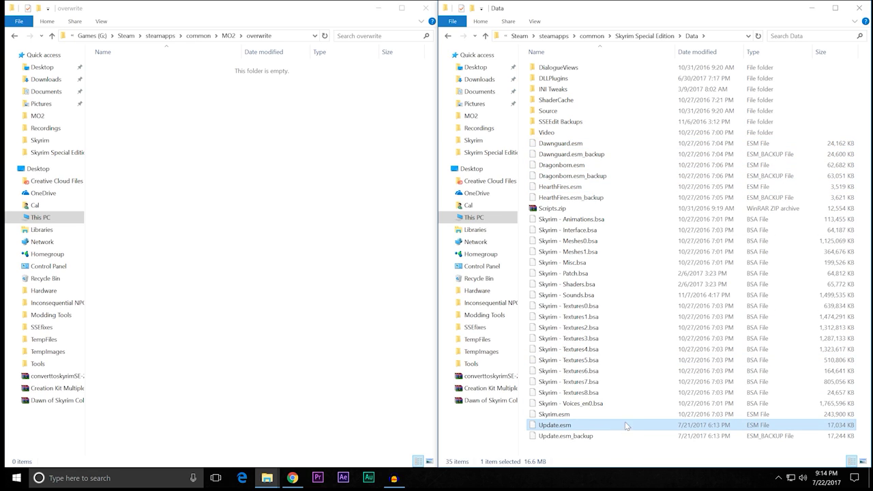
click(596, 145)
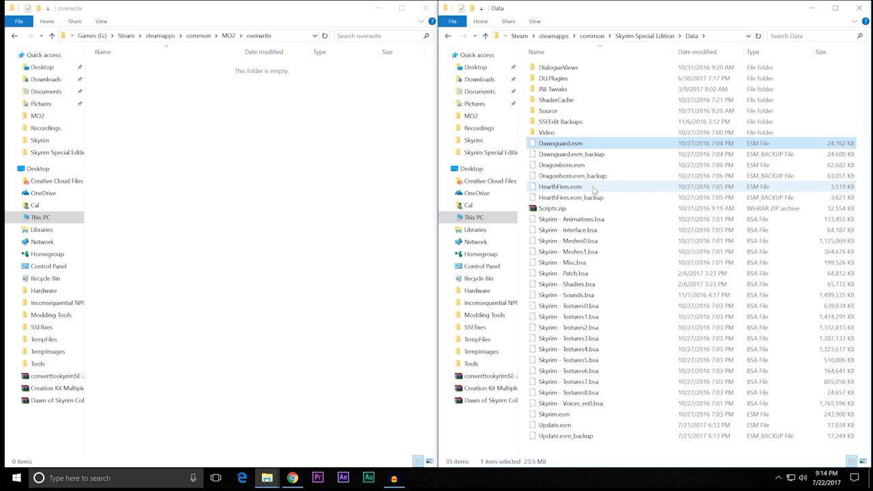
click(594, 187)
click(603, 165)
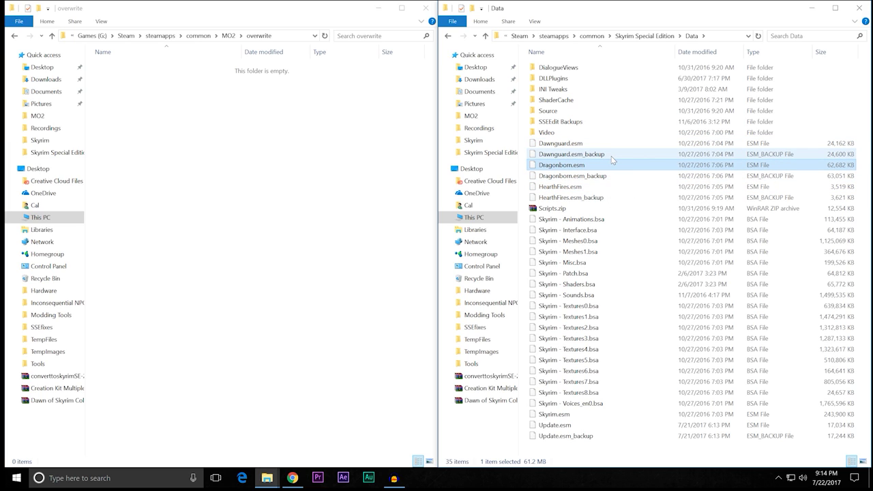
click(609, 154)
click(611, 176)
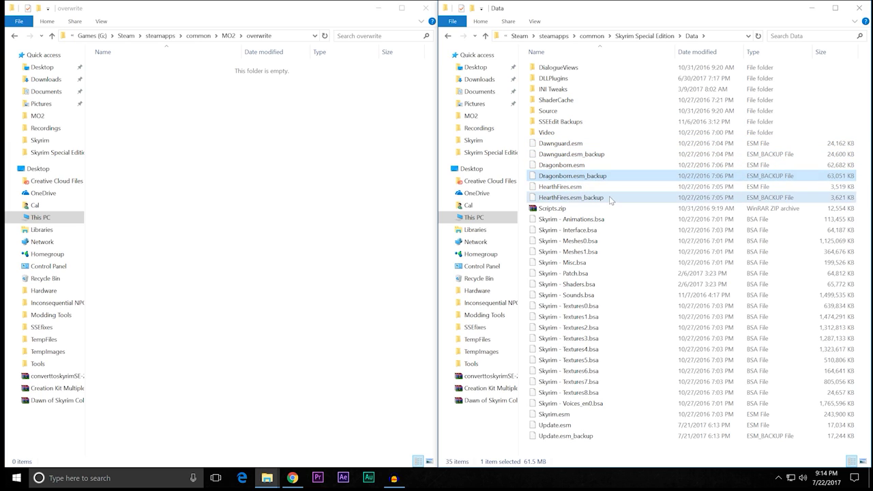
click(610, 197)
click(614, 437)
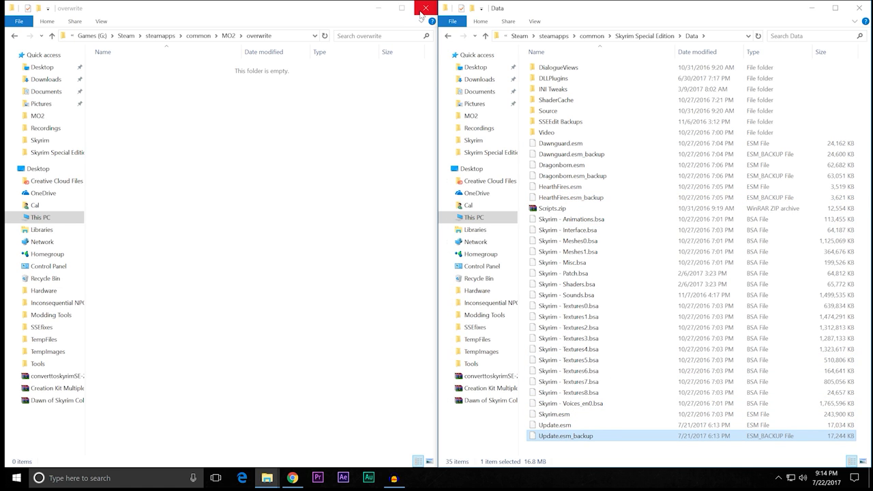
click(426, 8)
click(858, 9)
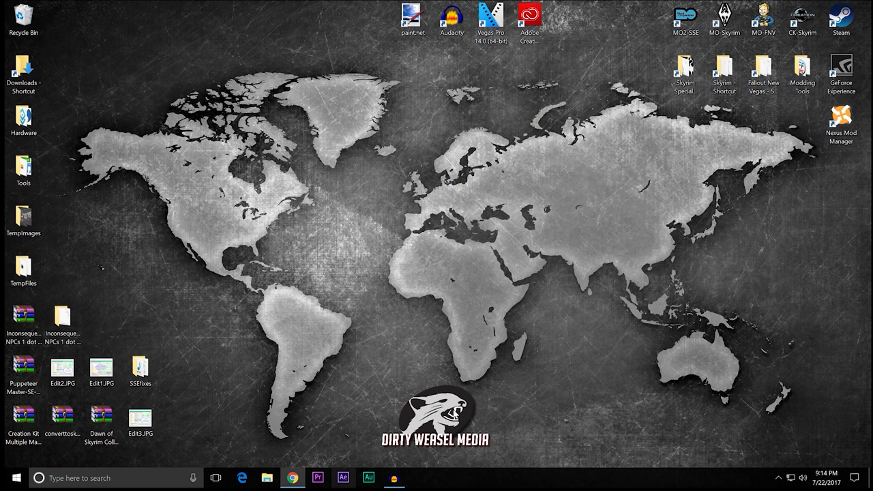
Step: Start Mod Organizer's Portable instance for Skyrim SE and run LOOT
click(683, 25)
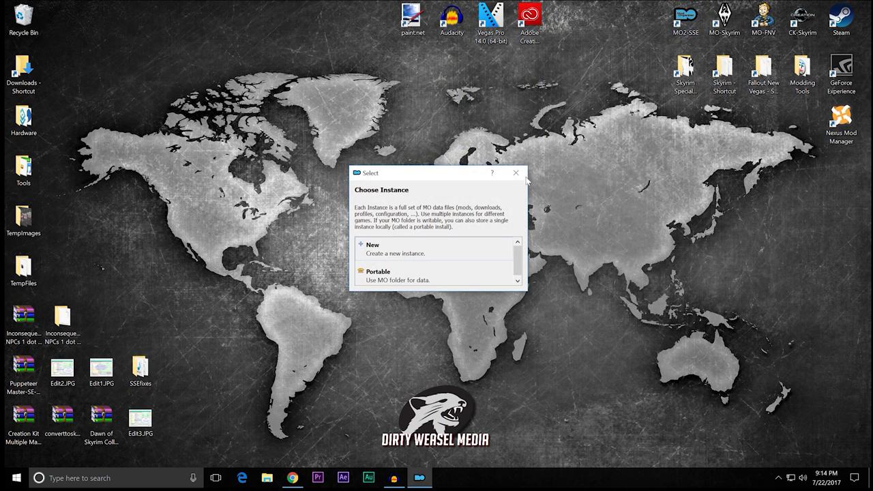
click(380, 283)
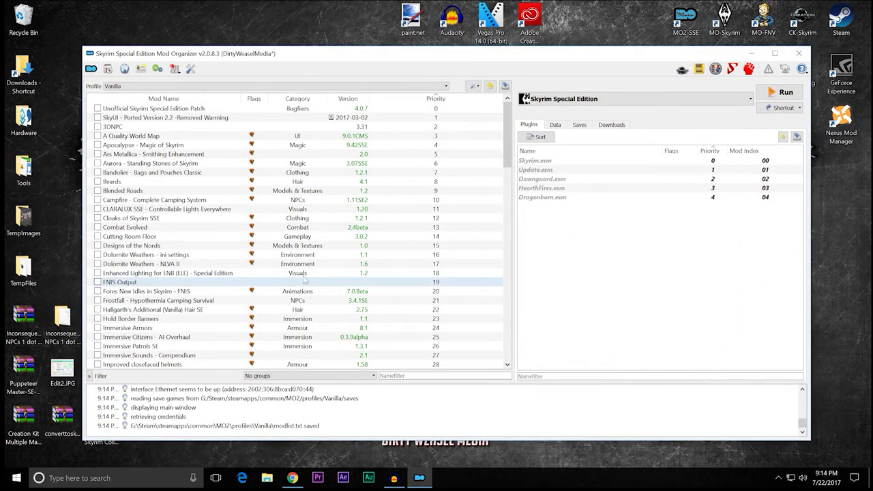
click(698, 69)
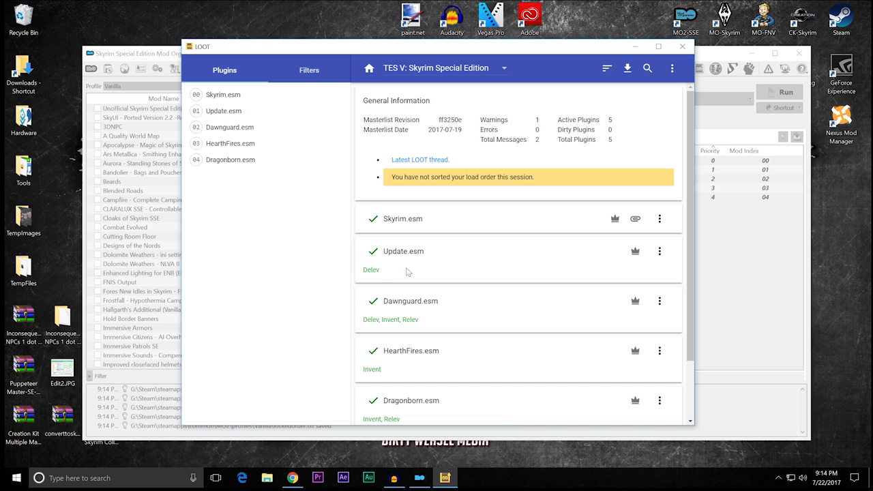
Step: Review LOOT's plugin cards confirming all five masters are clean with 0 dirty, then close LOOT
scroll(683, 142, down, 2)
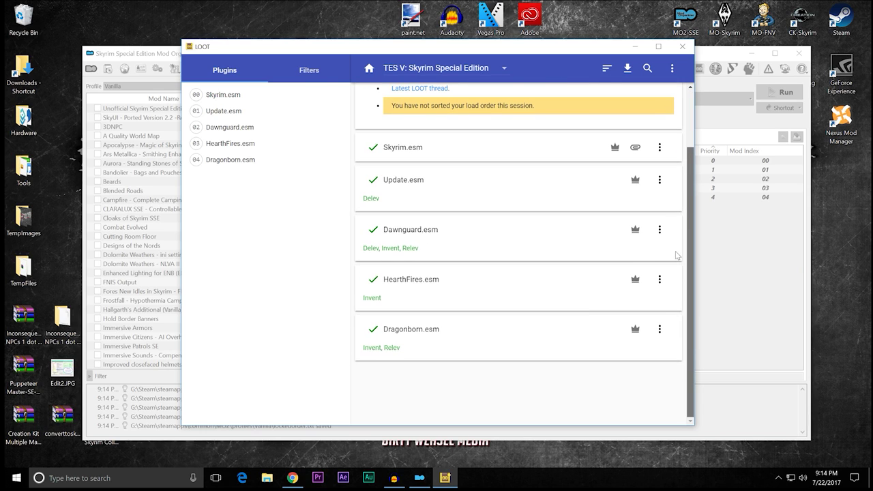
scroll(681, 204, up, 1)
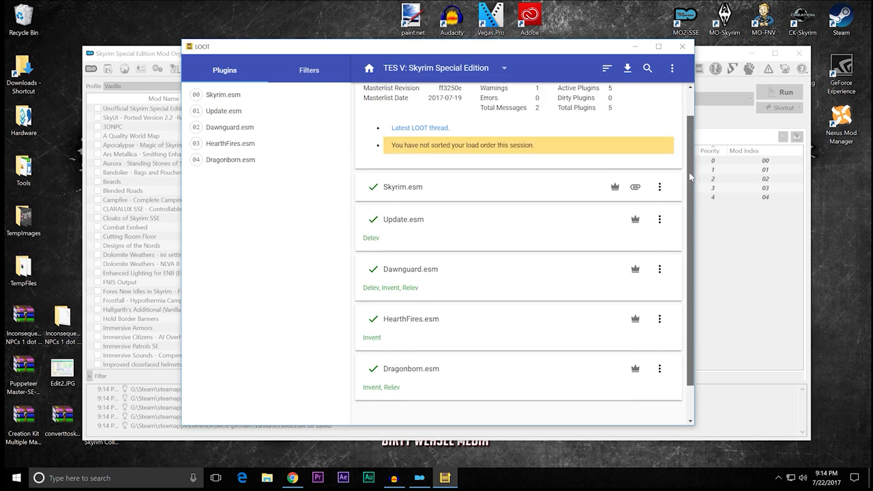
scroll(688, 199, down, 1)
drag(688, 199, 684, 142)
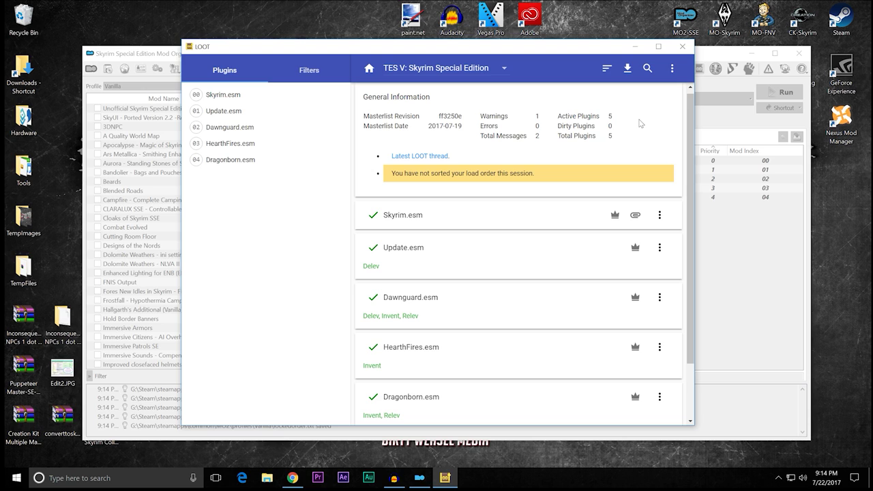
click(675, 53)
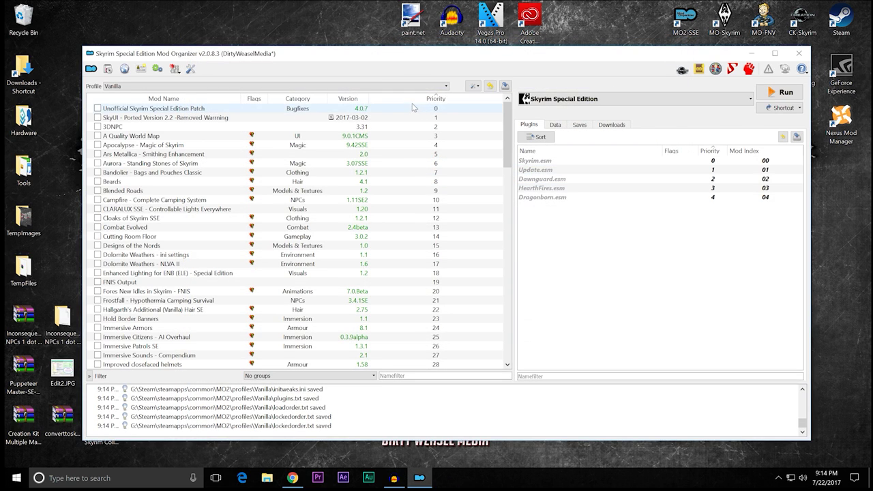
Step: Switch to the DWM profile and run LOOT, which reports 0 dirty among 114 plugins
click(439, 87)
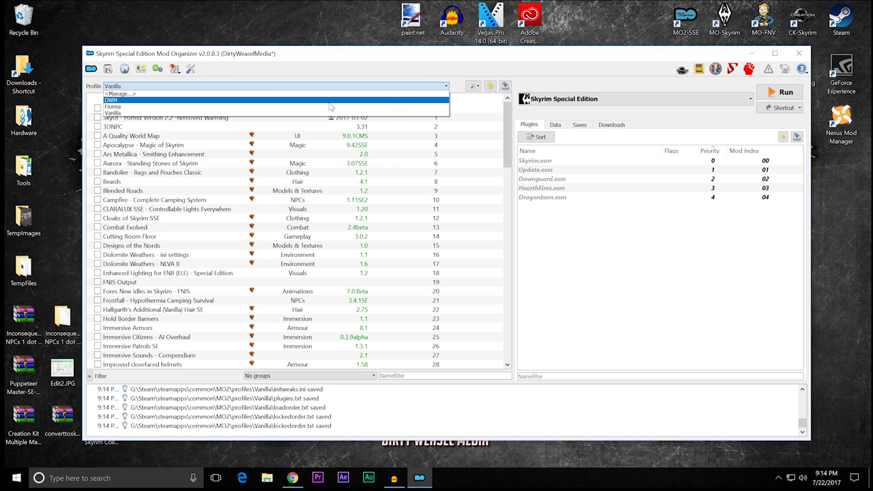
click(330, 101)
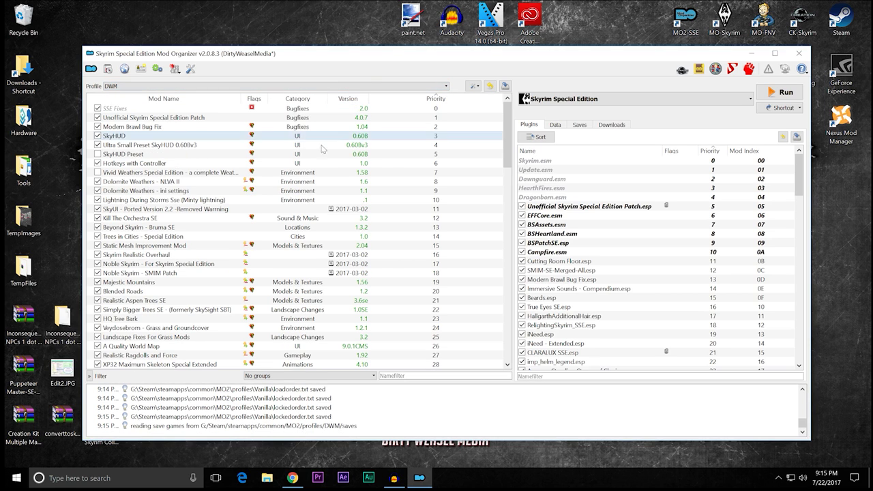
mouse_move(507, 136)
mouse_down()
mouse_move(506, 303)
mouse_move(507, 165)
mouse_move(520, 113)
mouse_up()
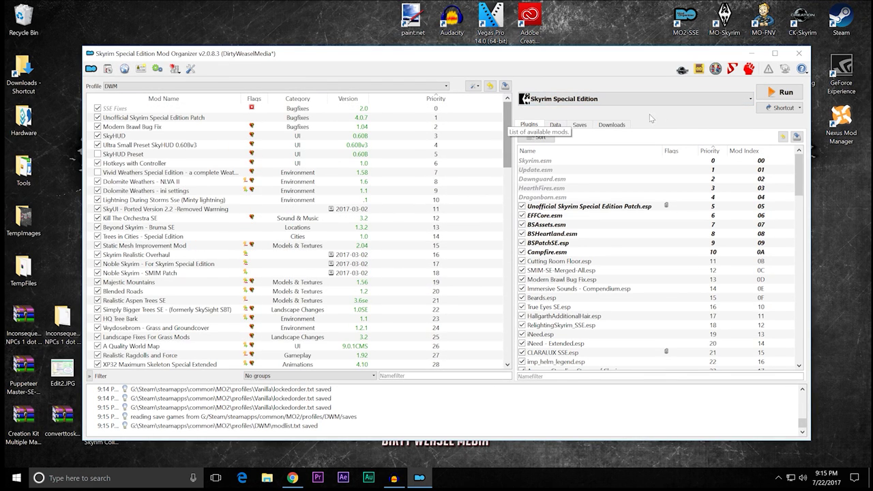
click(700, 70)
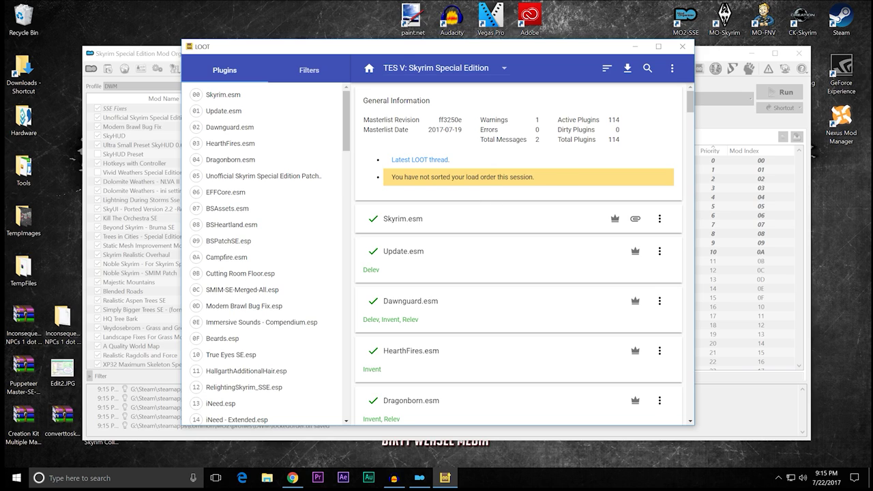
mouse_move(689, 105)
mouse_down()
mouse_move(693, 278)
mouse_move(688, 392)
mouse_move(688, 106)
mouse_move(678, 395)
mouse_move(696, 289)
mouse_move(687, 94)
mouse_up()
click(682, 46)
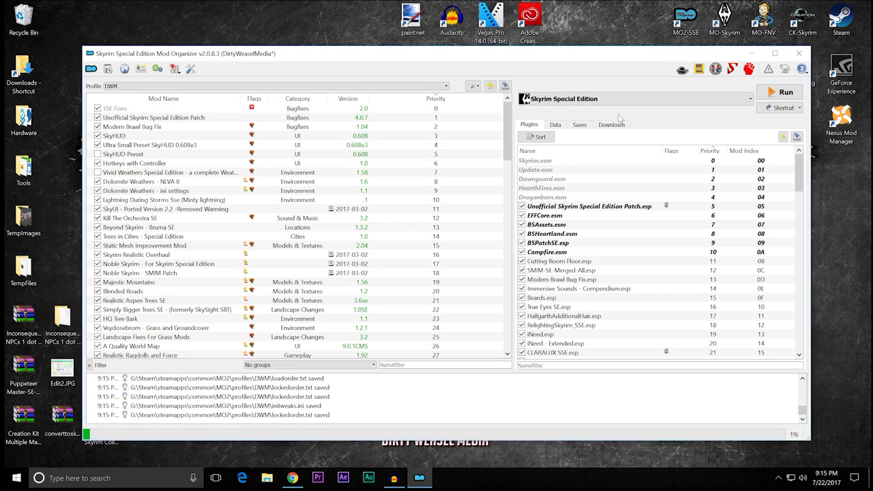
Step: Launch SSEEdit and load only Dr_Bandolier.esp
click(712, 72)
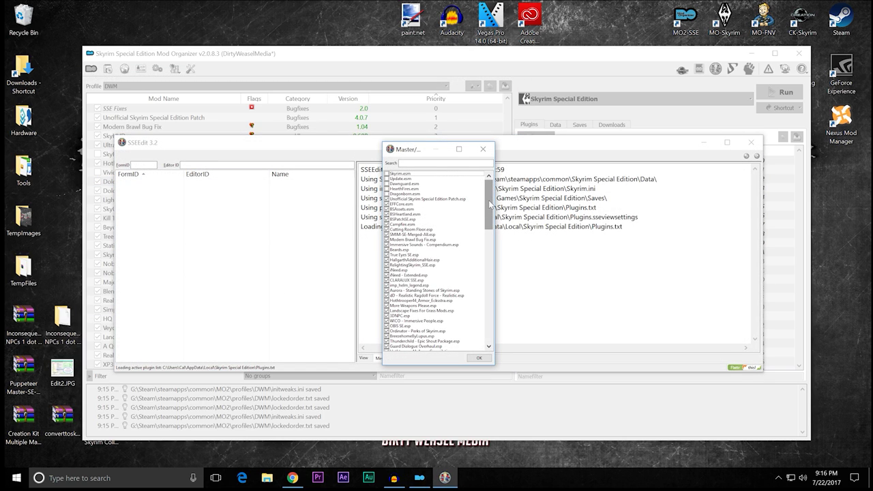
drag(486, 205, 481, 284)
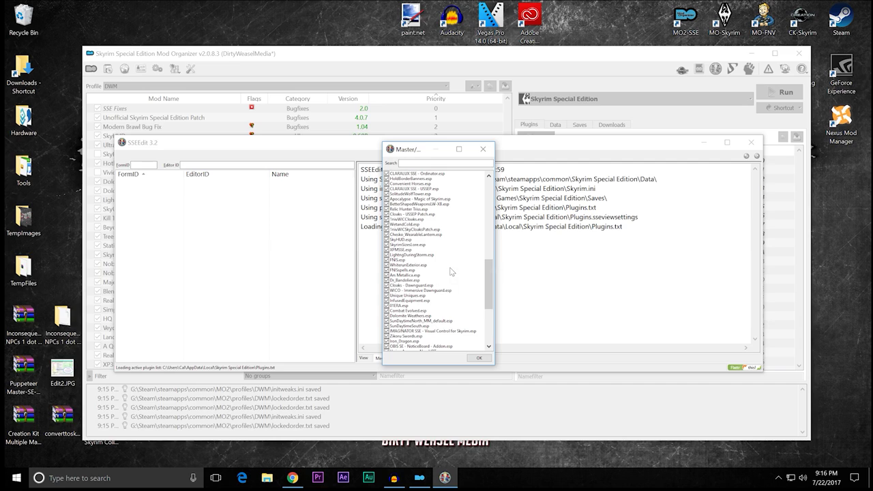
right_click(450, 272)
click(456, 287)
double_click(411, 281)
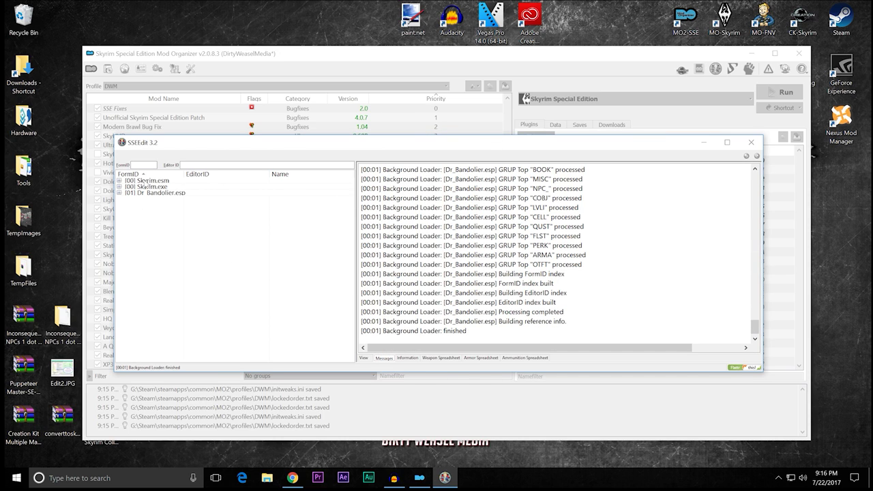
Step: Apply Filter for Cleaning and remove identical-to-master records from Dr_Bandolier.esp
click(157, 195)
right_click(156, 194)
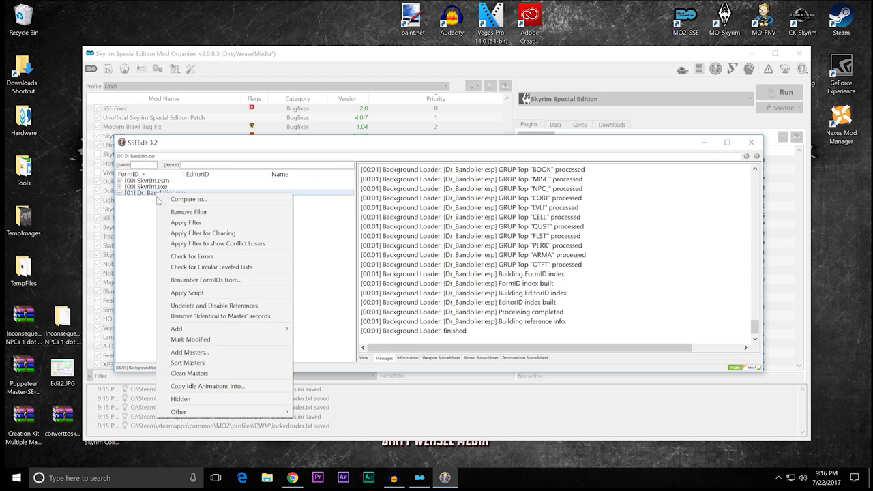
click(169, 233)
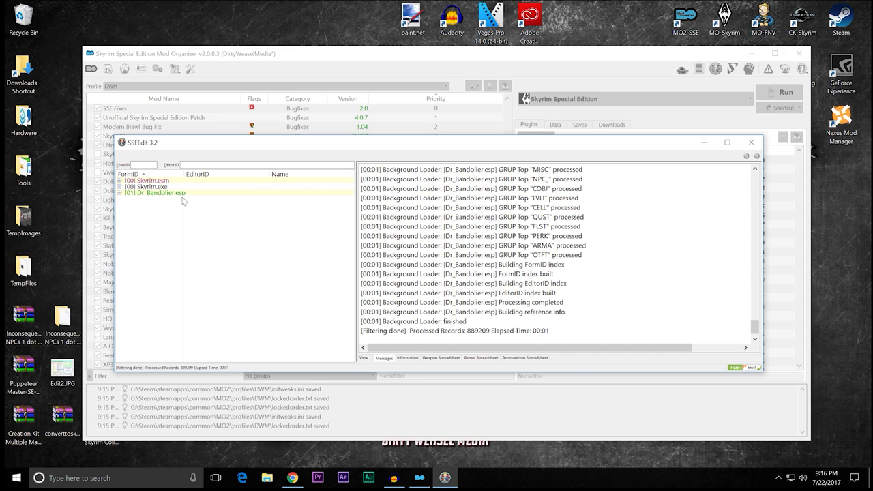
right_click(181, 197)
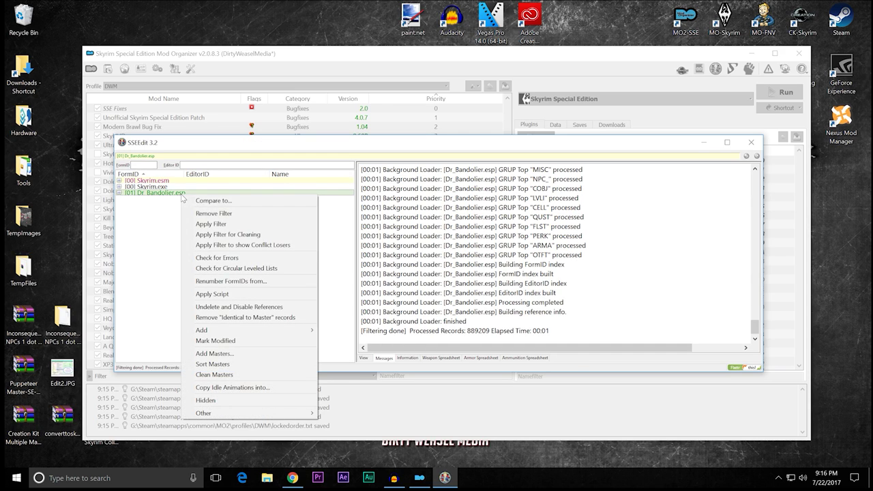
click(207, 318)
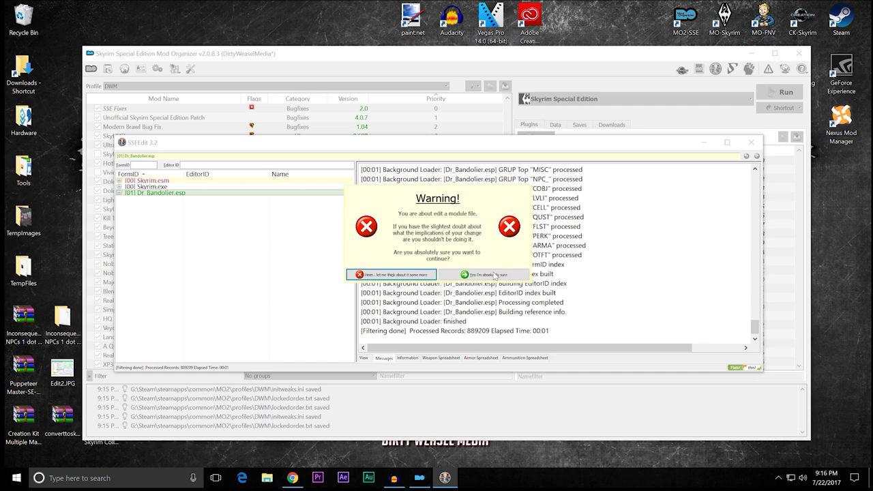
click(495, 275)
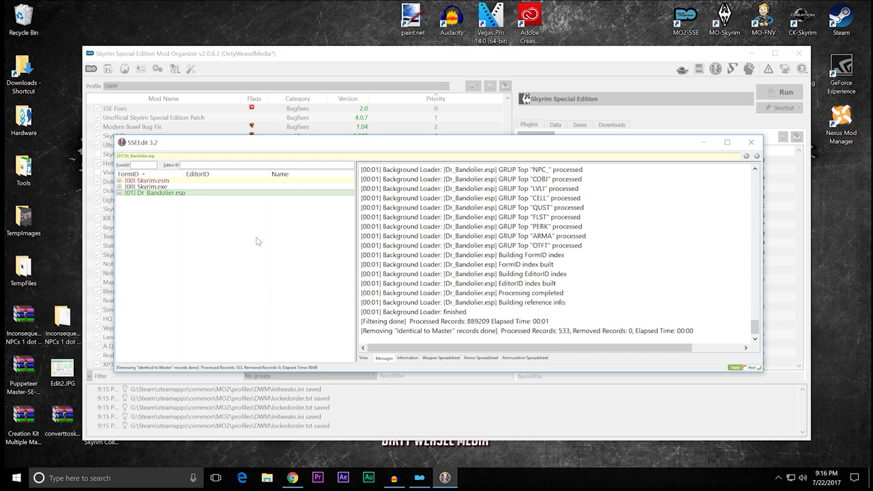
Step: Undelete and disable deleted references in Dr_Bandolier.esp, then close SSEEdit
right_click(193, 195)
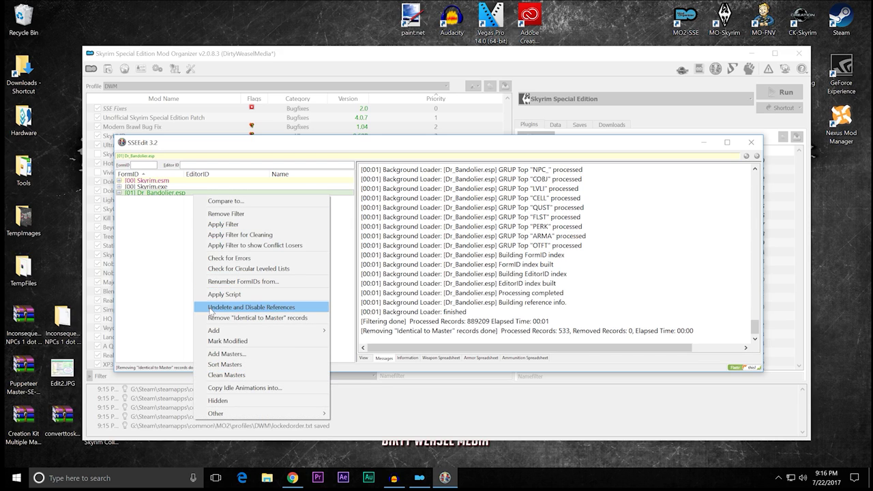
click(212, 307)
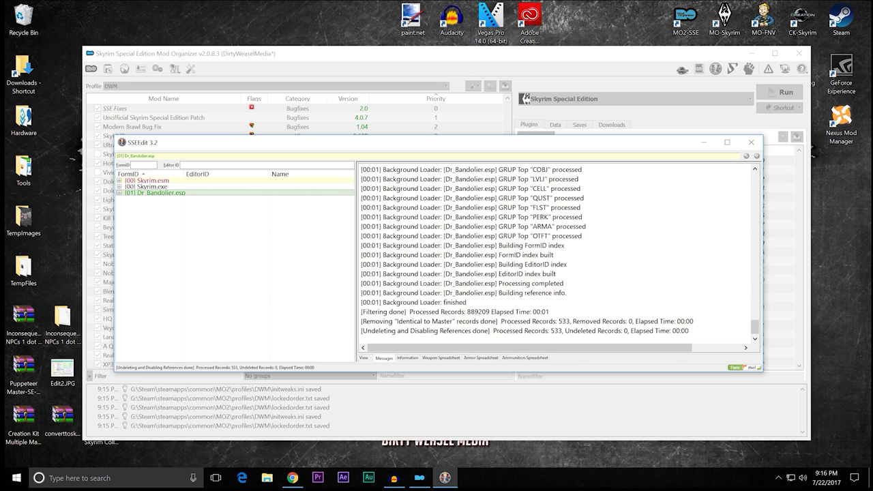
click(750, 142)
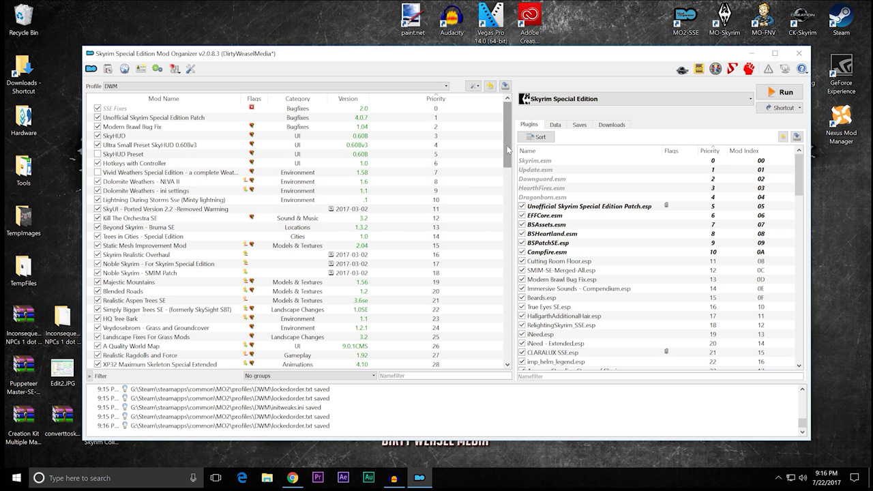
drag(506, 151, 507, 349)
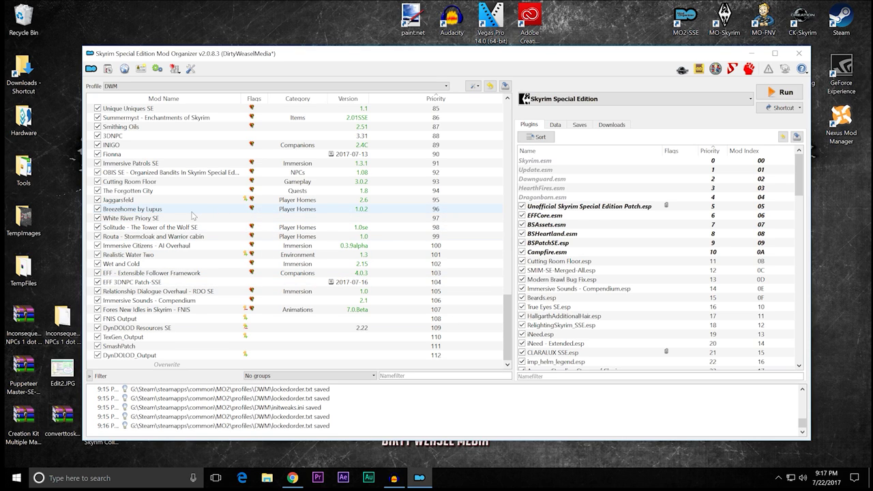
double_click(256, 365)
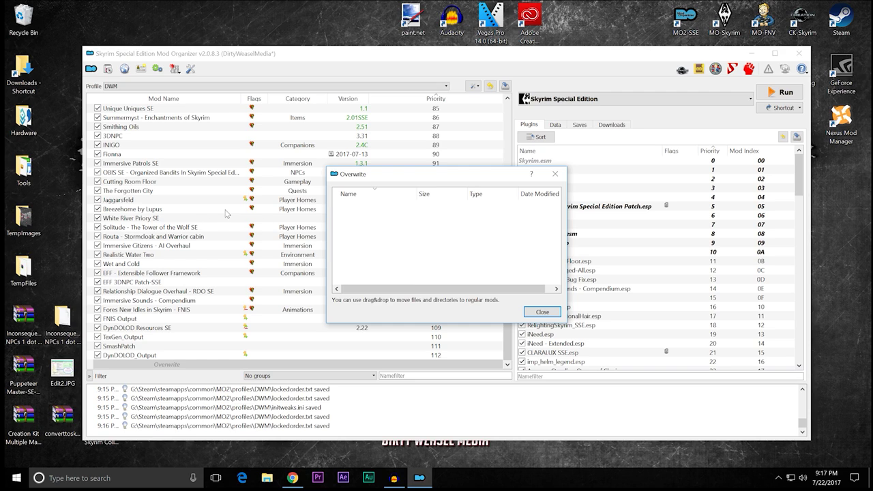
scroll(226, 214, up, 3)
scroll(238, 227, up, 1)
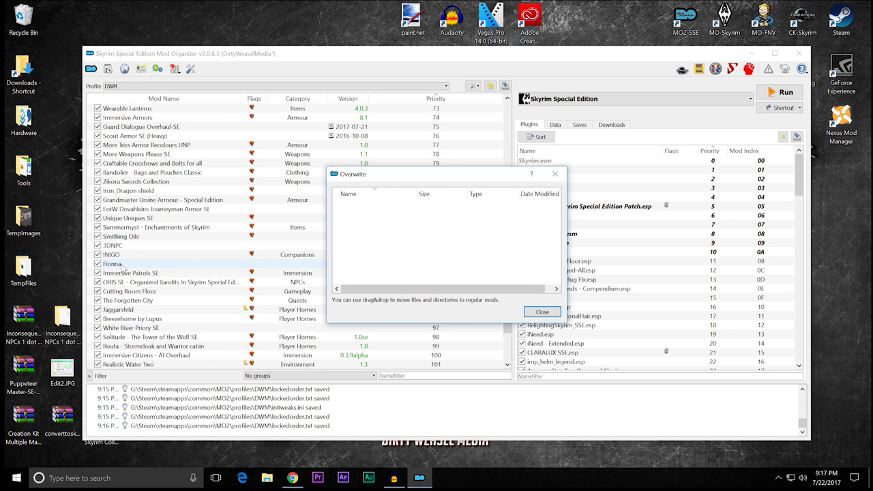
click(546, 313)
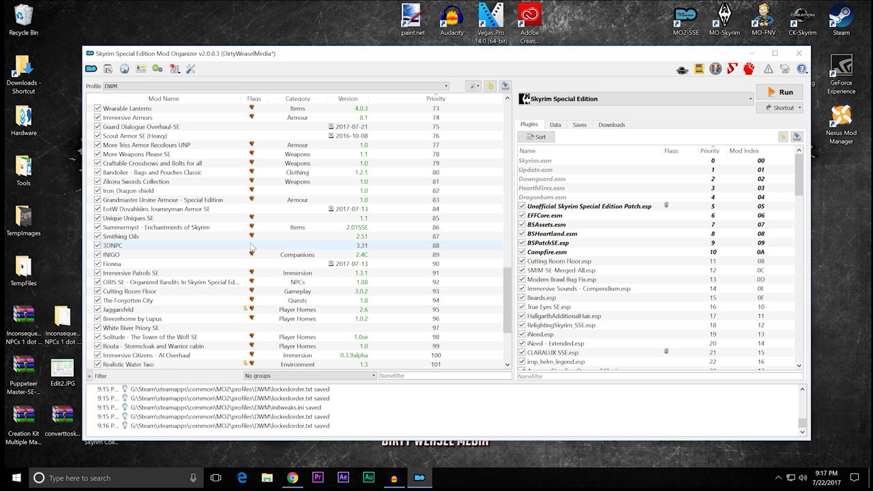
scroll(251, 247, up, 19)
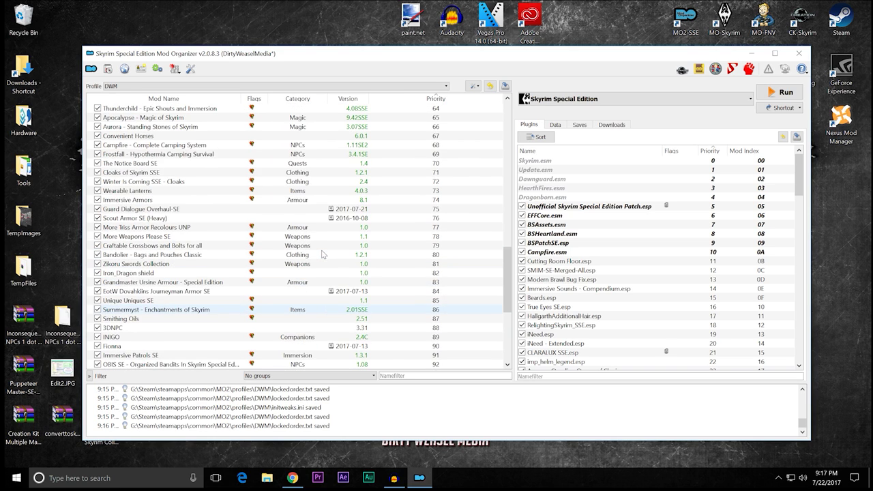
scroll(324, 253, up, 5)
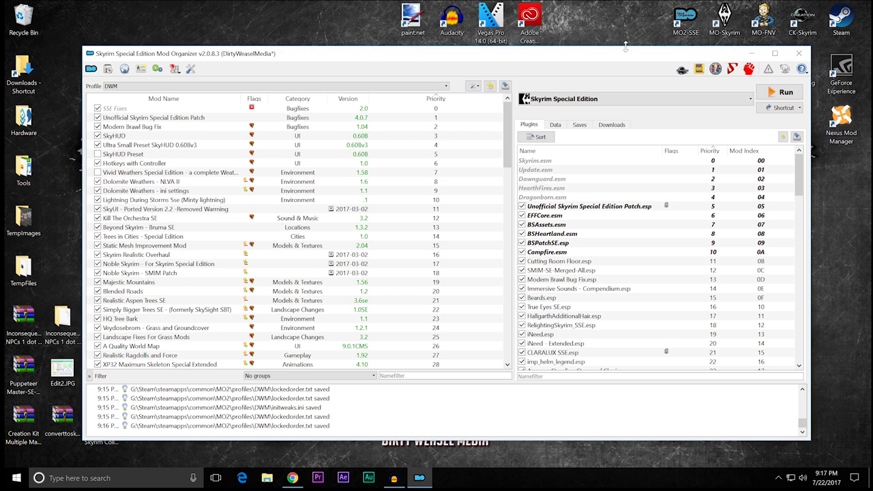
Step: Review the .esm_backup files in Skyrim Special Edition's Data folder, then close Explorer and Mod Organizer 2
drag(621, 57, 626, 104)
double_click(685, 69)
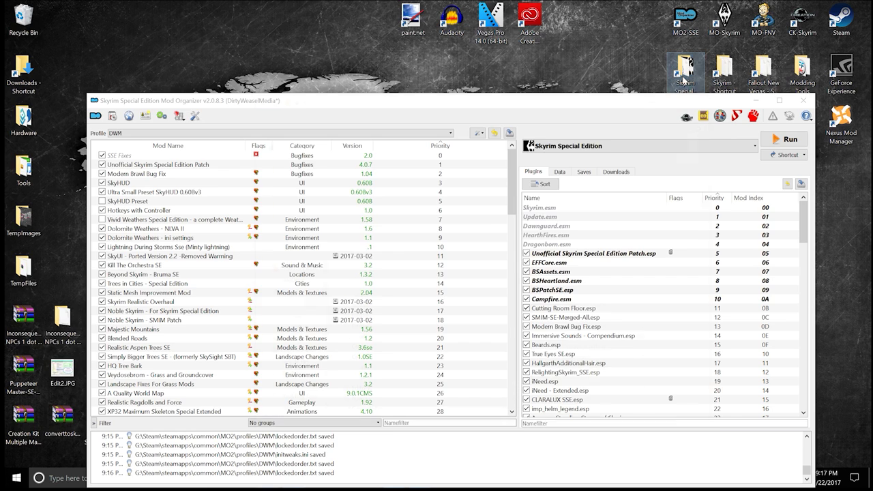
double_click(382, 177)
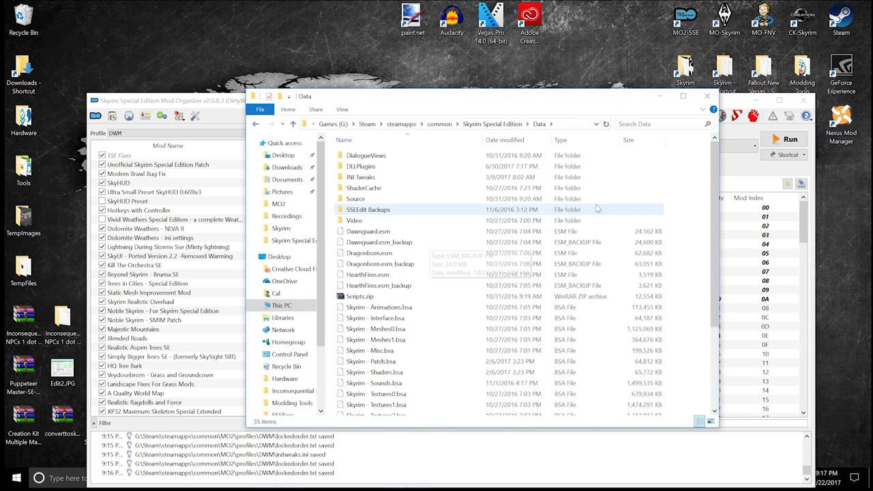
drag(715, 176, 713, 232)
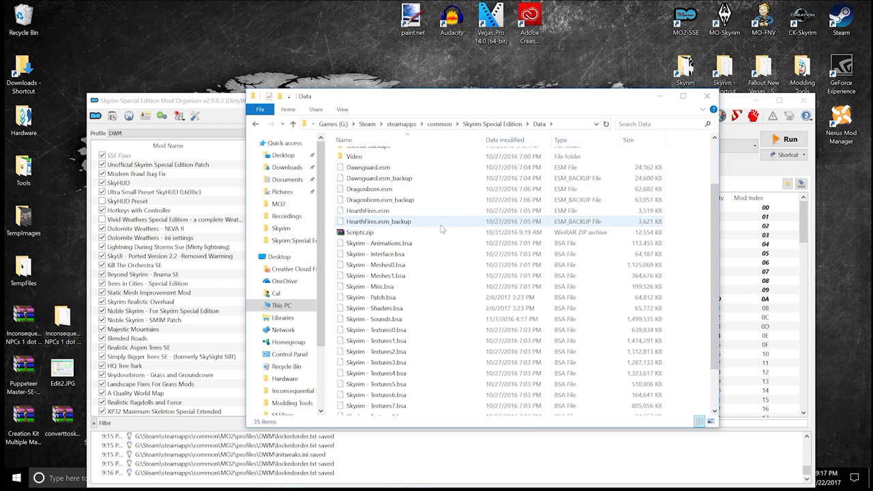
scroll(451, 249, down, 2)
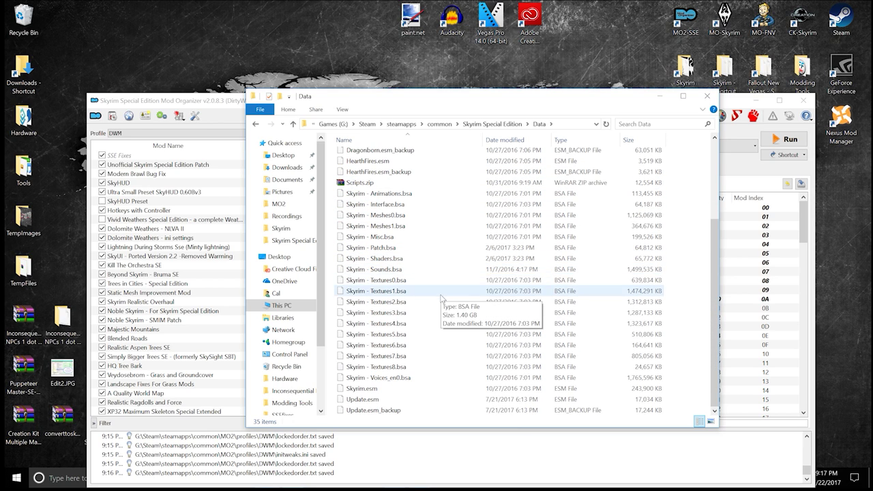
click(707, 96)
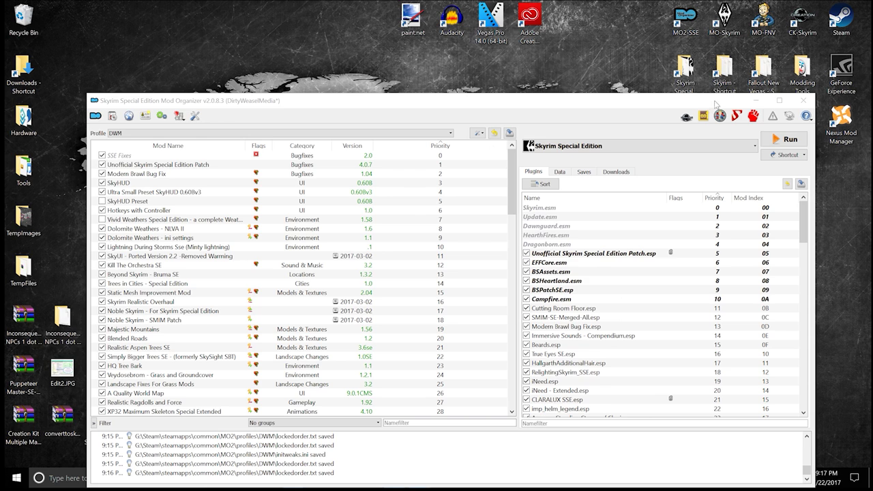
click(808, 104)
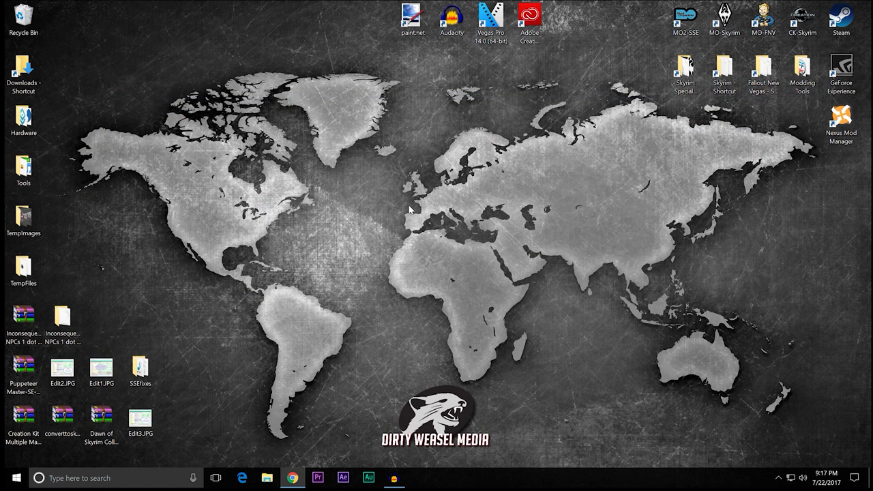